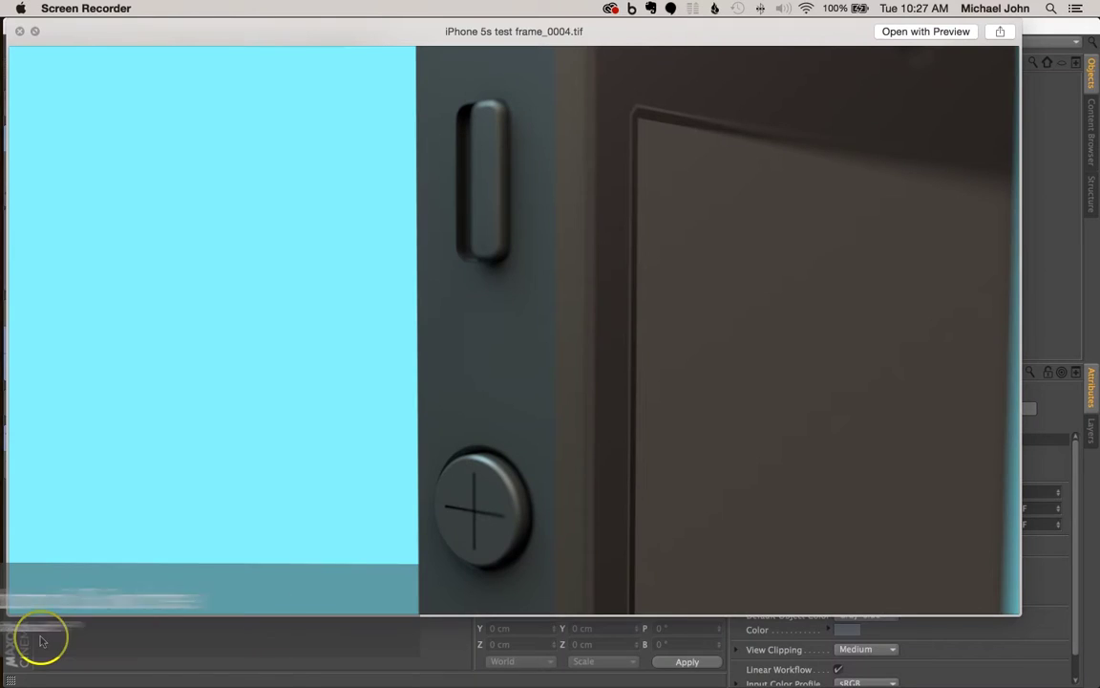
# Look over the iPhone 5s test frame in Quick Look, then bring up the rose gold iPhone 7 Plus reference photo in Chrome
pyautogui.click(277, 416)
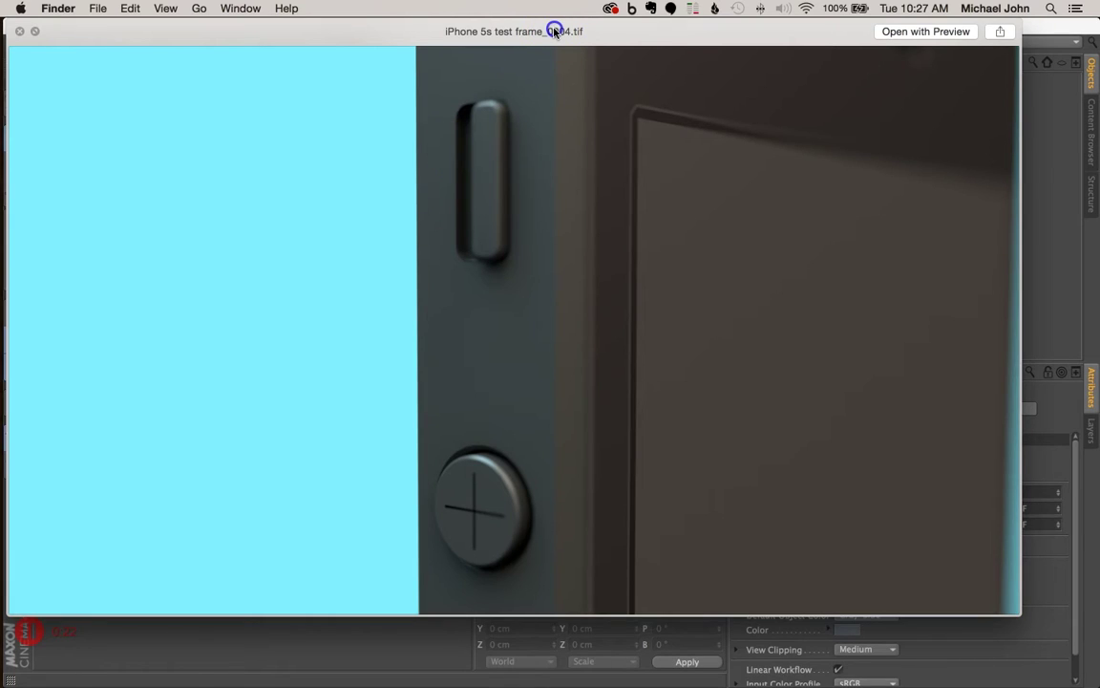
pyautogui.moveTo(555, 32); pyautogui.dragTo(556, 31)
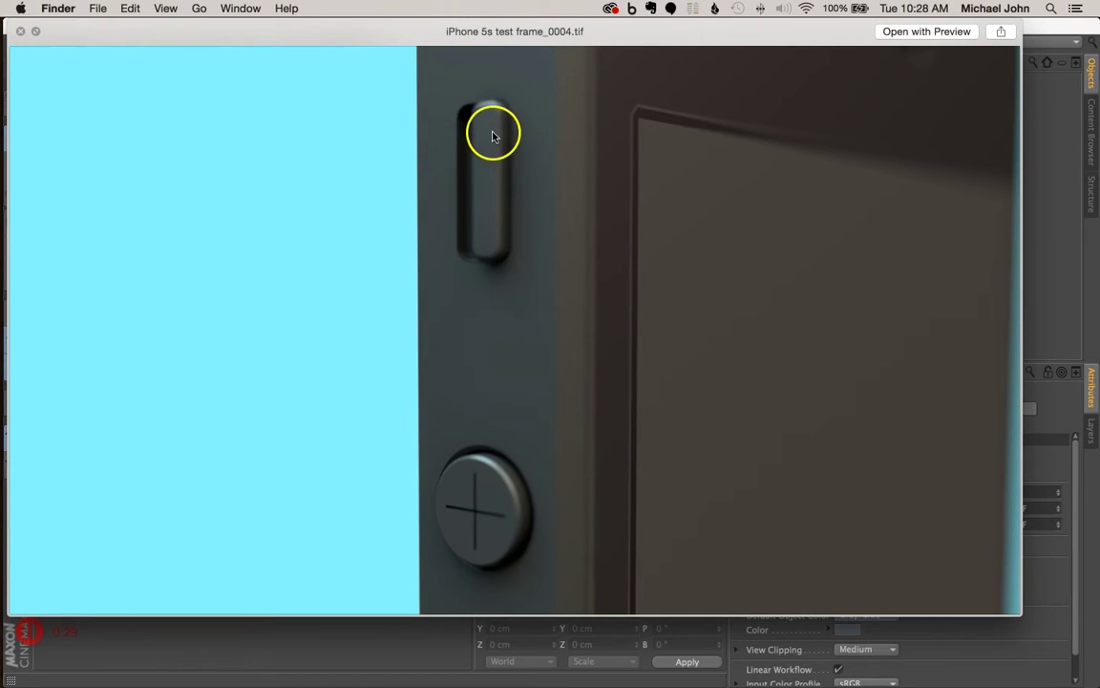
pyautogui.press('super+Tab')
pyautogui.press('super+Tab')
pyautogui.press('super+Tab')
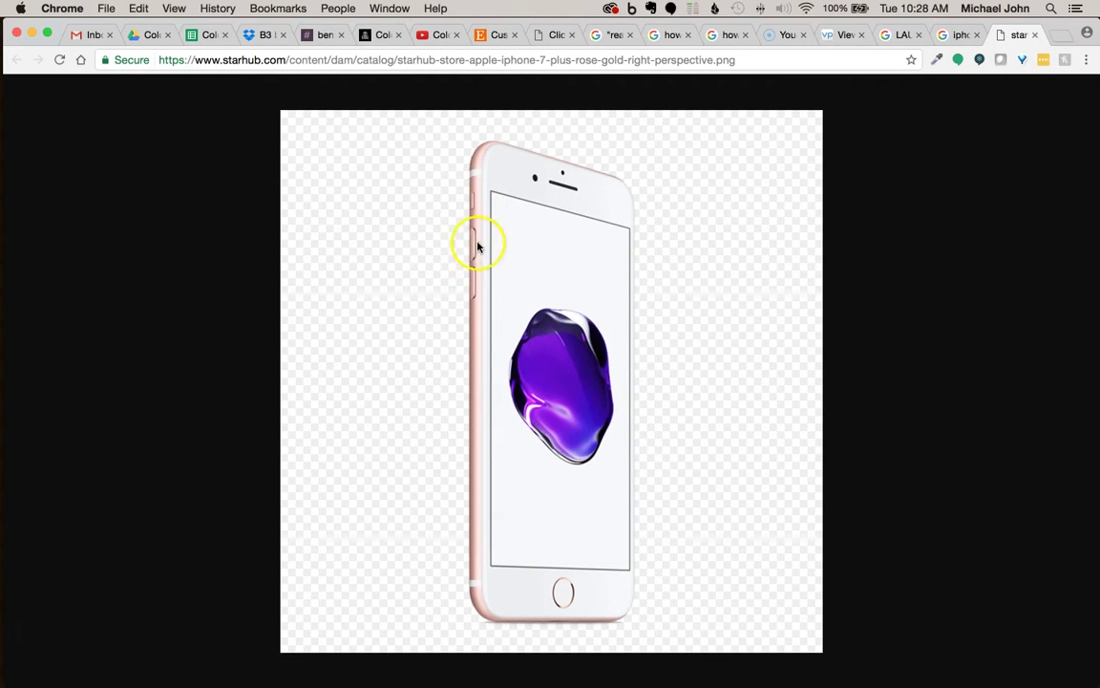
# Compare the Chrome reference photo with the test-frame render, then switch to Cinema 4D
pyautogui.press('super+Tab')
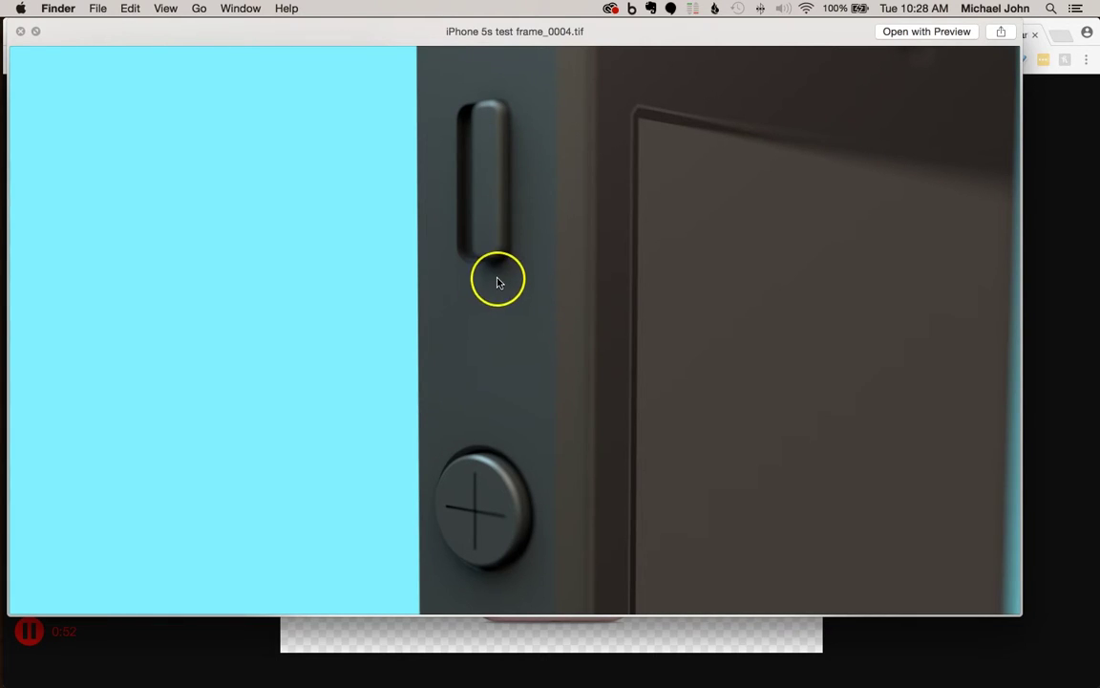
pyautogui.press('super+Tab')
pyautogui.press('Tab')
pyautogui.press('Tab')
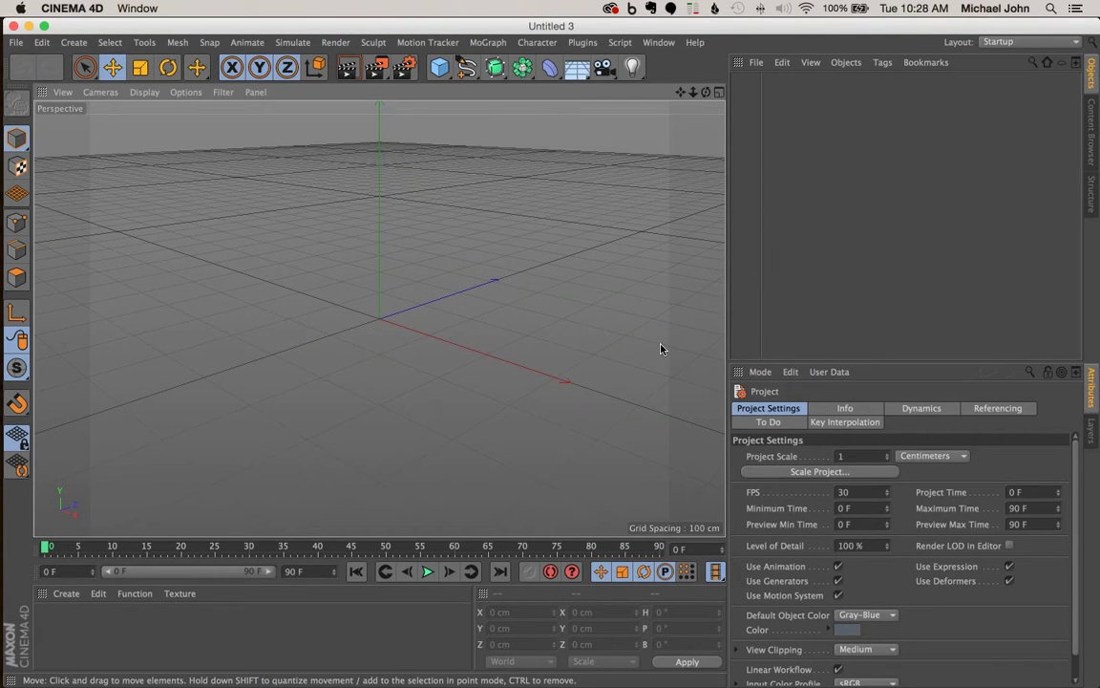
pyautogui.keyDown('alt'); pyautogui.moveTo(393, 326); pyautogui.dragTo(499, 327); pyautogui.keyUp('alt')
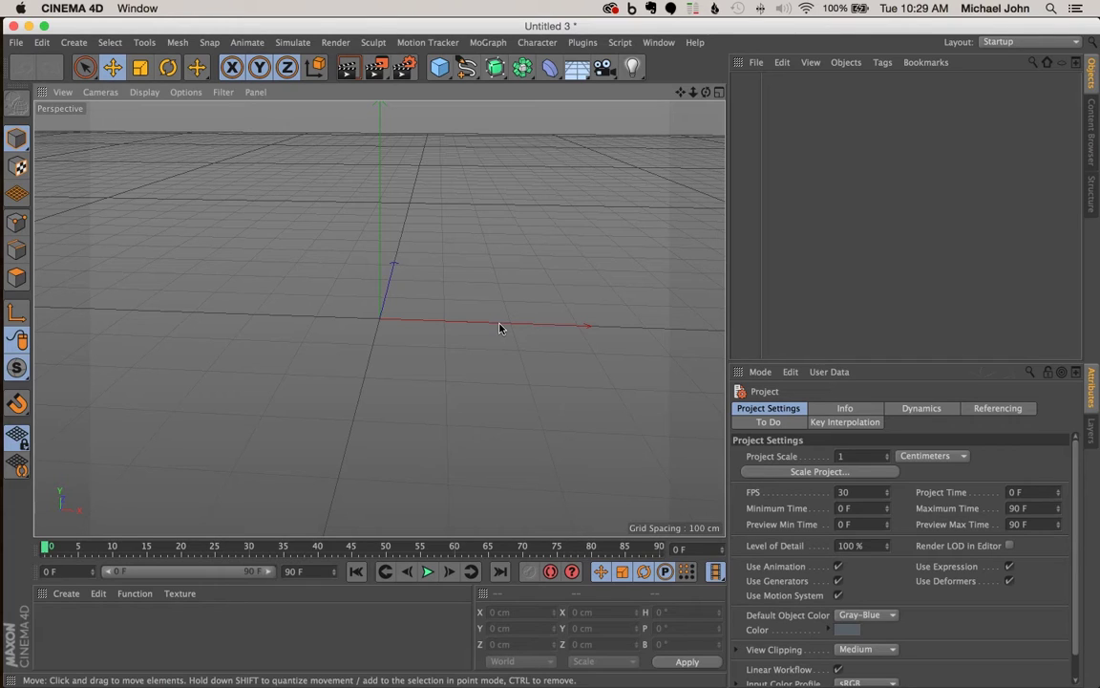
pyautogui.click(381, 326)
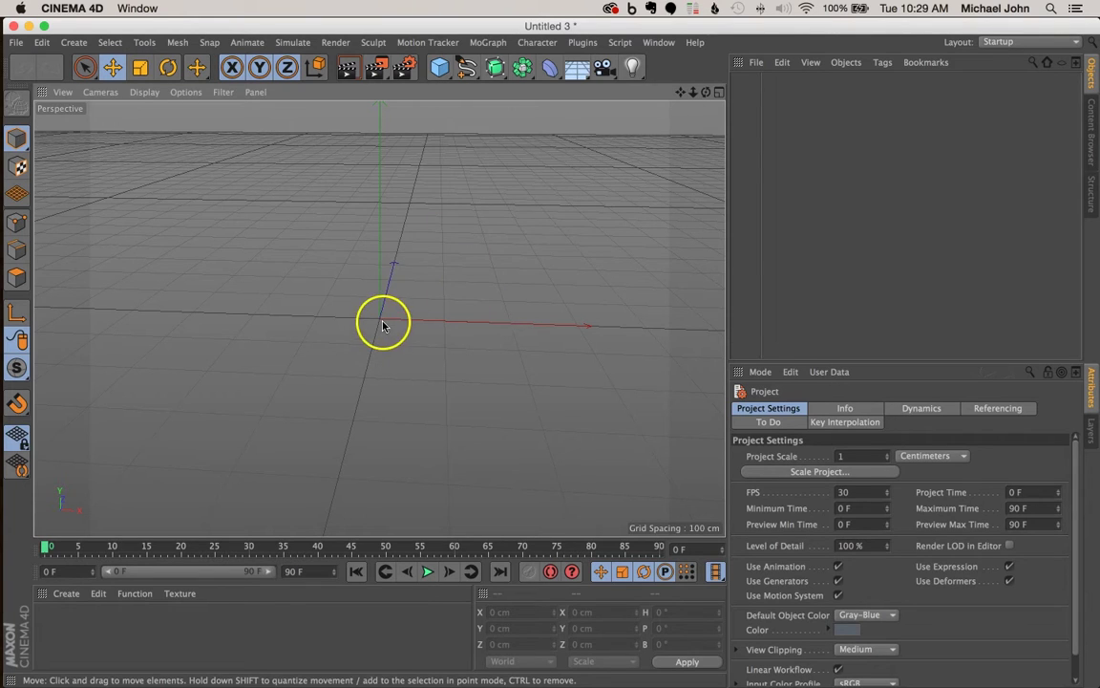
pyautogui.moveTo(386, 321)
pyautogui.keyDown('alt'); pyautogui.mouseDown()
pyautogui.moveTo(410, 317)
pyautogui.moveTo(381, 322)
pyautogui.moveTo(407, 314)
pyautogui.moveTo(391, 318)
pyautogui.mouseUp(); pyautogui.keyUp('alt')
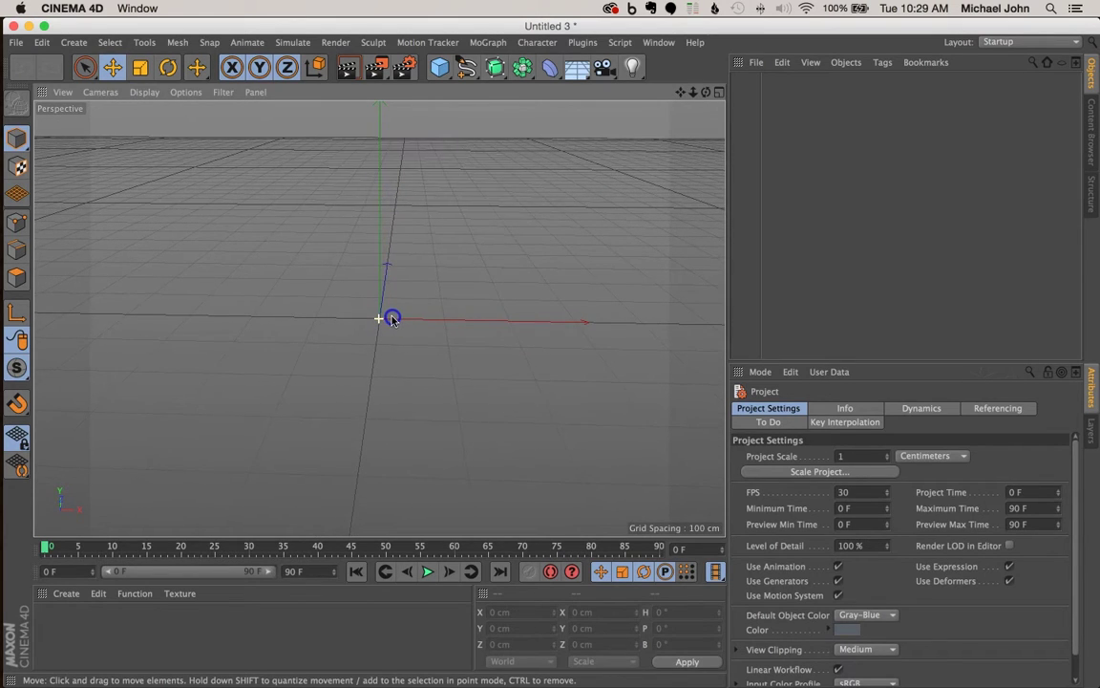
pyautogui.click(442, 68)
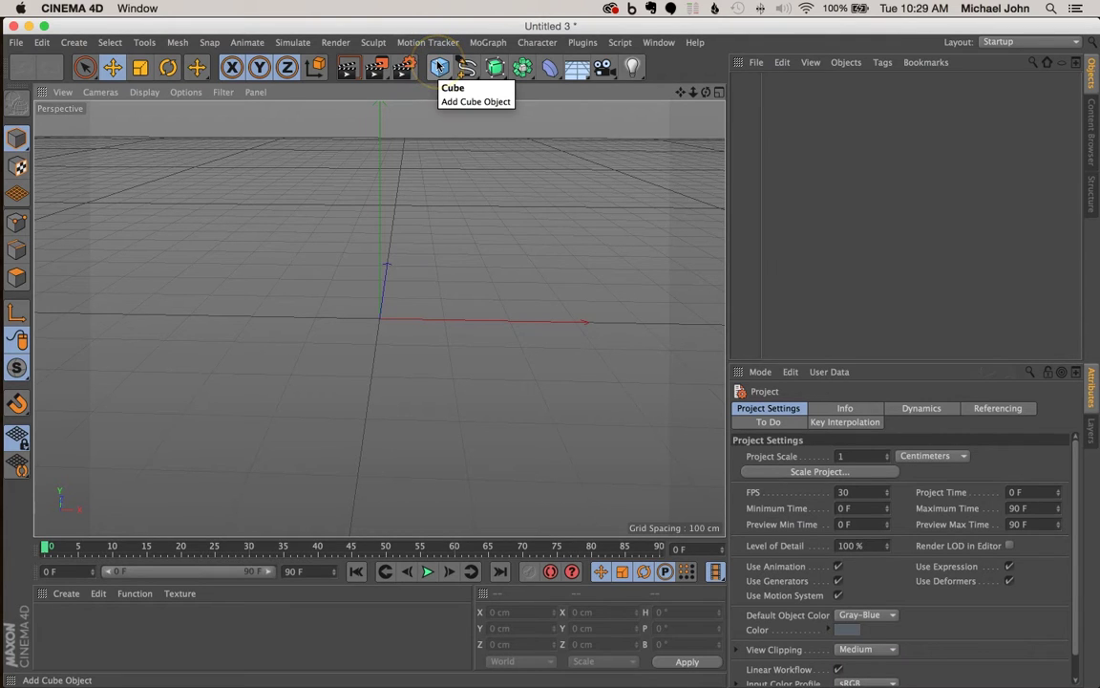
# Add a 200 cm cube and shade the viewport with Gouraud Shading (Lines)
pyautogui.click(438, 66)
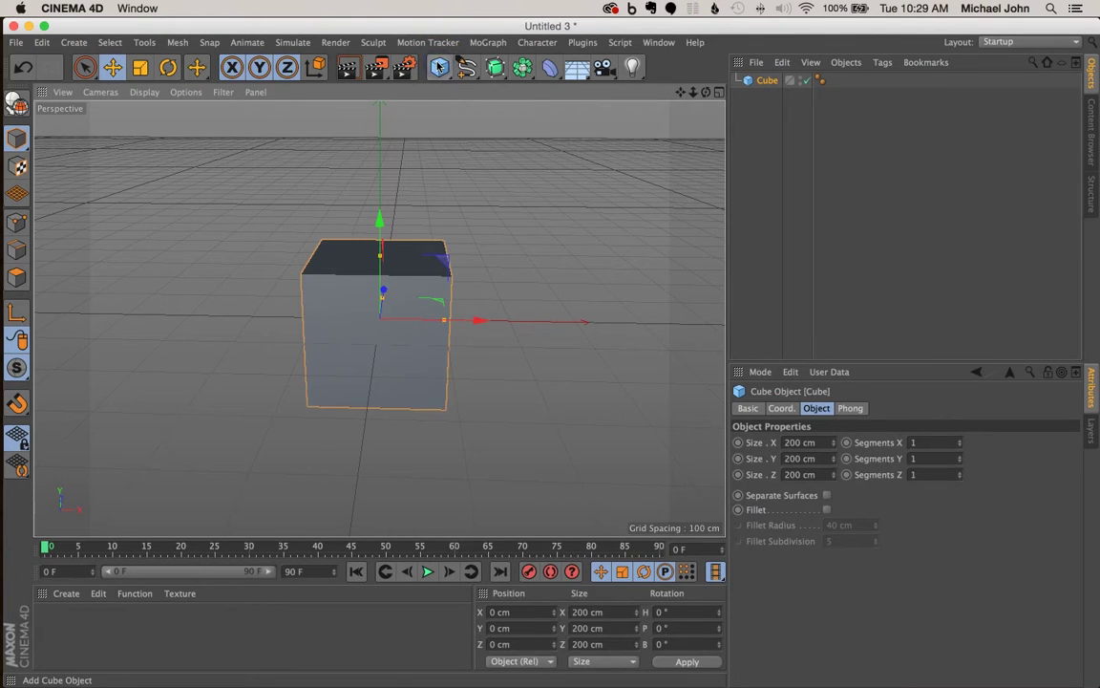
pyautogui.moveTo(400, 336)
pyautogui.keyDown('alt'); pyautogui.mouseDown()
pyautogui.moveTo(348, 319)
pyautogui.moveTo(276, 322)
pyautogui.moveTo(403, 325)
pyautogui.moveTo(390, 331)
pyautogui.mouseUp(); pyautogui.keyUp('alt')
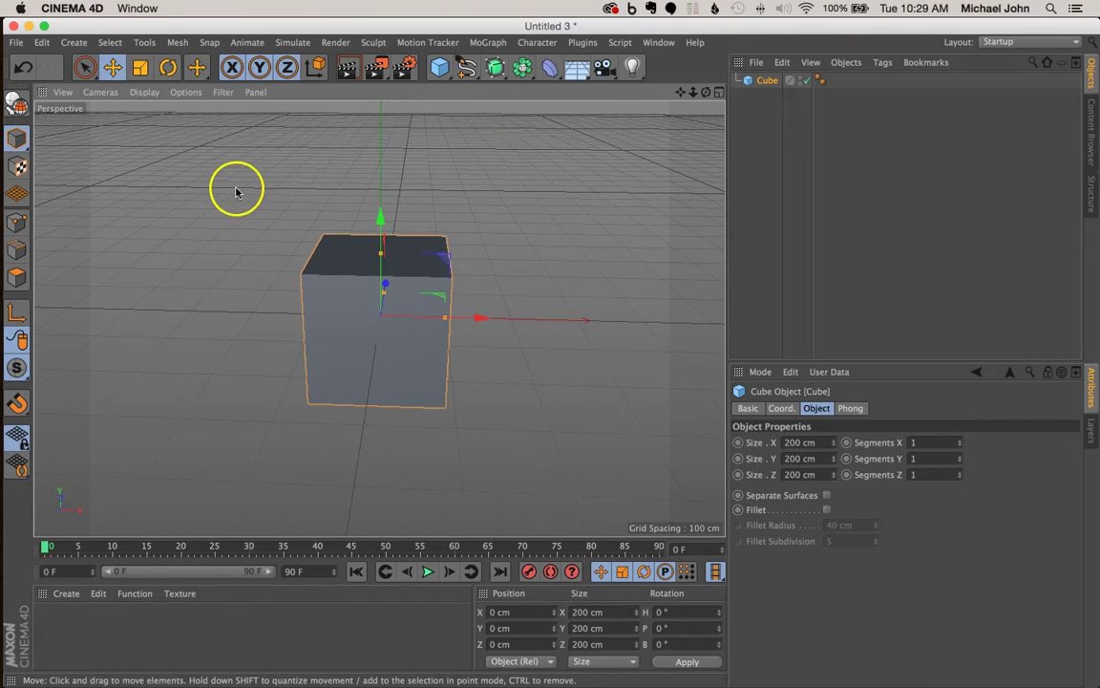
pyautogui.click(144, 93)
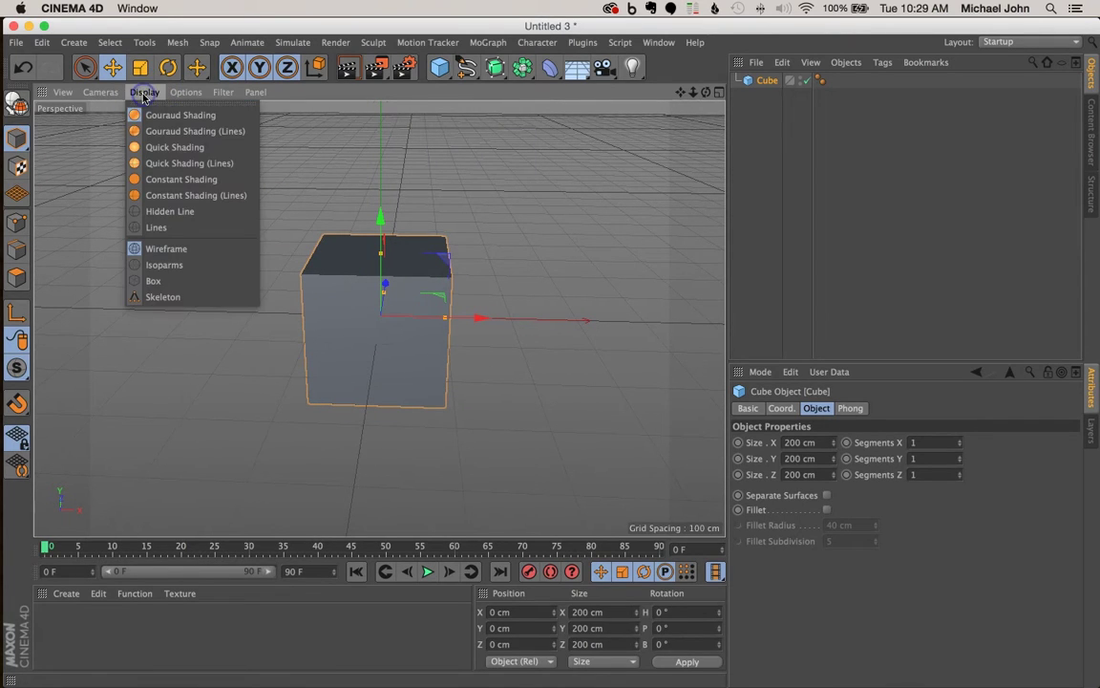
pyautogui.click(148, 133)
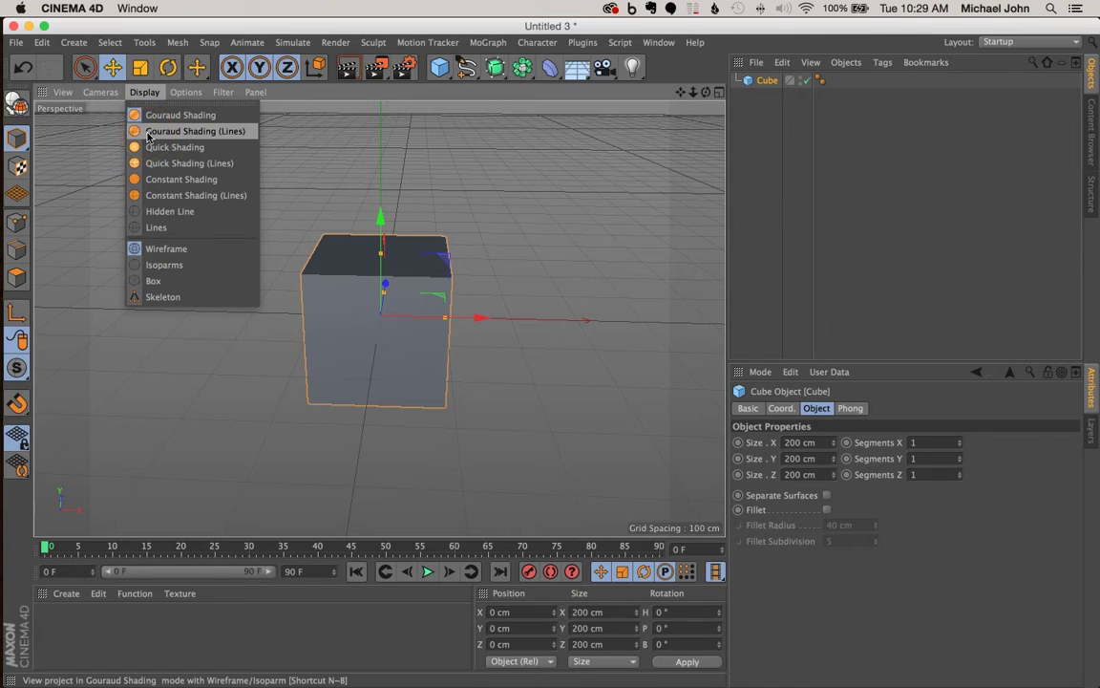
pyautogui.click(148, 134)
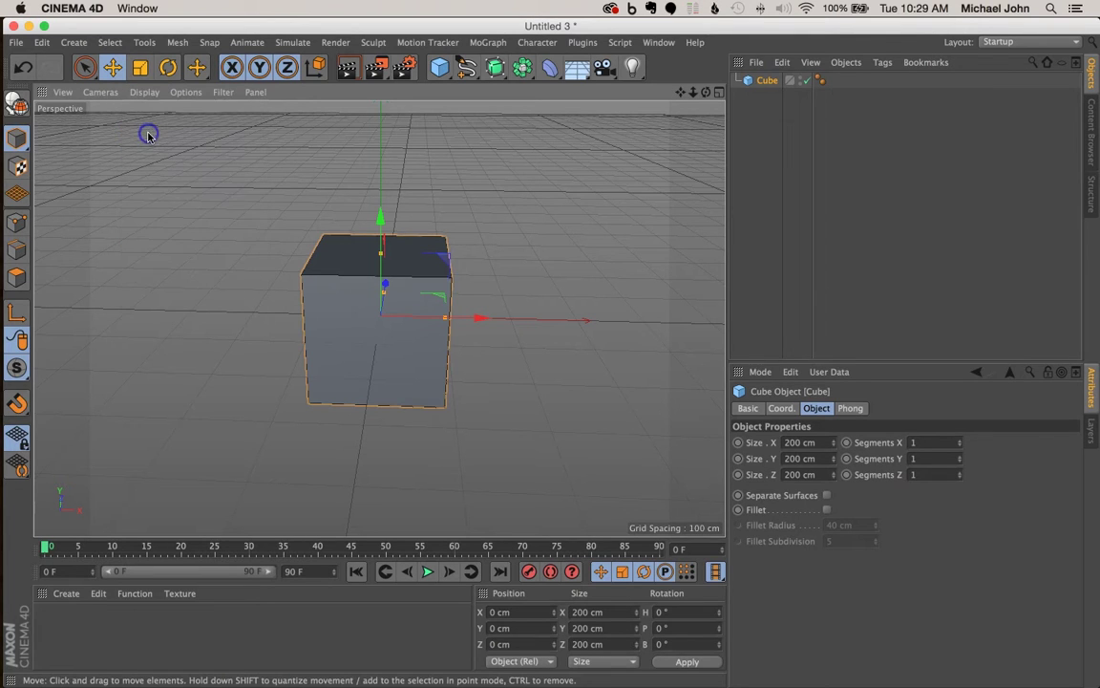
pyautogui.keyDown('alt'); pyautogui.moveTo(371, 316); pyautogui.dragTo(467, 340); pyautogui.keyUp('alt')
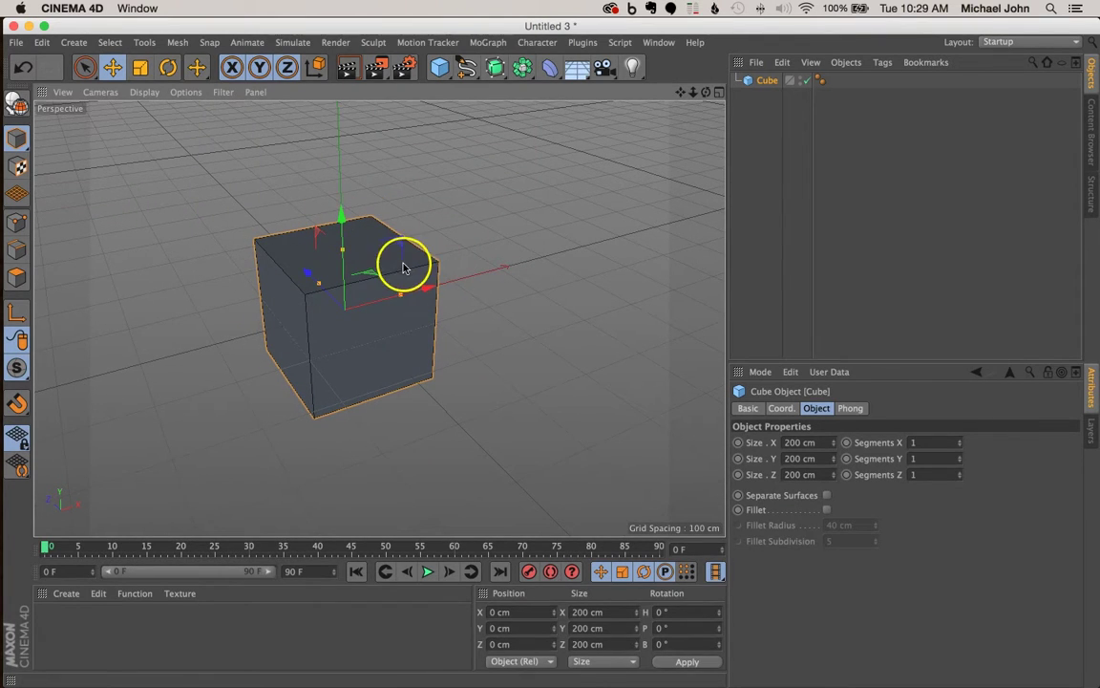
pyautogui.keyDown('alt'); pyautogui.moveTo(392, 322); pyautogui.dragTo(311, 271); pyautogui.keyUp('alt')
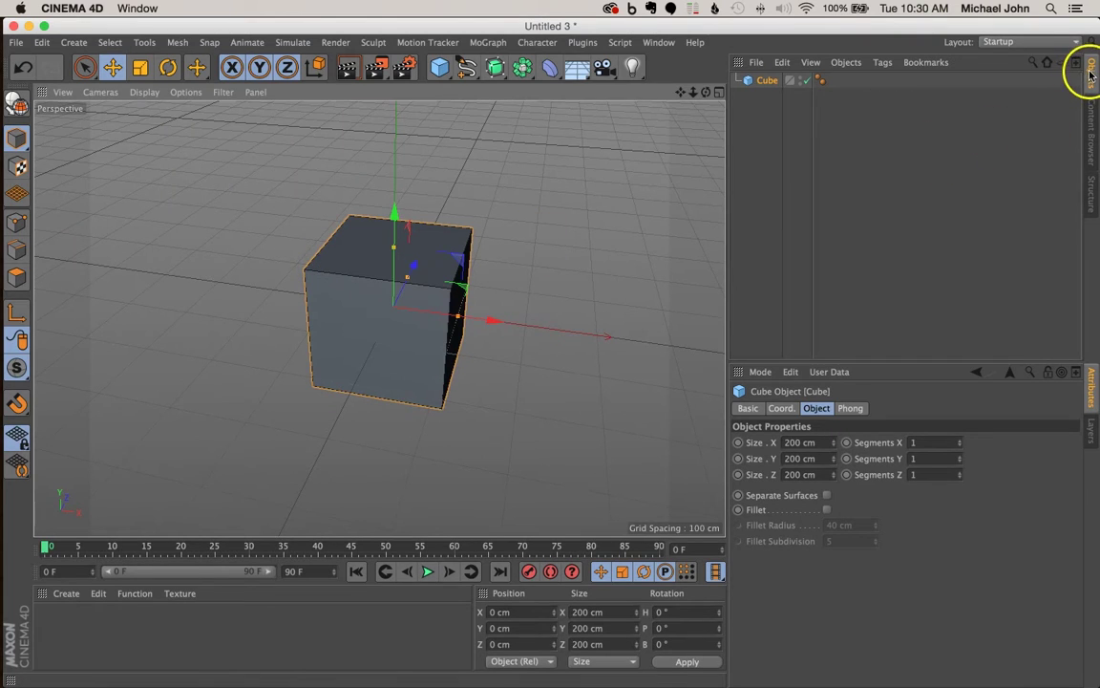
# Give the cube 10 segments in X, Y and Z and make it editable with C
pyautogui.click(770, 82)
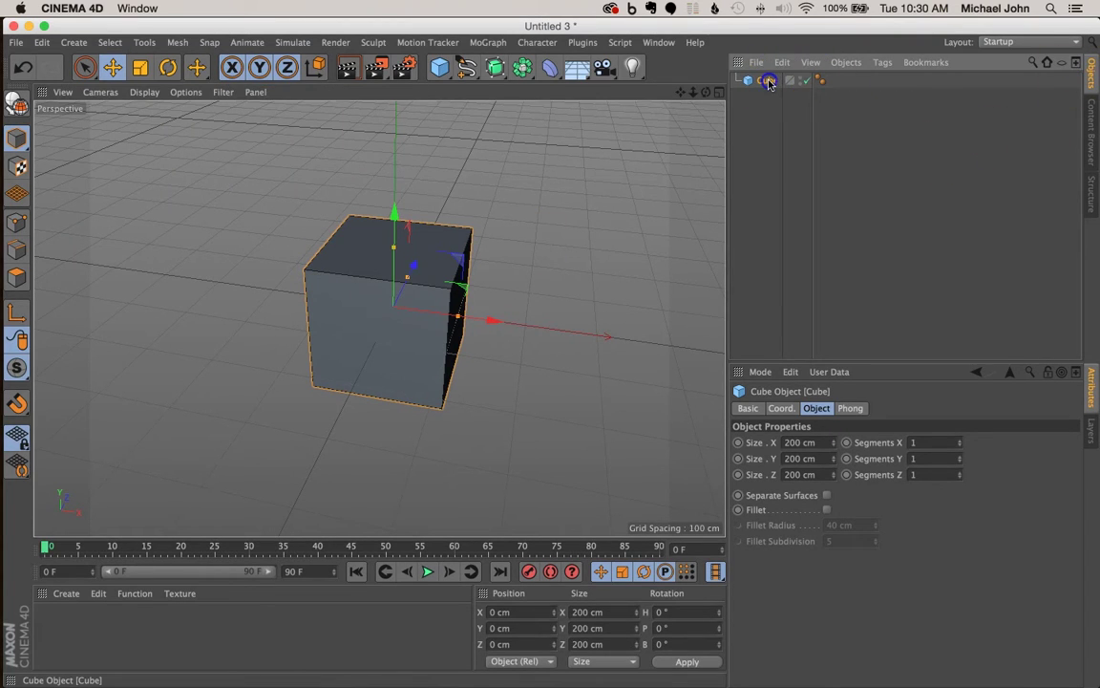
pyautogui.click(817, 409)
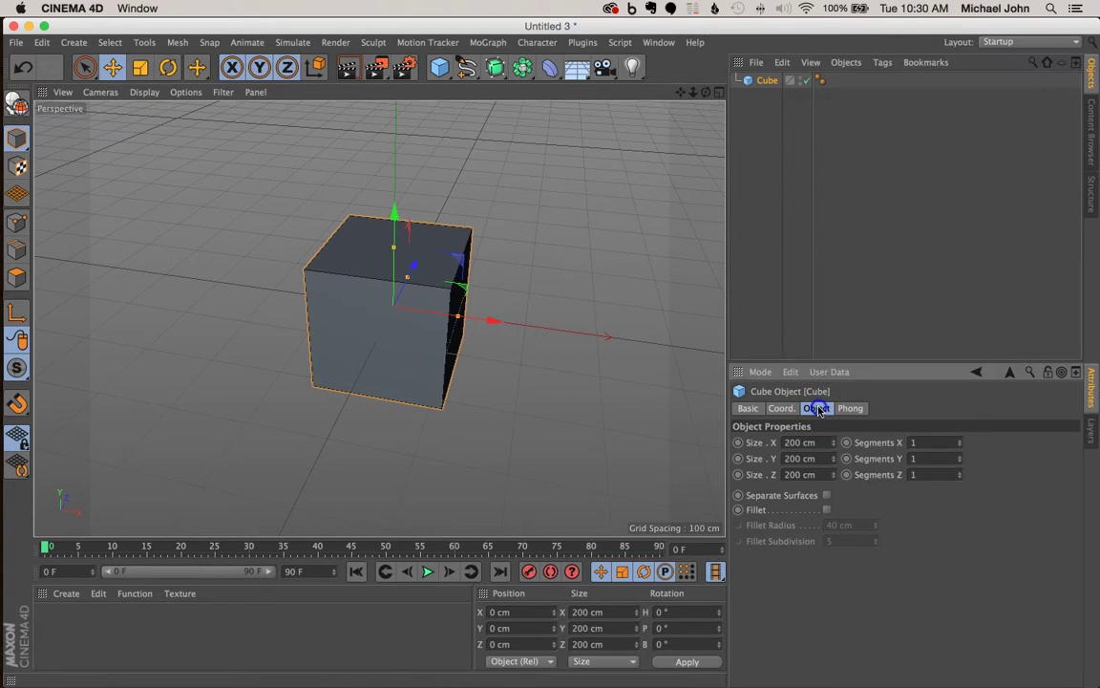
pyautogui.click(899, 442)
pyautogui.press('Tab')
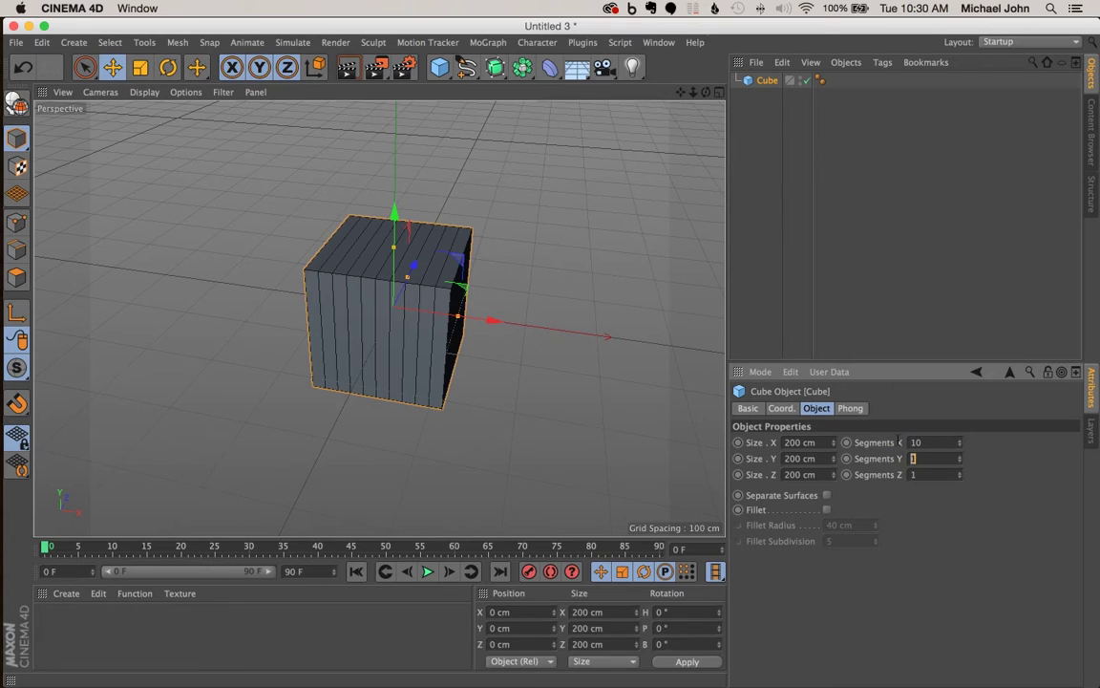
pyautogui.write('10')
pyautogui.press('Tab')
pyautogui.write('10')
pyautogui.press('Tab')
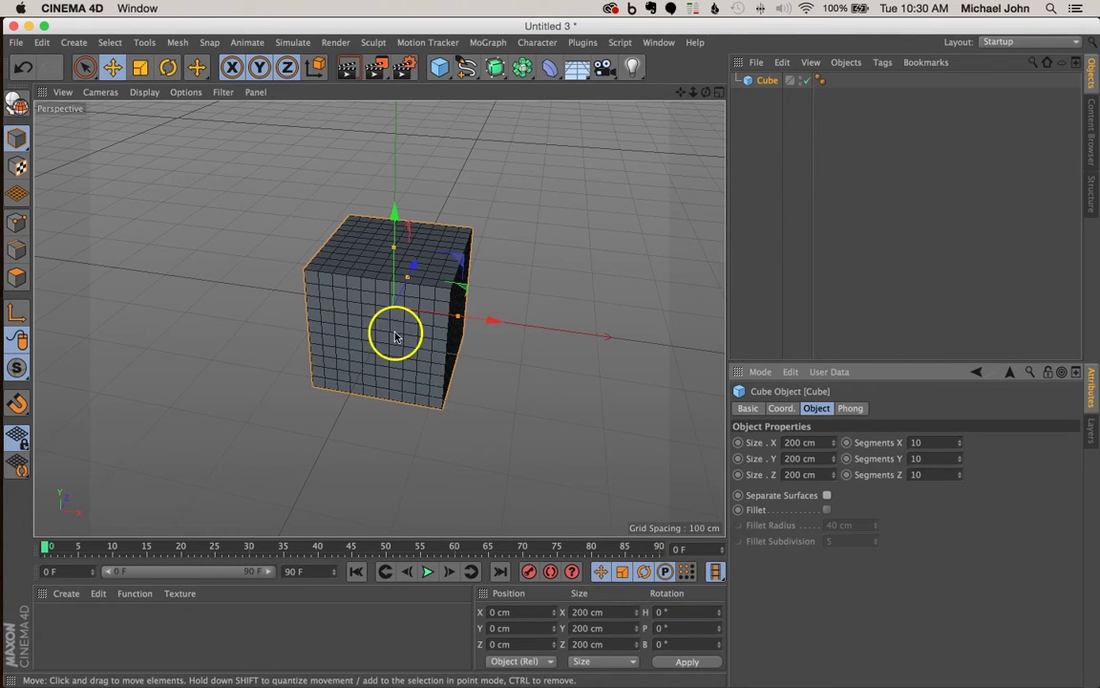
pyautogui.keyDown('alt'); pyautogui.moveTo(396, 331); pyautogui.dragTo(436, 334); pyautogui.keyUp('alt')
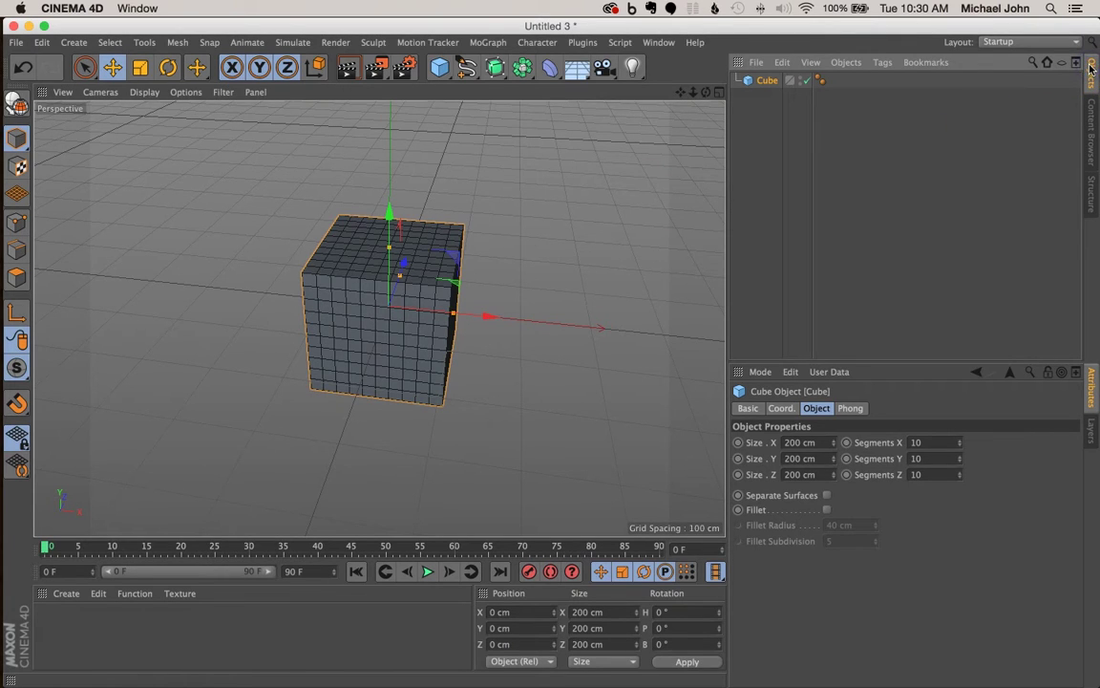
pyautogui.click(766, 81)
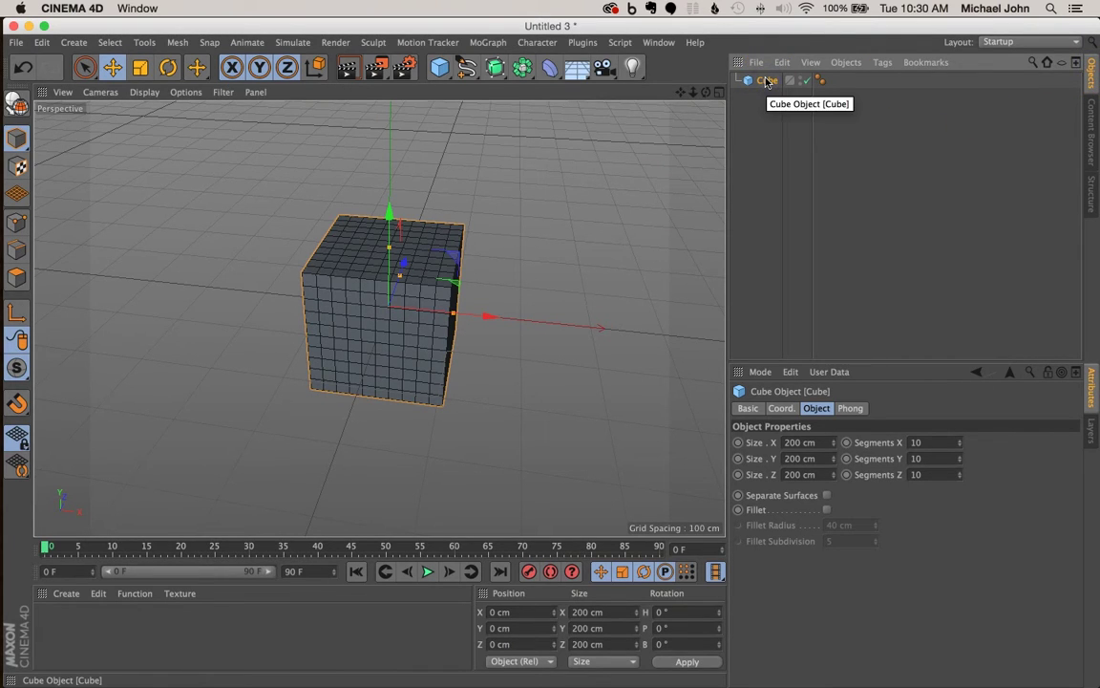
pyautogui.press('c')
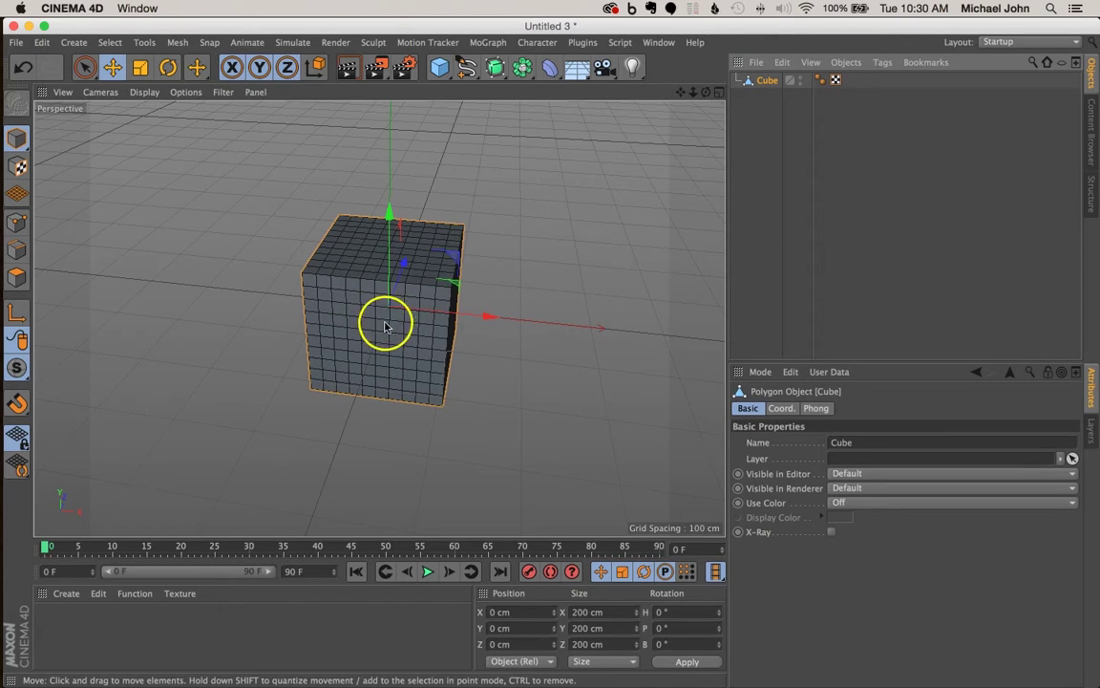
# With Live Selection in Polygon mode, zoom in and select the two stacked front polygons
pyautogui.click(83, 68)
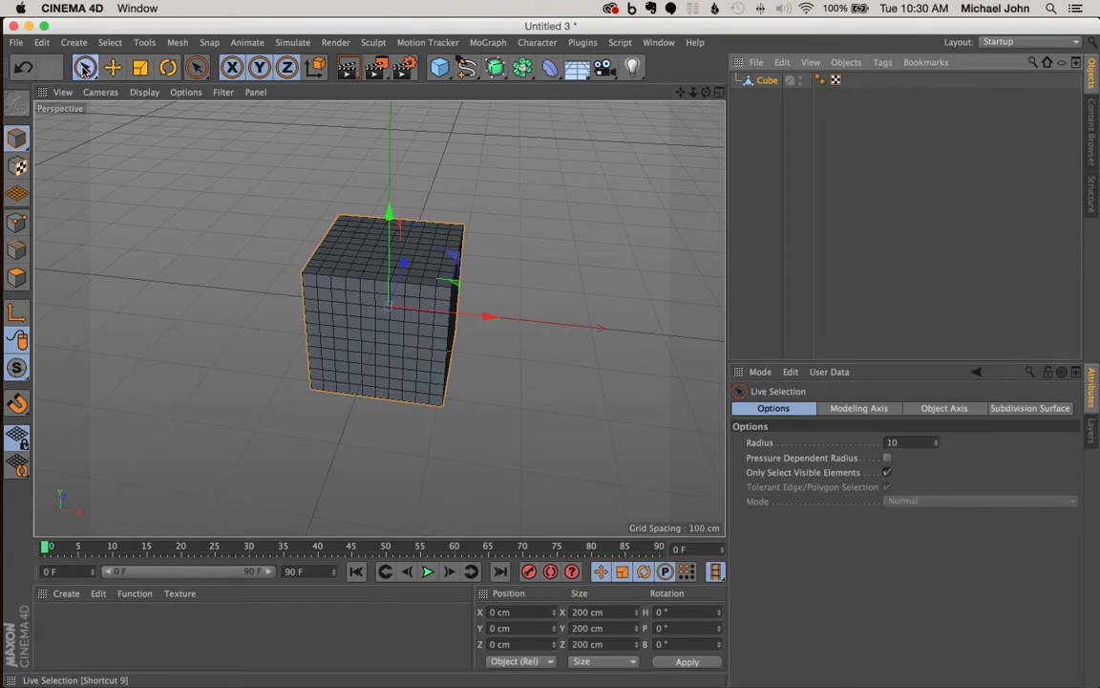
pyautogui.click(17, 278)
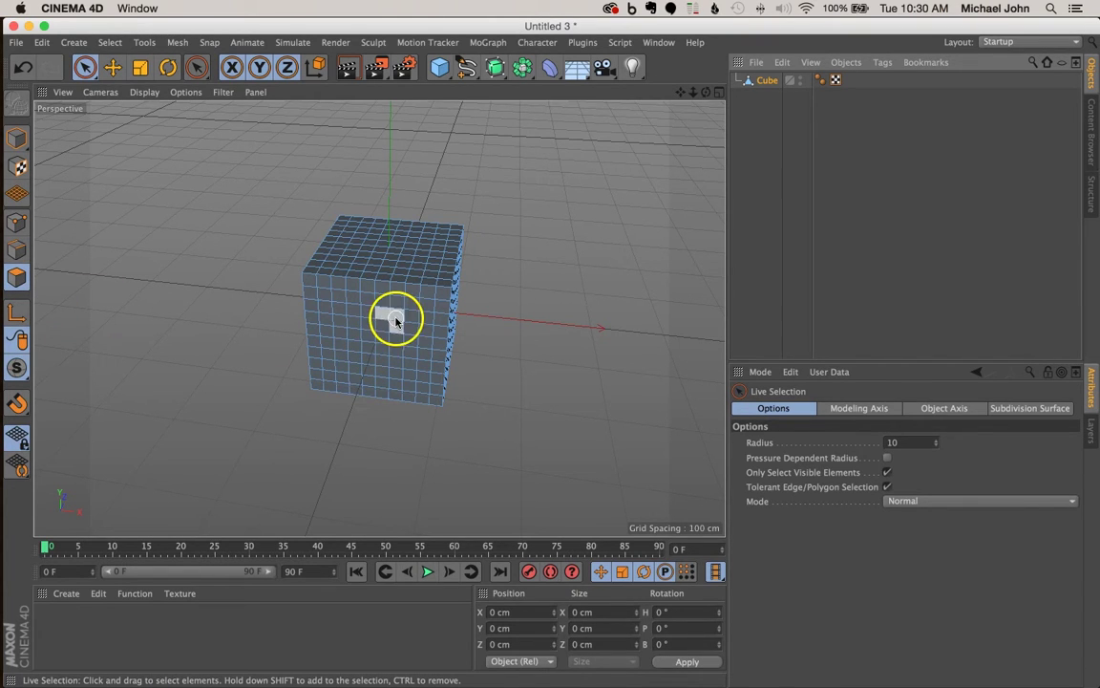
pyautogui.keyDown('alt'); pyautogui.moveTo(377, 336); pyautogui.dragTo(238, 272); pyautogui.keyUp('alt')
pyautogui.keyDown('alt'); pyautogui.moveTo(458, 291); pyautogui.dragTo(430, 305); pyautogui.keyUp('alt')
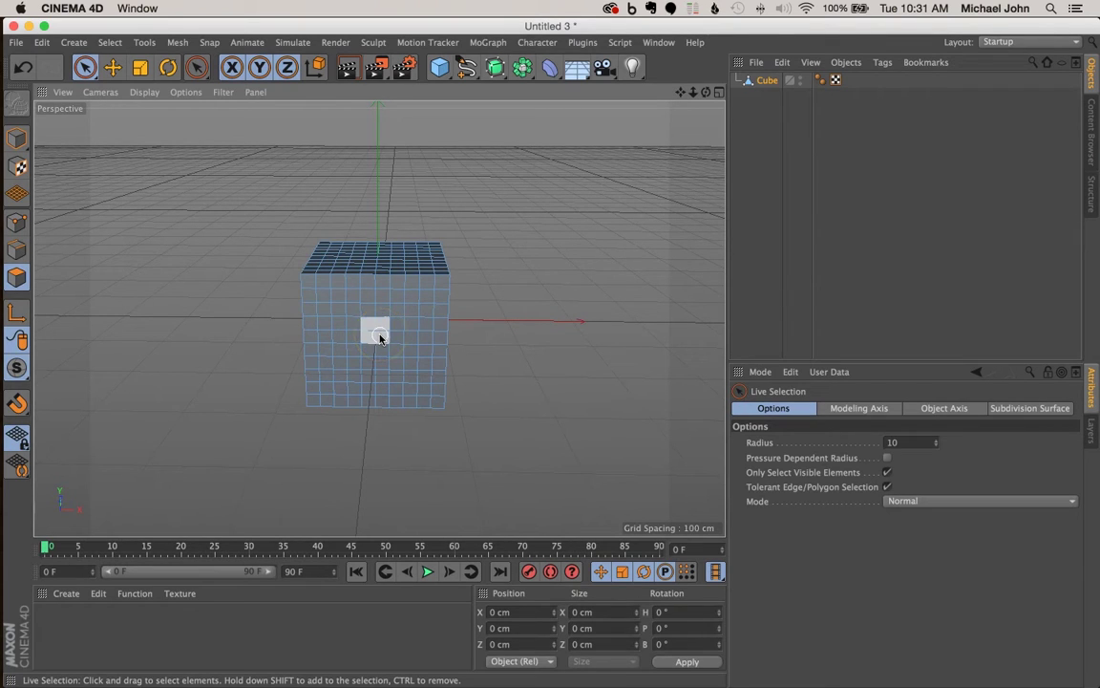
pyautogui.scroll(3, 373, 344)
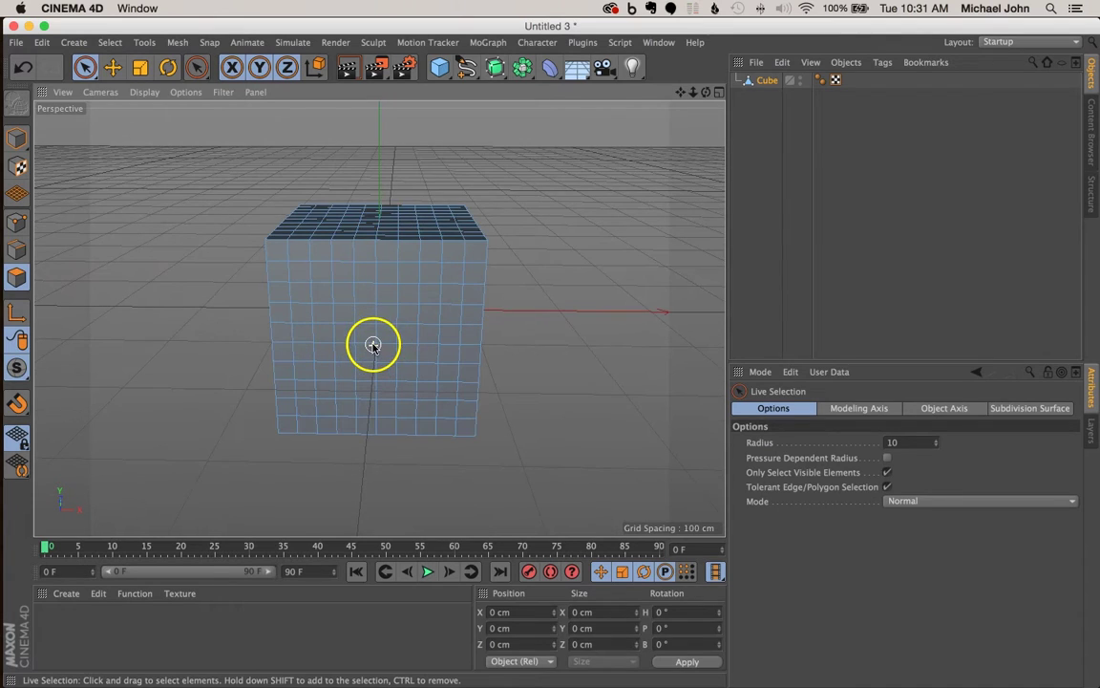
pyautogui.moveTo(694, 93); pyautogui.dragTo(552, 355)
pyautogui.scroll(8, 551, 355)
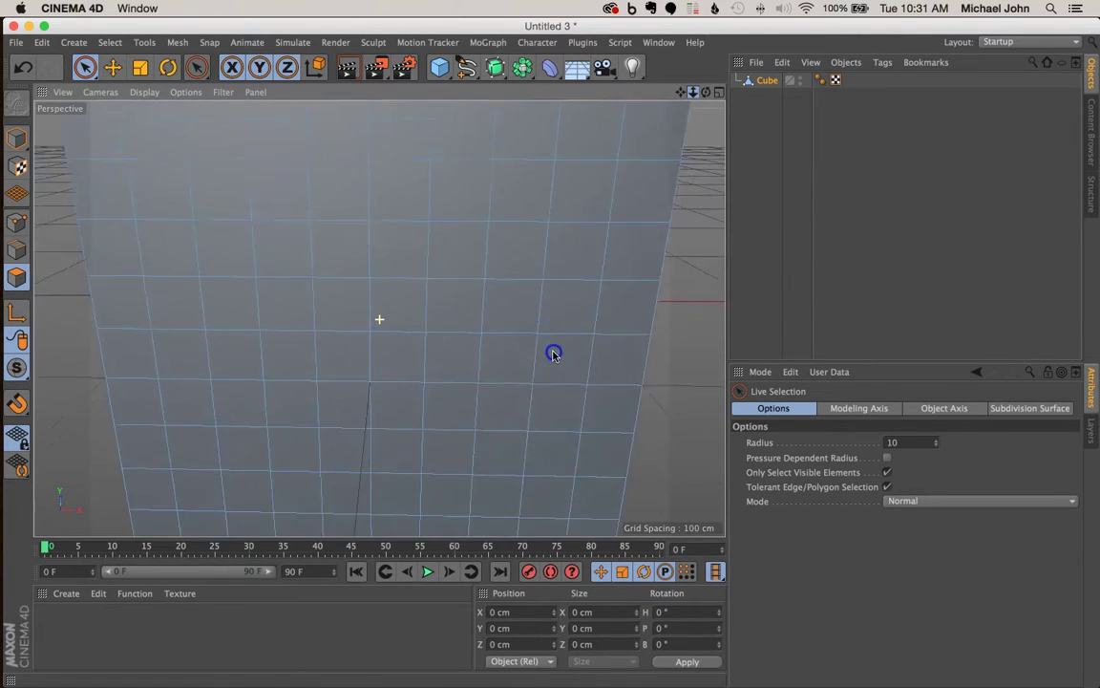
pyautogui.scroll(6, 552, 354)
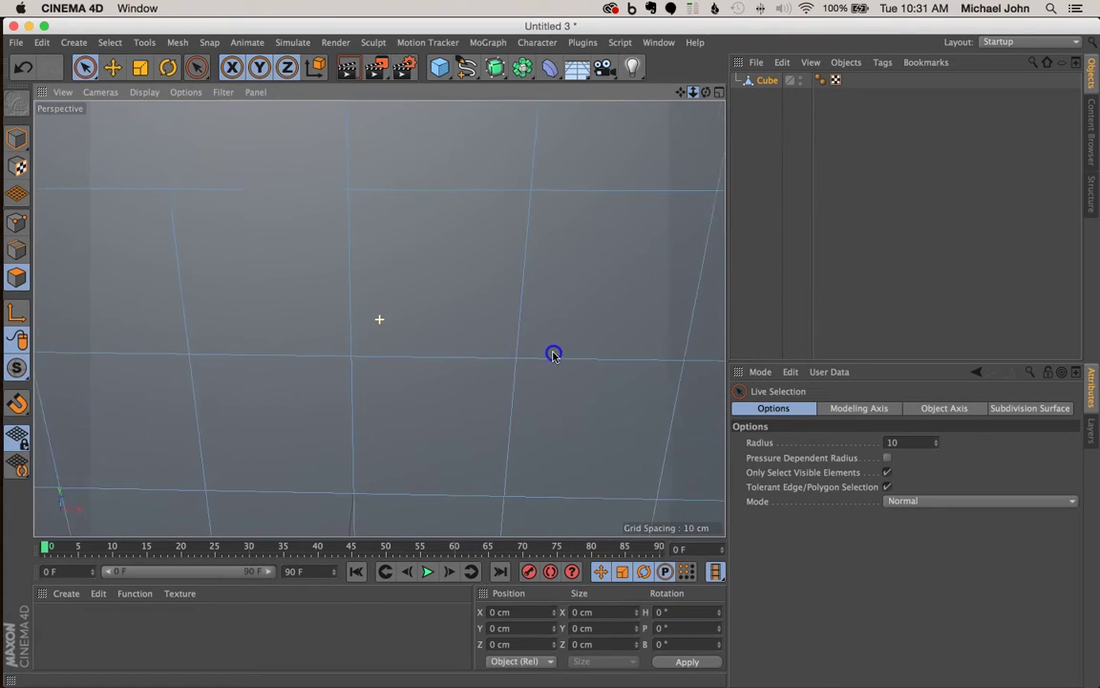
pyautogui.scroll(2, 640, 255)
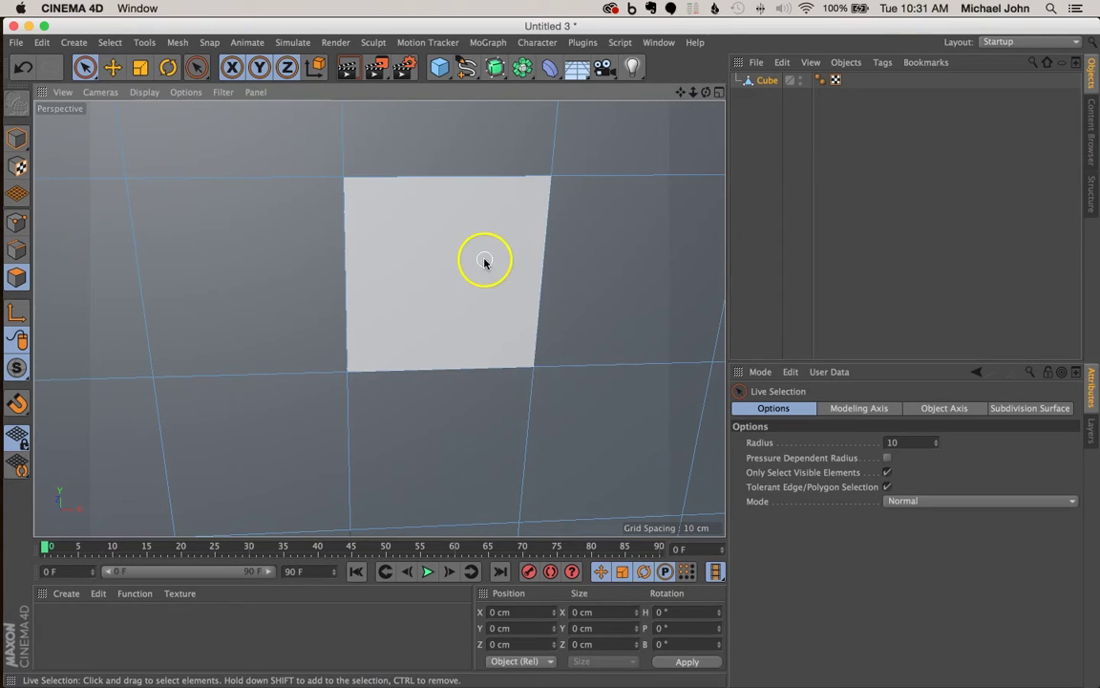
pyautogui.moveTo(461, 280)
pyautogui.mouseDown()
pyautogui.moveTo(467, 335)
pyautogui.moveTo(452, 263)
pyautogui.moveTo(455, 441)
pyautogui.moveTo(484, 296)
pyautogui.moveTo(461, 266)
pyautogui.moveTo(483, 261)
pyautogui.moveTo(525, 281)
pyautogui.moveTo(518, 292)
pyautogui.mouseUp()
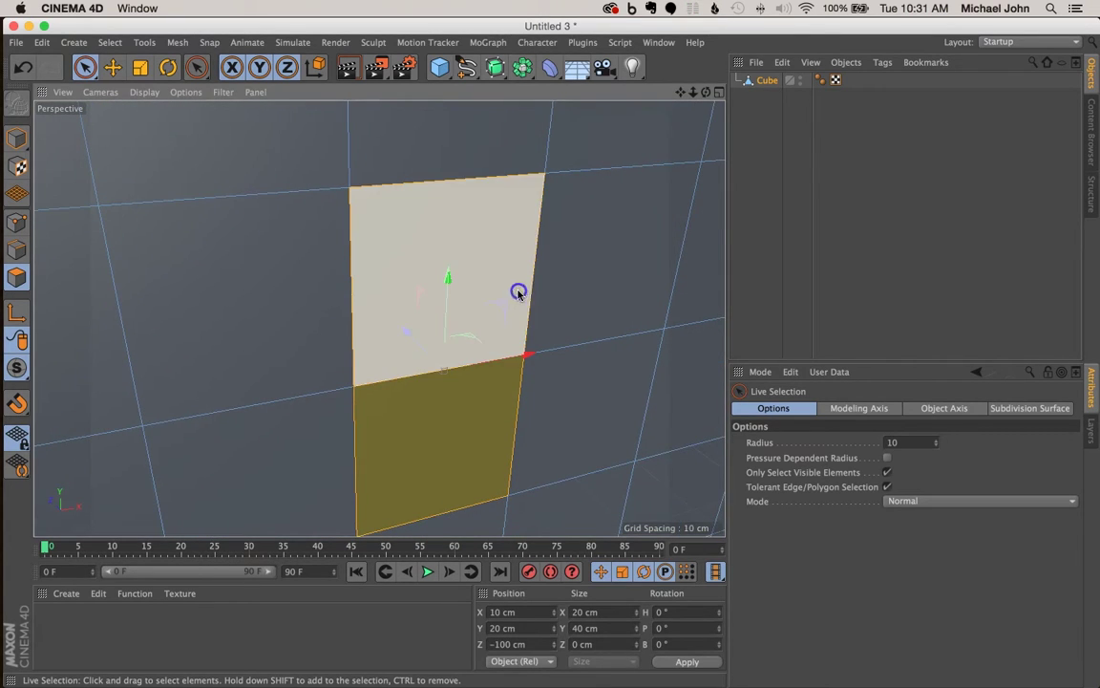
# Extrude the two selected polygons inward to an offset of about -8.398 cm
pyautogui.rightClick(479, 250)
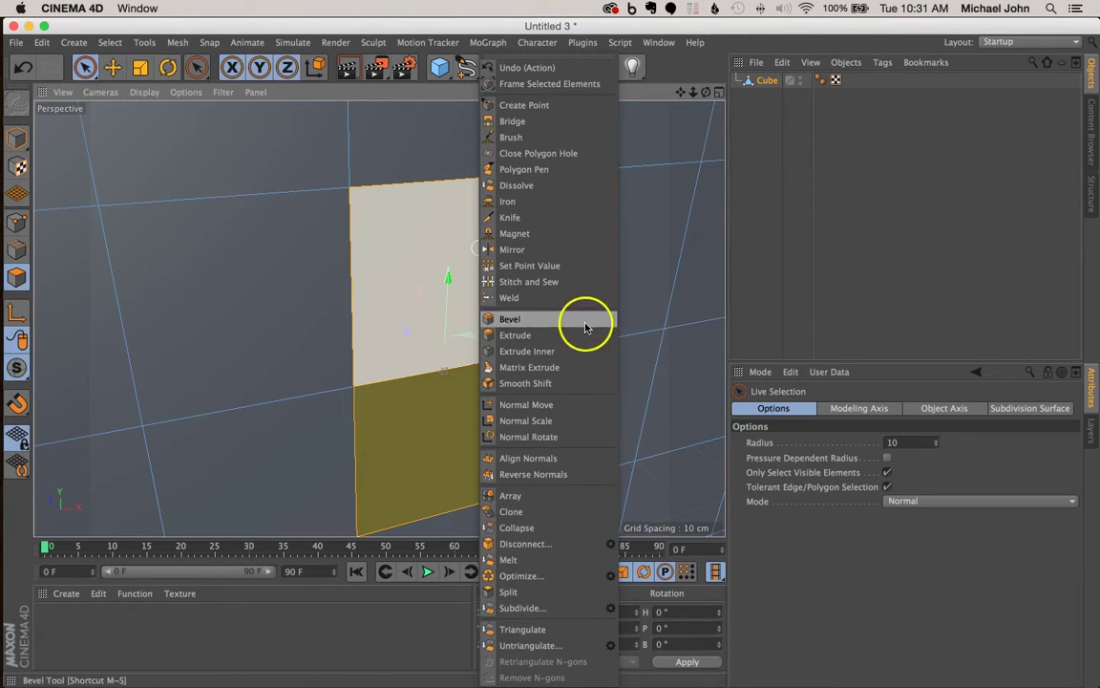
pyautogui.click(562, 341)
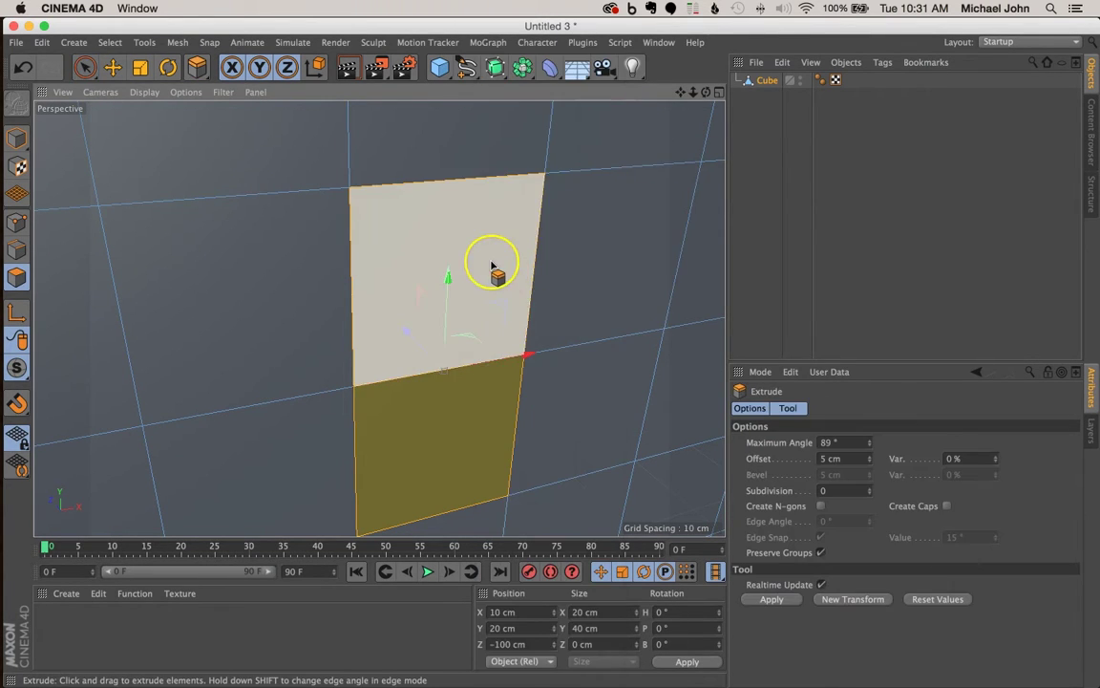
pyautogui.moveTo(491, 264); pyautogui.dragTo(452, 250)
pyautogui.click(479, 266)
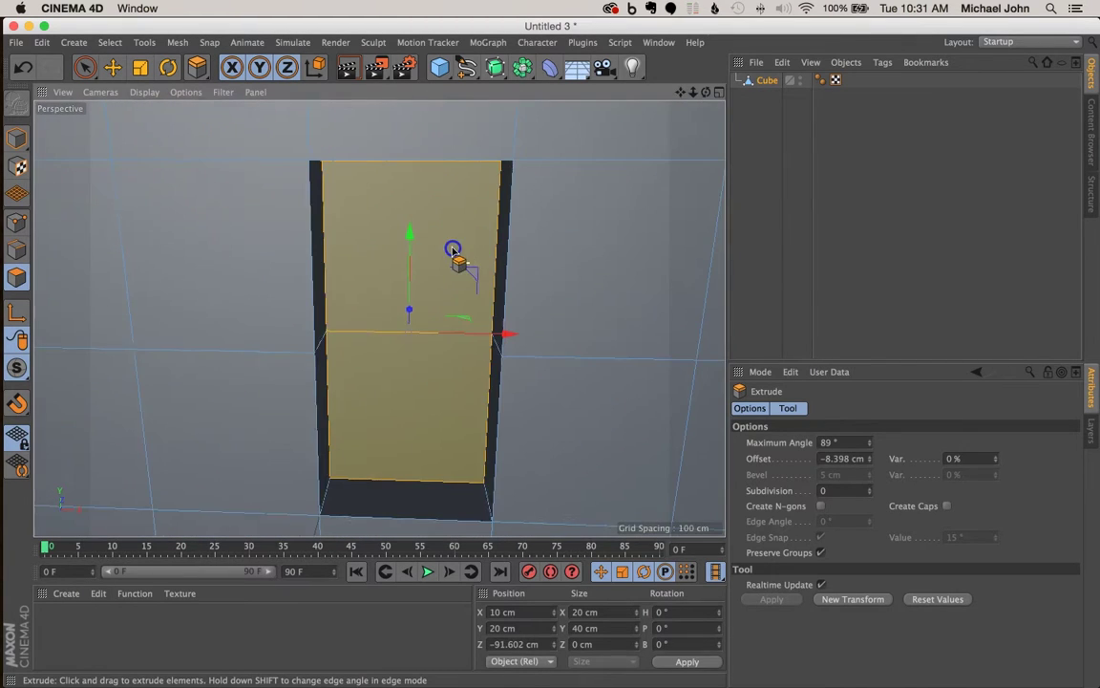
# Using Live Selection in Edge mode, select the recess's top and bottom corner edges
pyautogui.click(84, 67)
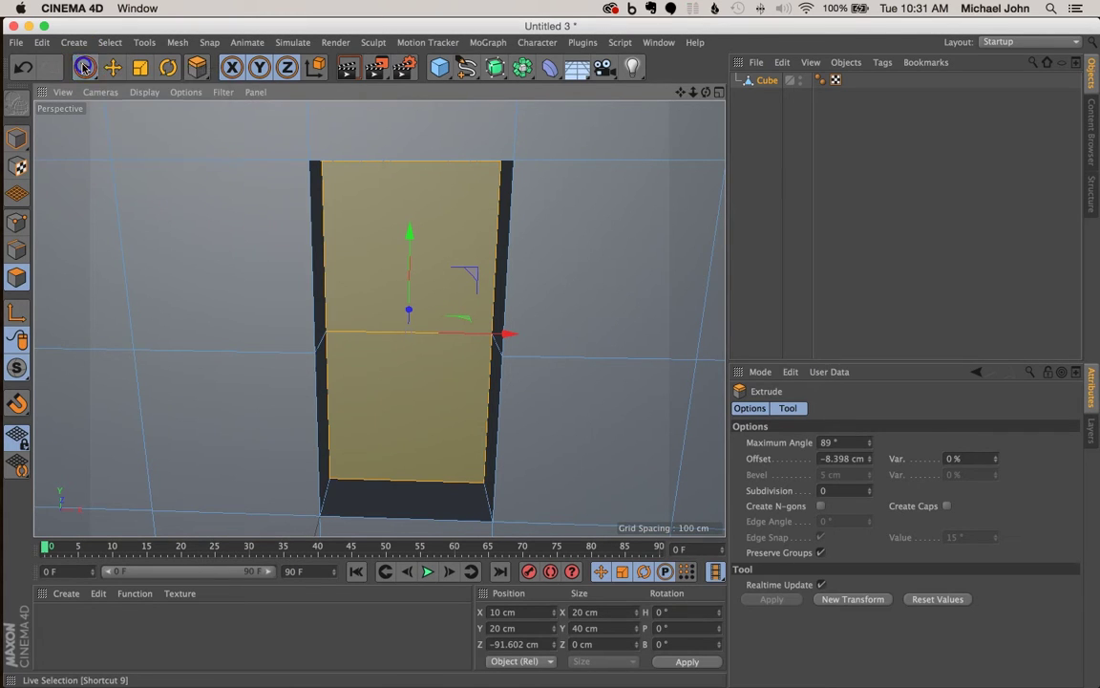
pyautogui.click(18, 250)
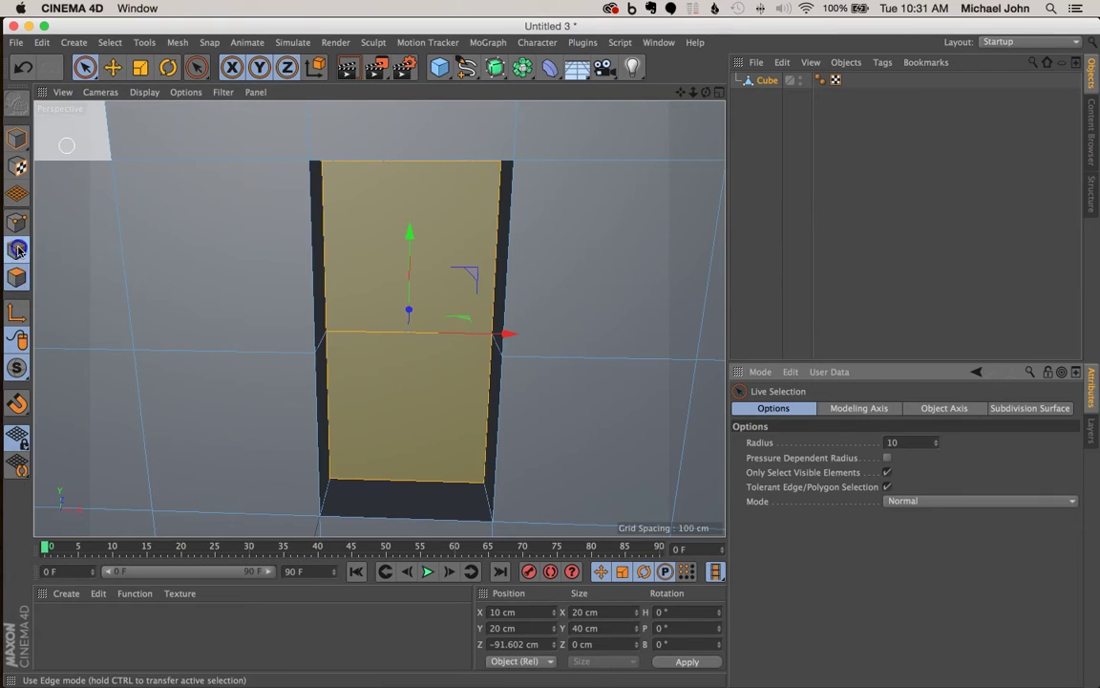
pyautogui.keyDown('alt'); pyautogui.moveTo(430, 250); pyautogui.dragTo(487, 189, button='right'); pyautogui.keyUp('alt')
pyautogui.moveTo(487, 189)
pyautogui.keyDown('alt'); pyautogui.mouseDown()
pyautogui.moveTo(371, 245)
pyautogui.moveTo(447, 175)
pyautogui.moveTo(442, 188)
pyautogui.moveTo(521, 176)
pyautogui.moveTo(484, 188)
pyautogui.mouseUp(); pyautogui.keyUp('alt')
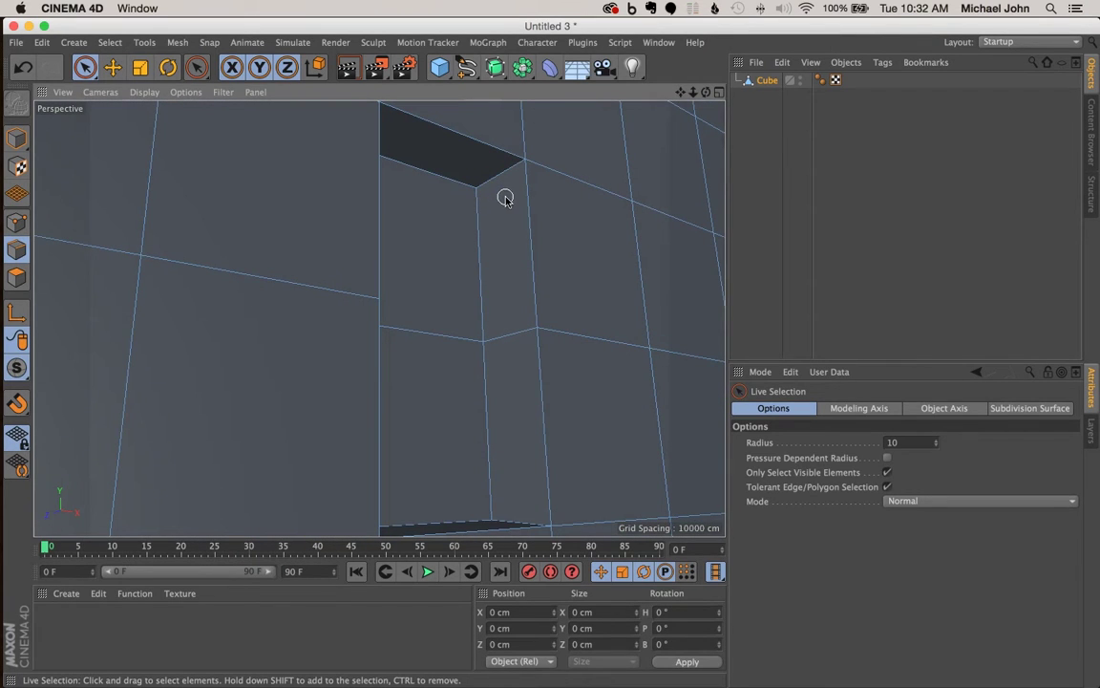
pyautogui.click(506, 177)
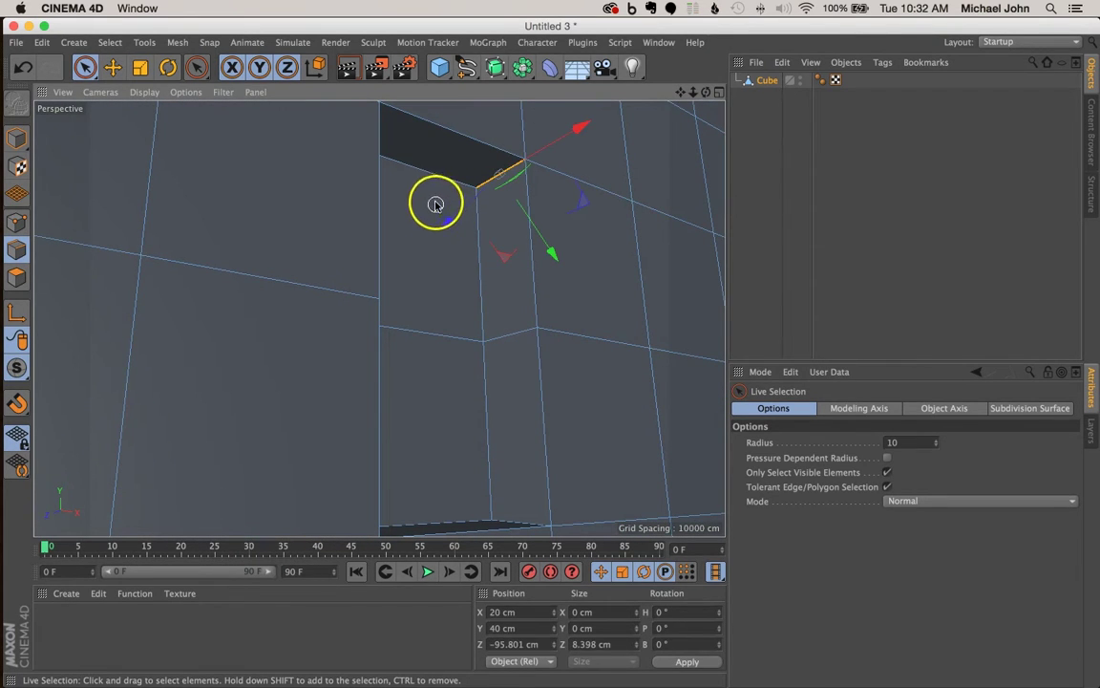
pyautogui.moveTo(433, 200)
pyautogui.keyDown('alt'); pyautogui.mouseDown()
pyautogui.moveTo(312, 206)
pyautogui.moveTo(438, 212)
pyautogui.moveTo(435, 203)
pyautogui.mouseUp(); pyautogui.keyUp('alt')
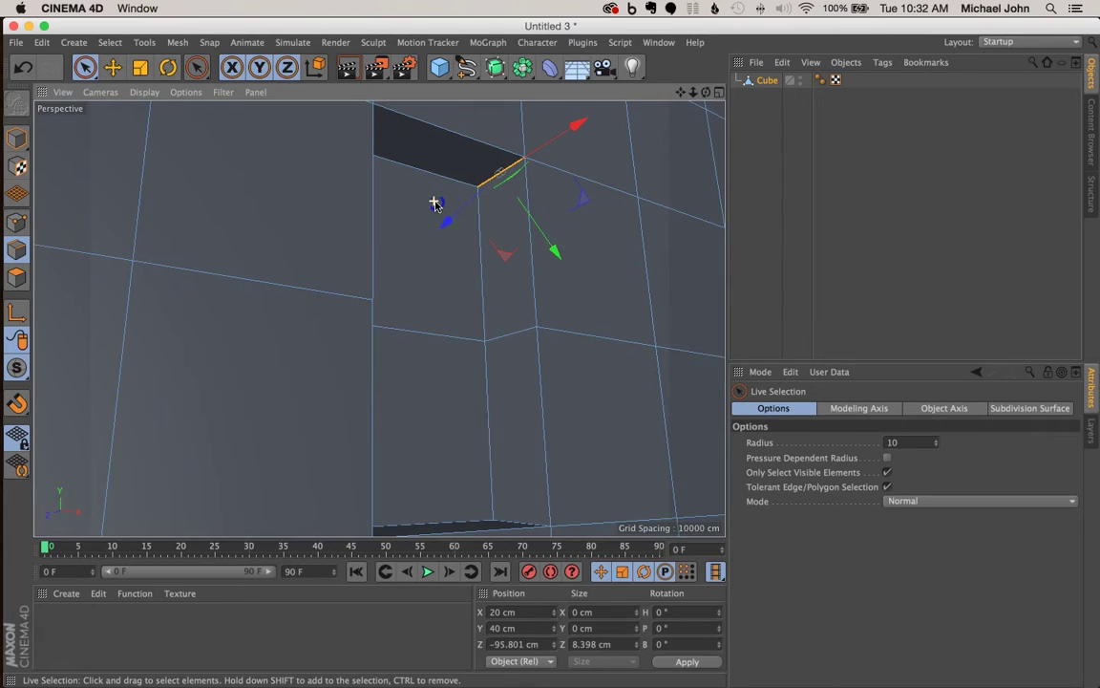
pyautogui.keyDown('alt'); pyautogui.moveTo(434, 203); pyautogui.dragTo(388, 227); pyautogui.keyUp('alt')
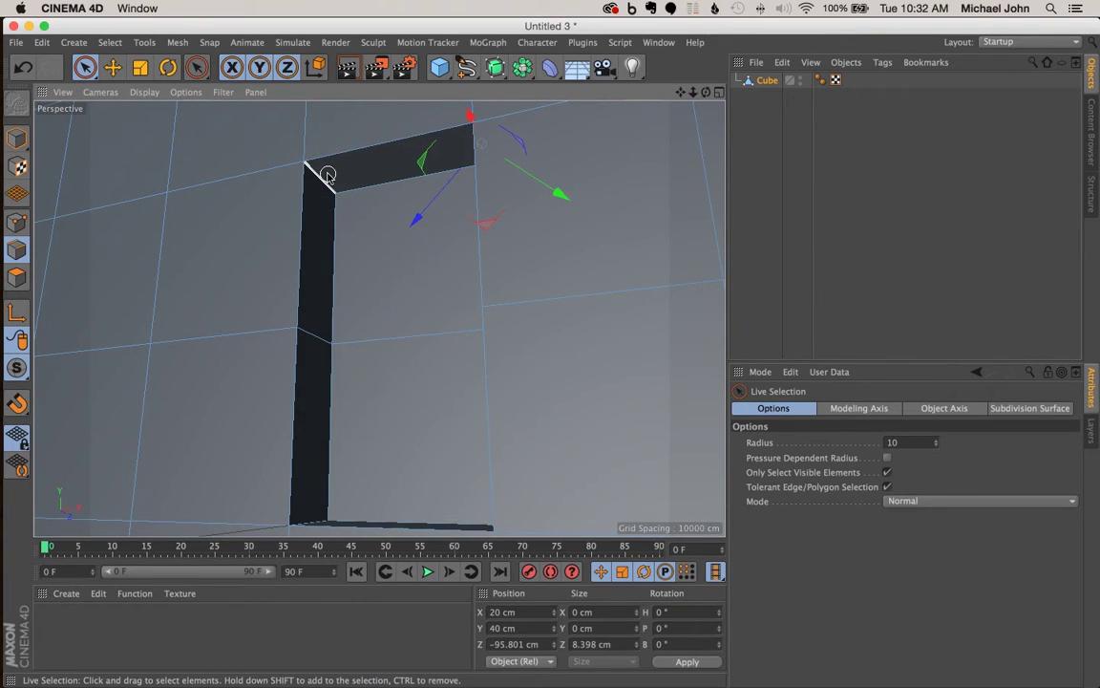
pyautogui.moveTo(327, 175)
pyautogui.mouseDown()
pyautogui.moveTo(369, 297)
pyautogui.moveTo(398, 247)
pyautogui.moveTo(467, 228)
pyautogui.moveTo(474, 238)
pyautogui.moveTo(442, 247)
pyautogui.moveTo(398, 335)
pyautogui.moveTo(344, 366)
pyautogui.moveTo(326, 351)
pyautogui.moveTo(310, 359)
pyautogui.mouseUp()
pyautogui.keyDown('alt'); pyautogui.moveTo(354, 451); pyautogui.dragTo(354, 451); pyautogui.keyUp('alt')
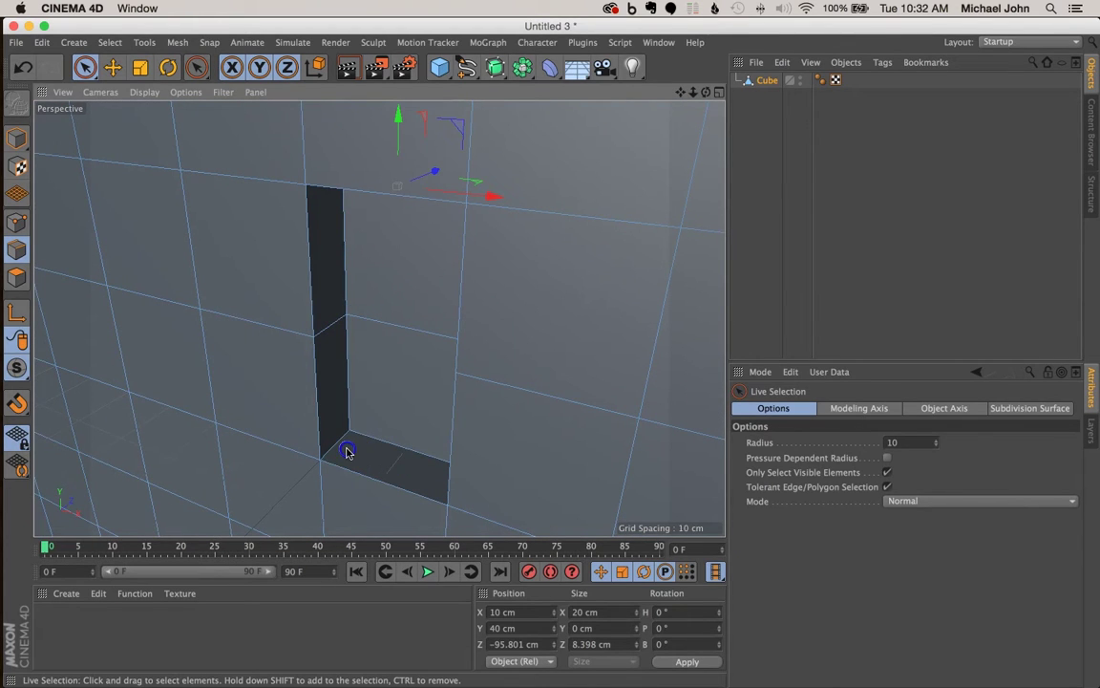
pyautogui.keyDown('shift'); pyautogui.click(340, 440); pyautogui.keyUp('shift')
pyautogui.keyDown('alt'); pyautogui.moveTo(392, 403); pyautogui.dragTo(513, 402); pyautogui.keyUp('alt')
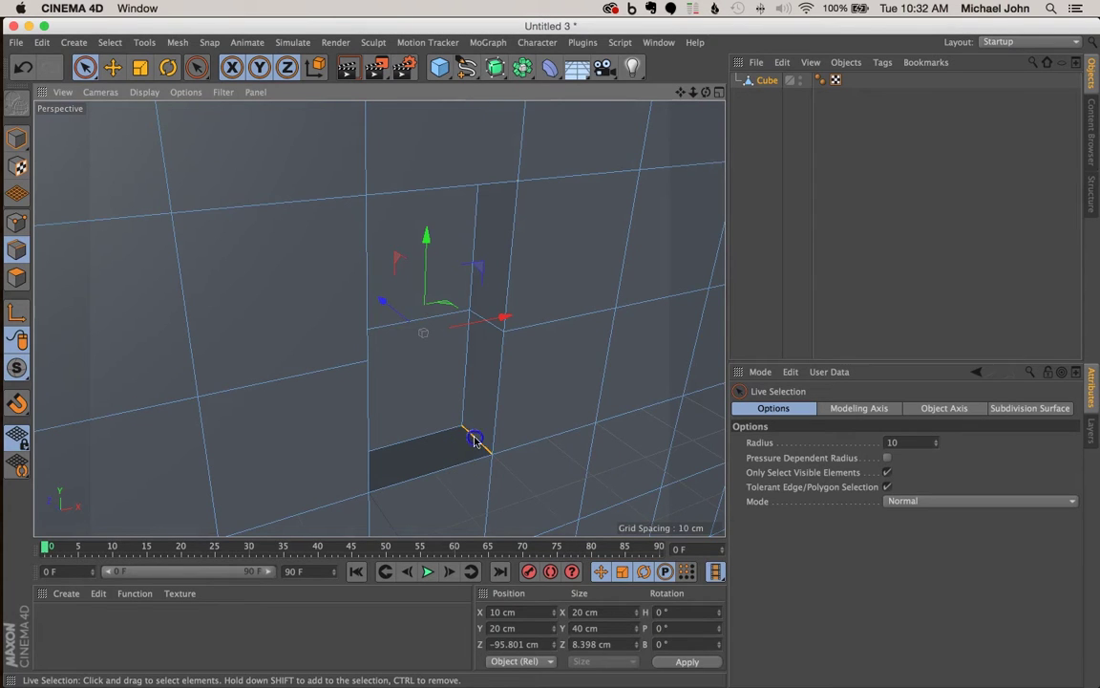
pyautogui.keyDown('alt'); pyautogui.moveTo(430, 380); pyautogui.dragTo(344, 304); pyautogui.keyUp('alt')
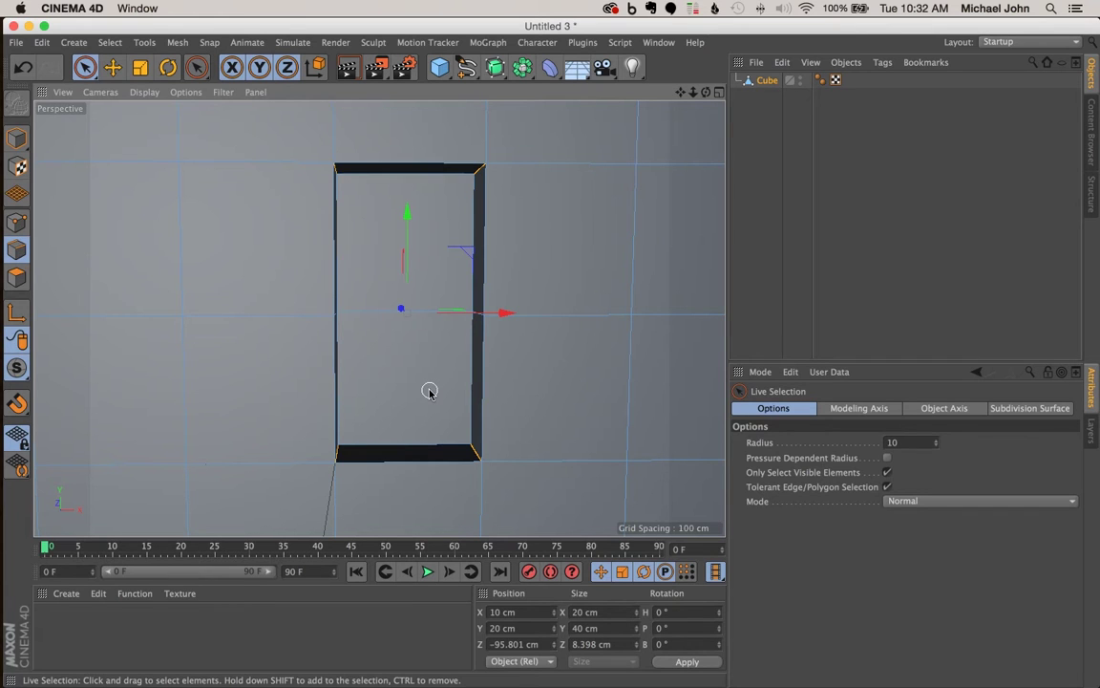
# Check the Chrome reference photo, then adjust the recess's inner corner edge selection
pyautogui.press('super+Tab')
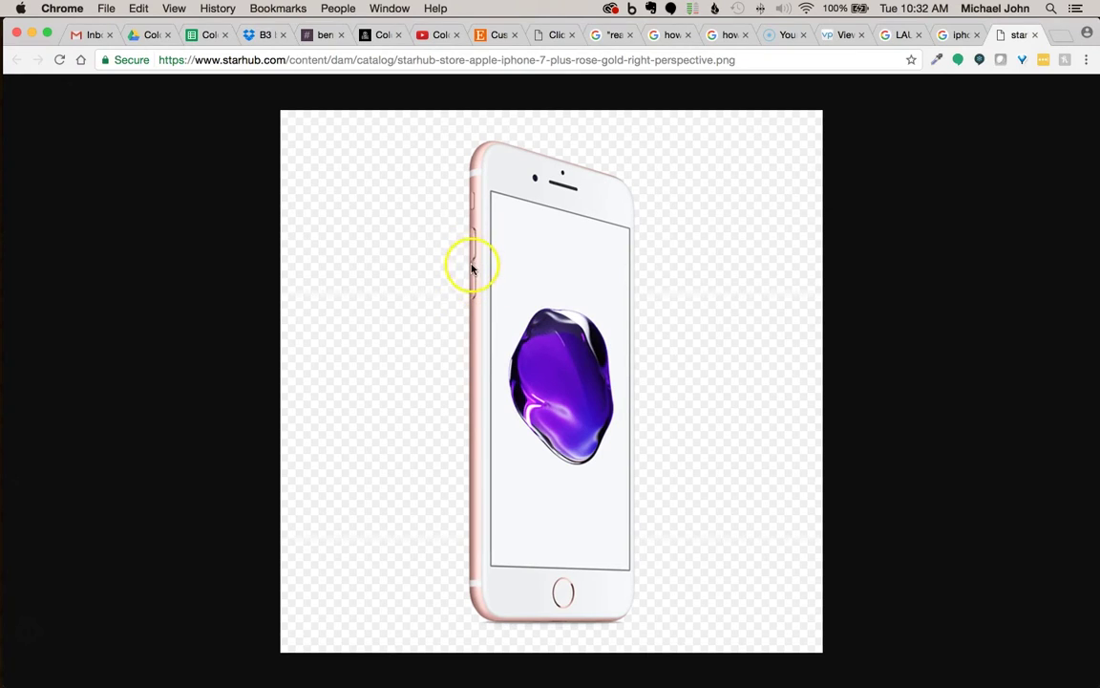
pyautogui.press('super+Tab')
pyautogui.keyDown('alt'); pyautogui.moveTo(413, 348); pyautogui.dragTo(431, 359); pyautogui.keyUp('alt')
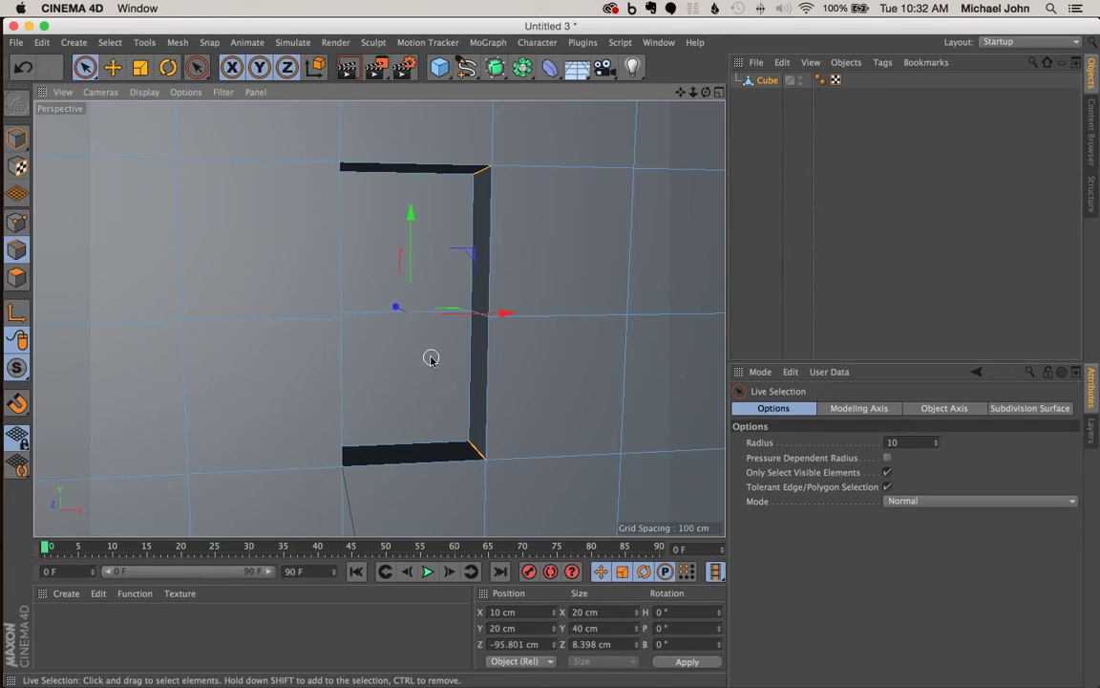
pyautogui.click(468, 443)
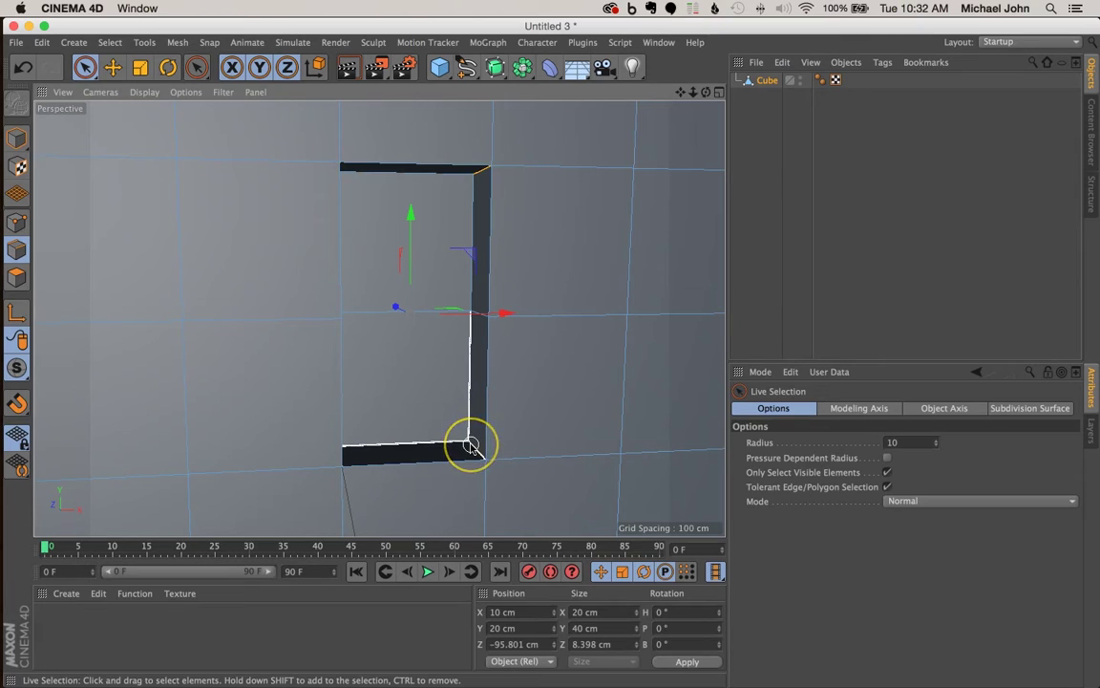
pyautogui.click(382, 344)
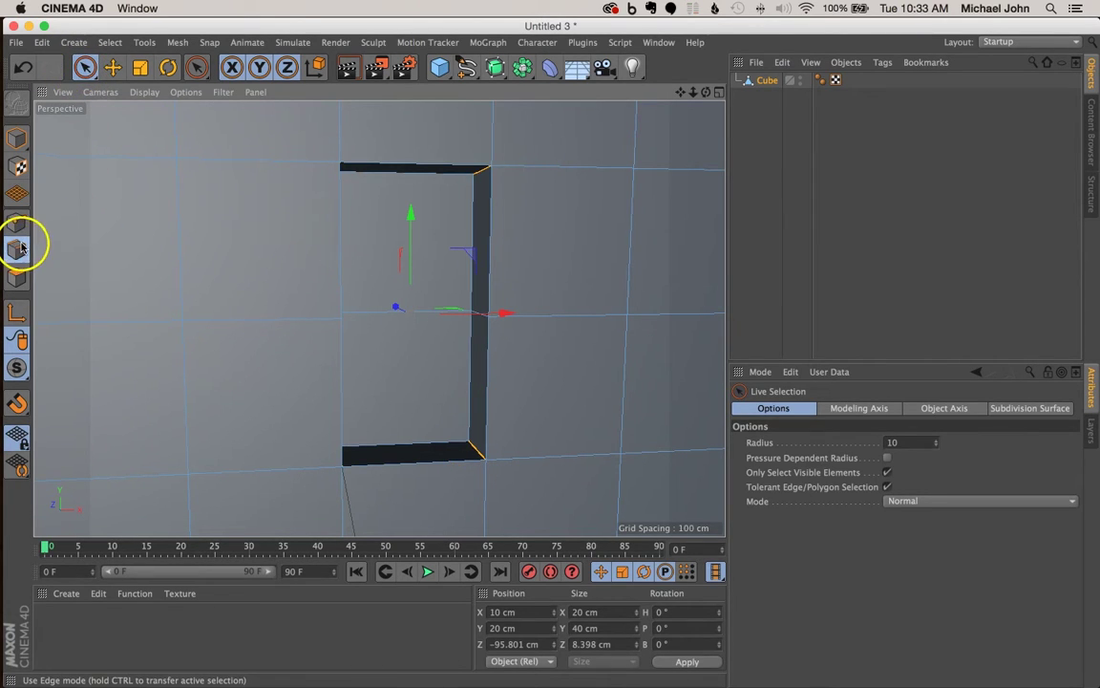
# Bevel the recess corner edges with a 9.9 cm offset and 10 subdivisions
pyautogui.rightClick(475, 446)
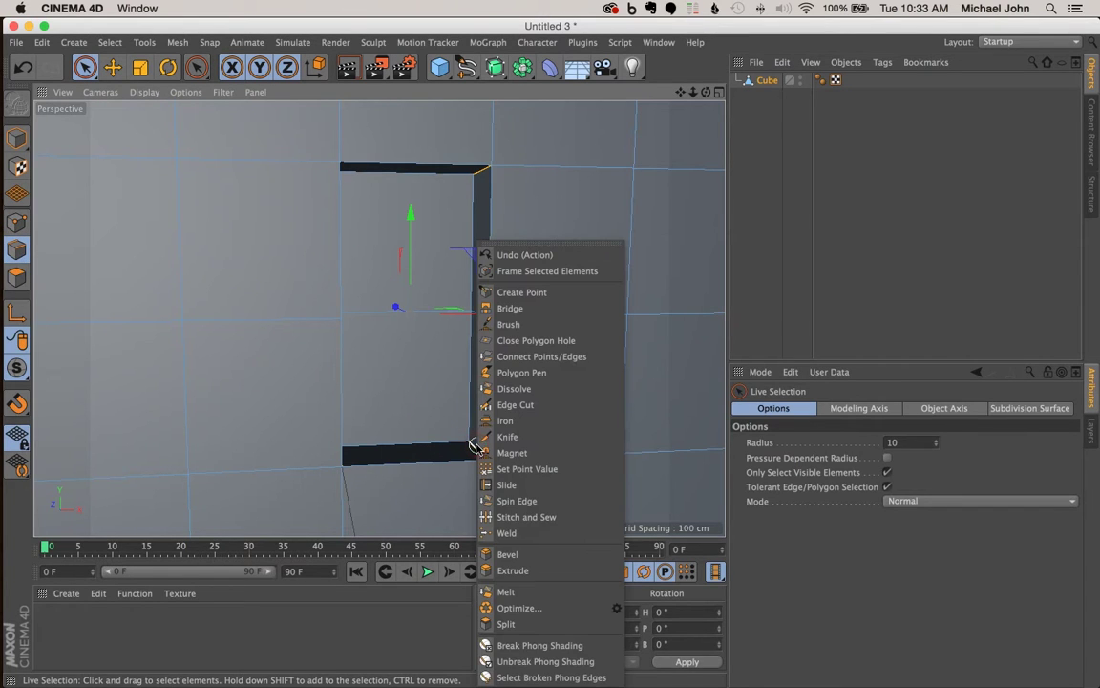
pyautogui.click(546, 554)
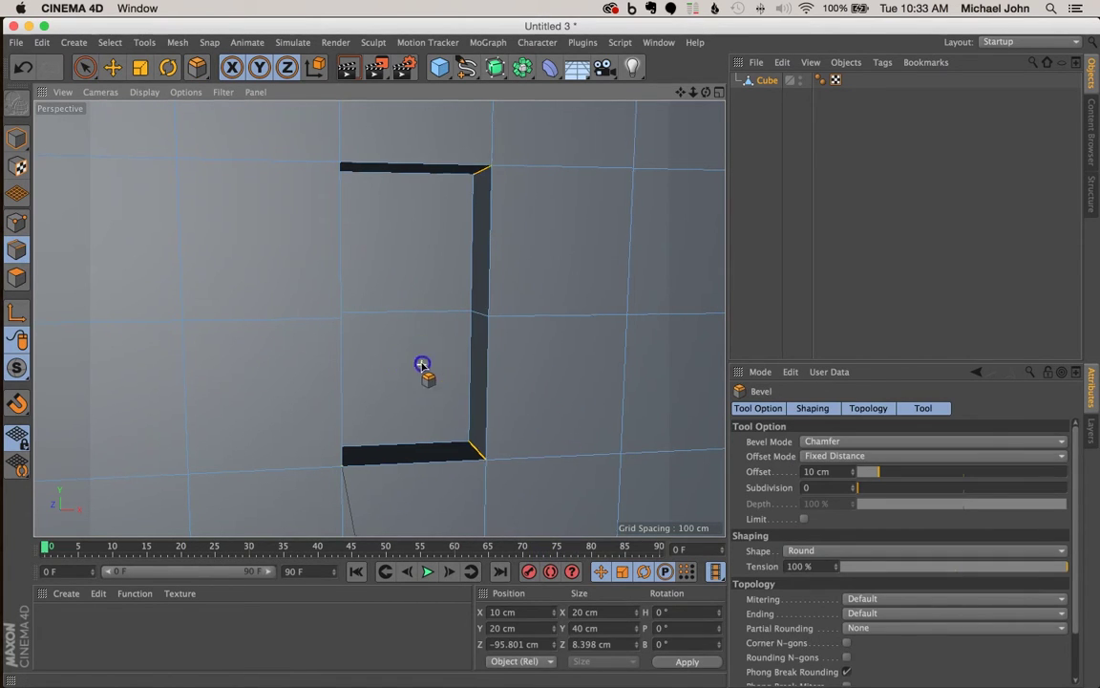
pyautogui.keyDown('alt'); pyautogui.moveTo(422, 364); pyautogui.dragTo(444, 380); pyautogui.keyUp('alt')
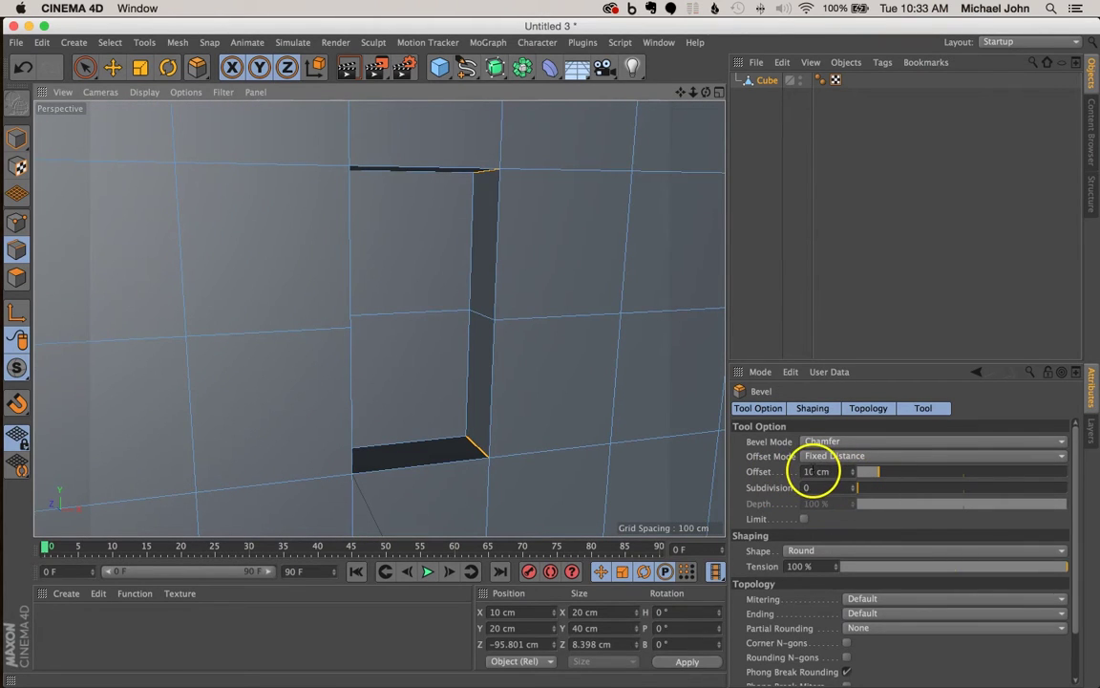
pyautogui.doubleClick(812, 470)
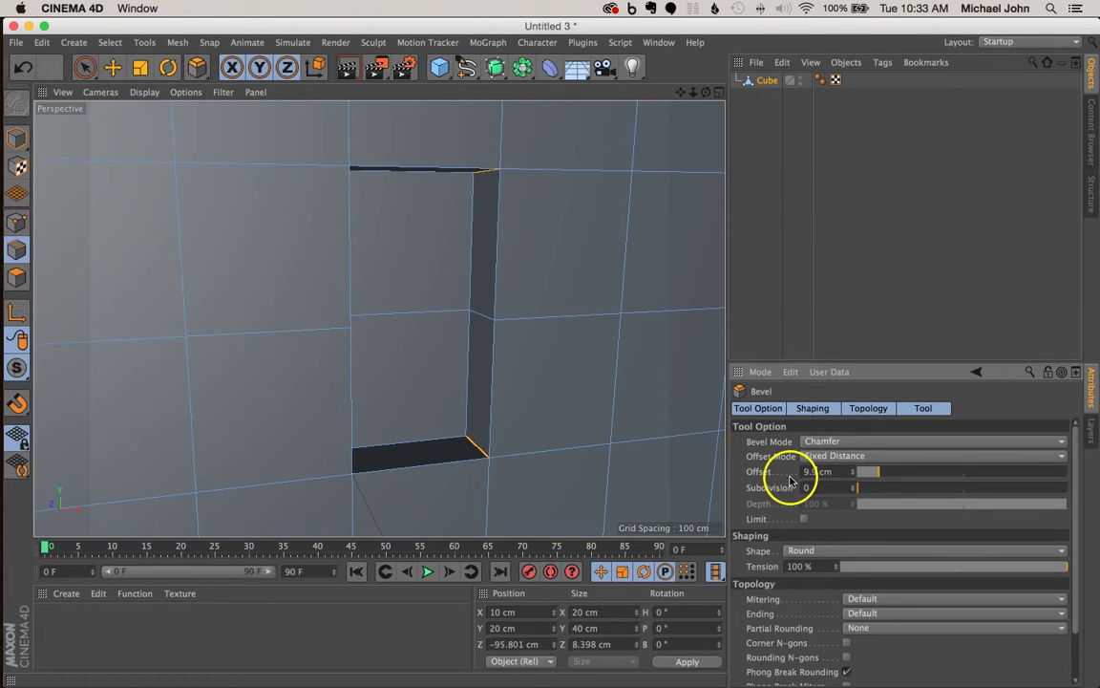
pyautogui.click(820, 488)
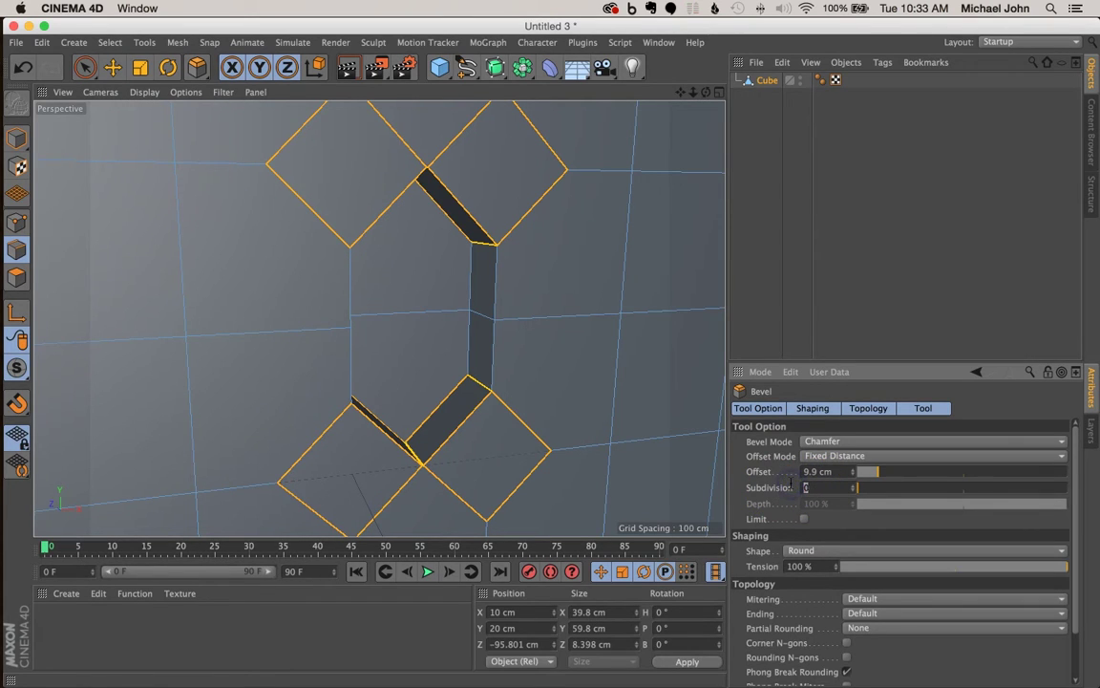
pyautogui.write('10')
pyautogui.press('Return')
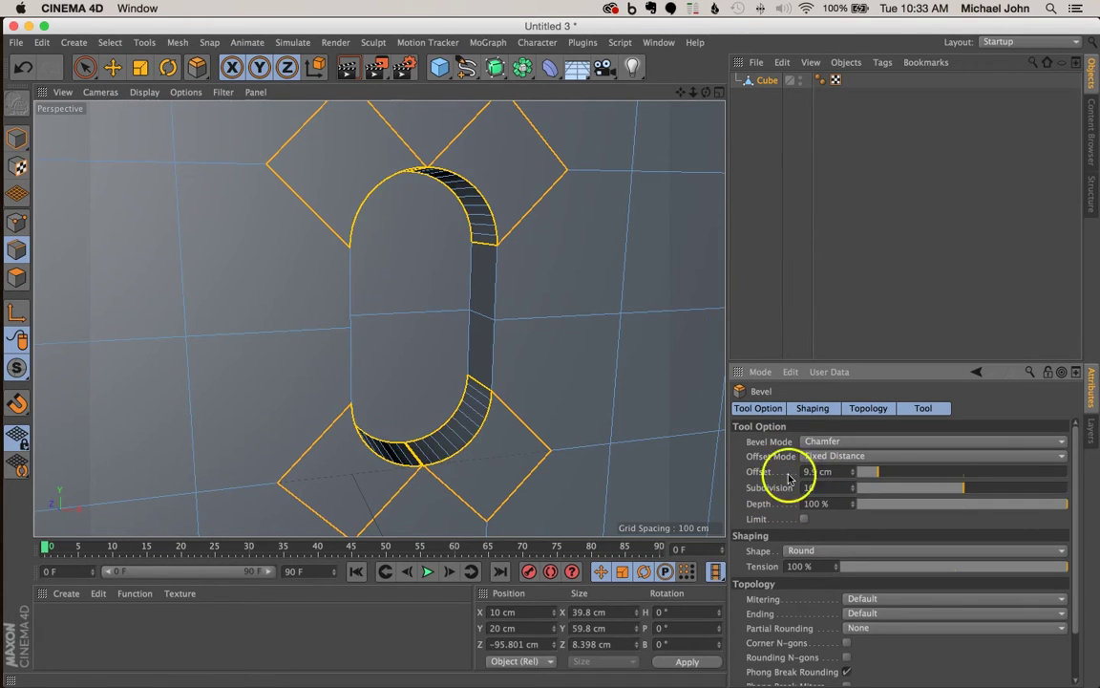
pyautogui.keyDown('alt'); pyautogui.moveTo(441, 279); pyautogui.dragTo(391, 276); pyautogui.keyUp('alt')
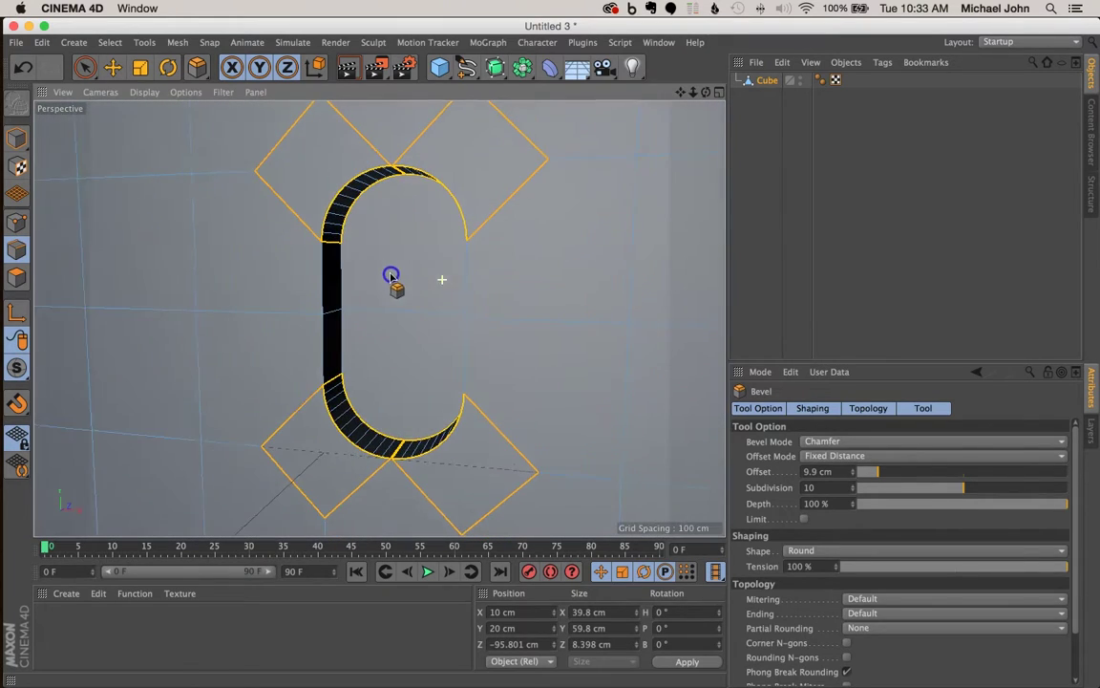
# In Polygon mode, delete the slot's front cap polygon
pyautogui.click(84, 69)
pyautogui.click(84, 69)
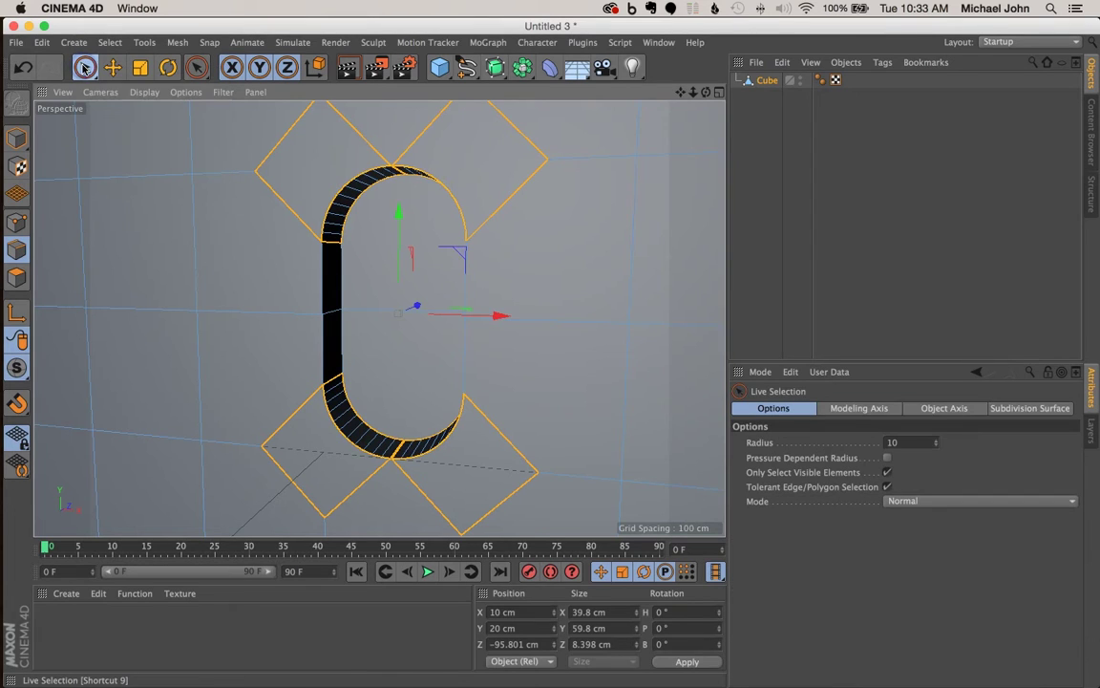
pyautogui.click(16, 277)
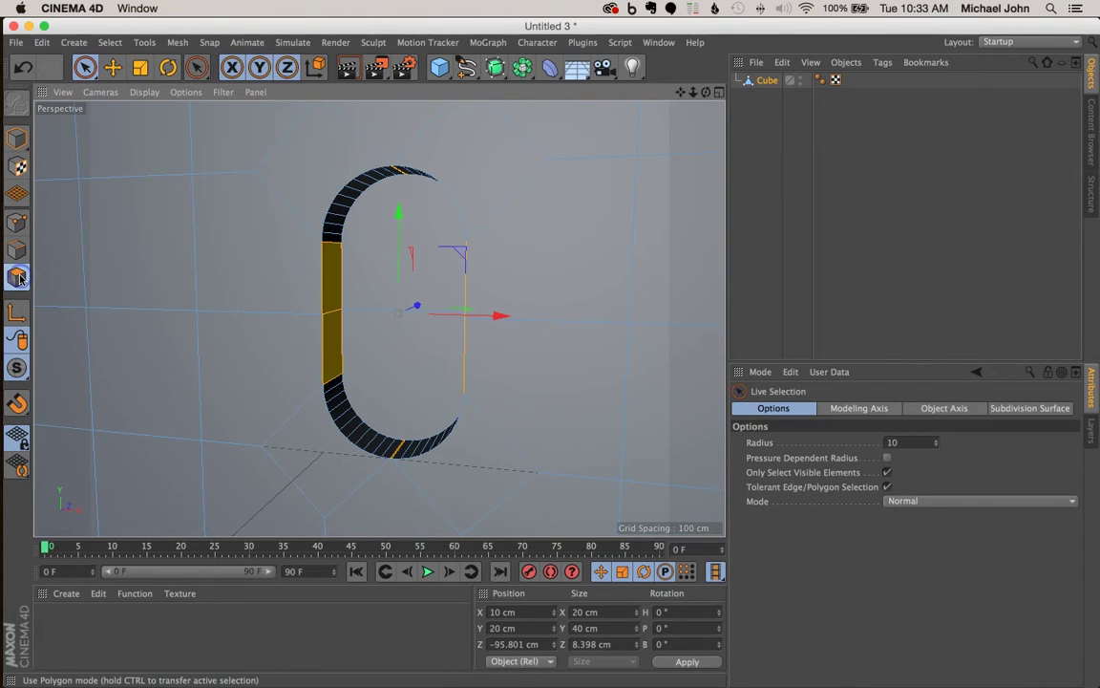
pyautogui.click(380, 341)
pyautogui.press('Delete')
pyautogui.keyDown('alt'); pyautogui.moveTo(380, 341); pyautogui.dragTo(387, 253); pyautogui.keyUp('alt')
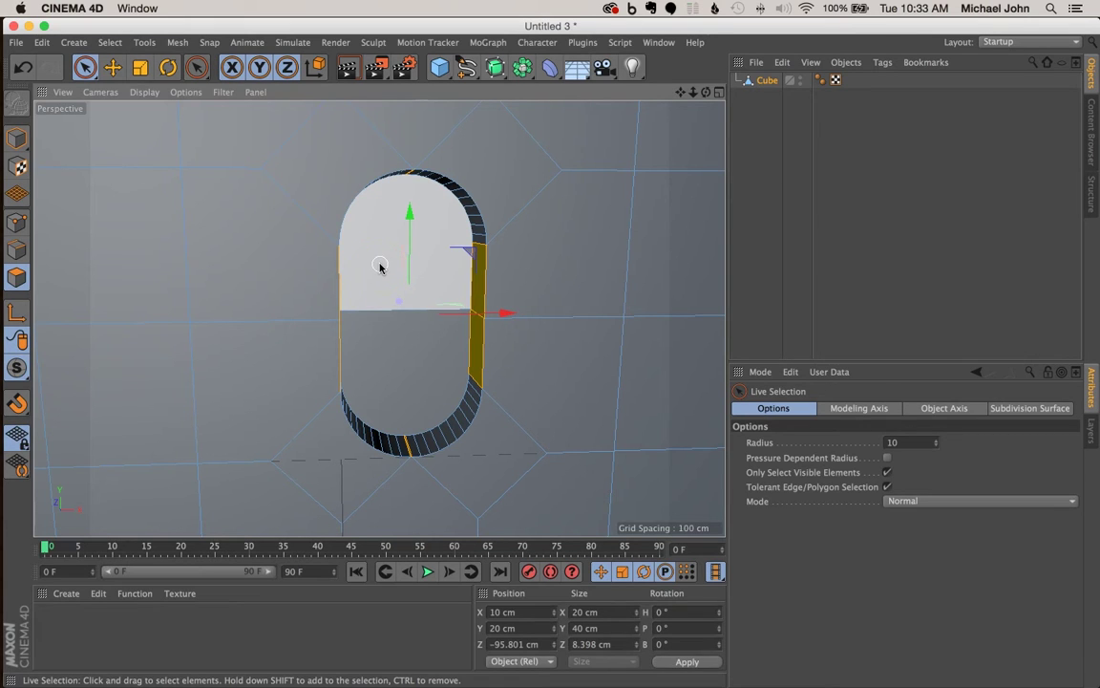
# Select both front capsule polygons and inset them 0.9 cm with Extrude Inner
pyautogui.moveTo(378, 267)
pyautogui.mouseDown()
pyautogui.moveTo(376, 342)
pyautogui.moveTo(437, 337)
pyautogui.moveTo(460, 351)
pyautogui.moveTo(443, 350)
pyautogui.mouseUp()
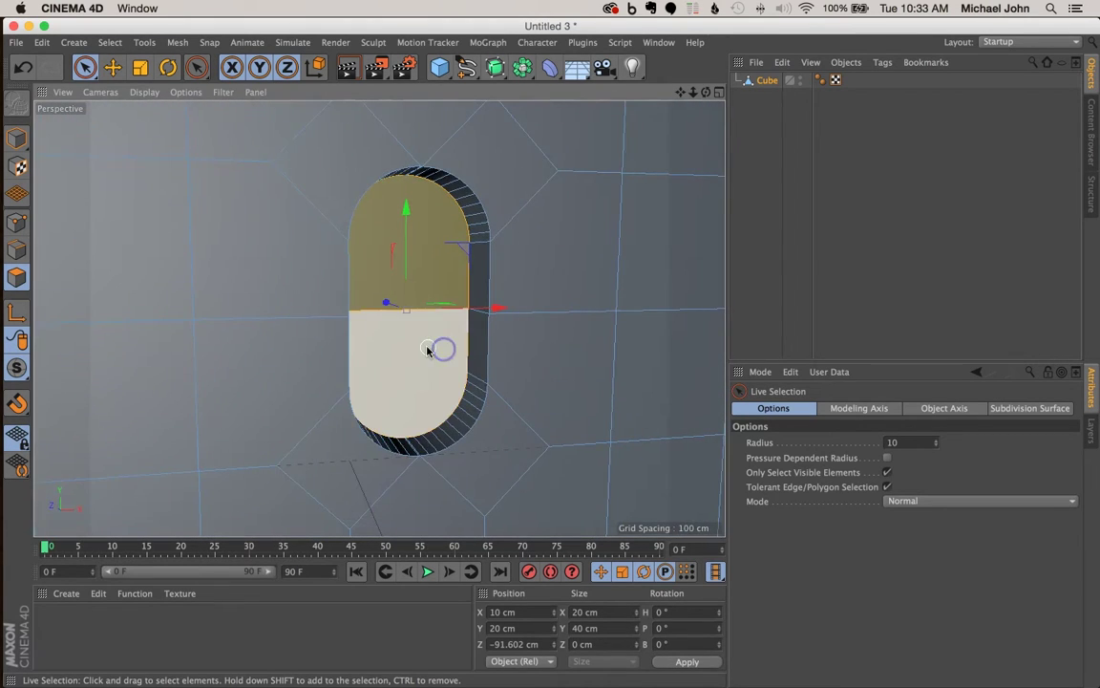
pyautogui.rightClick(422, 343)
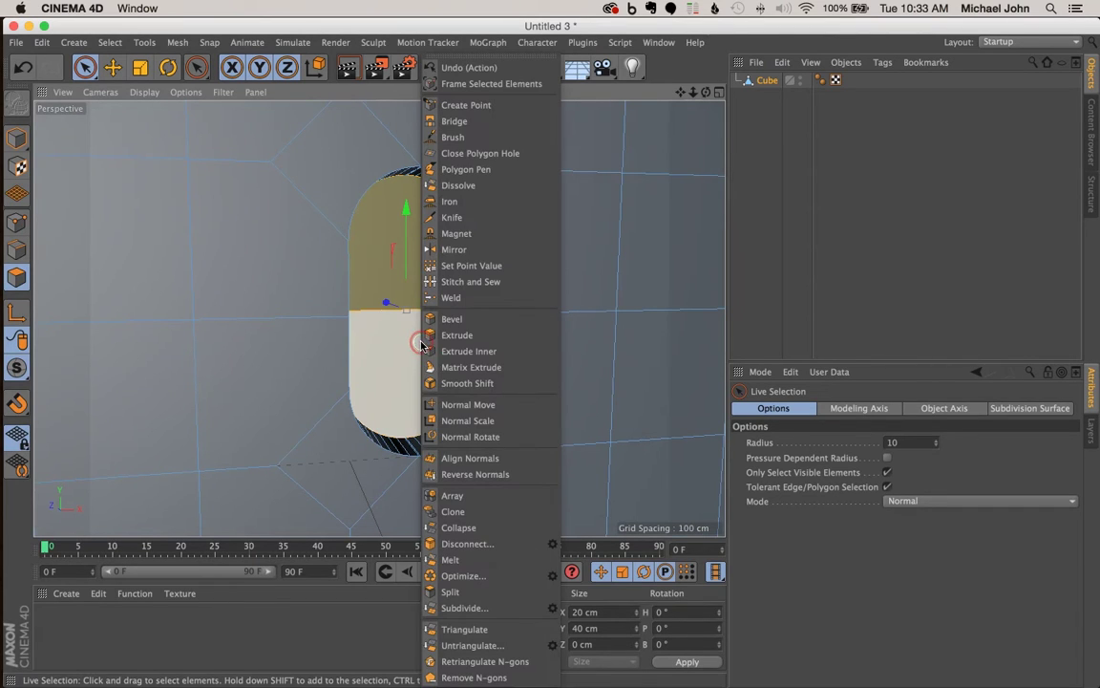
pyautogui.click(484, 351)
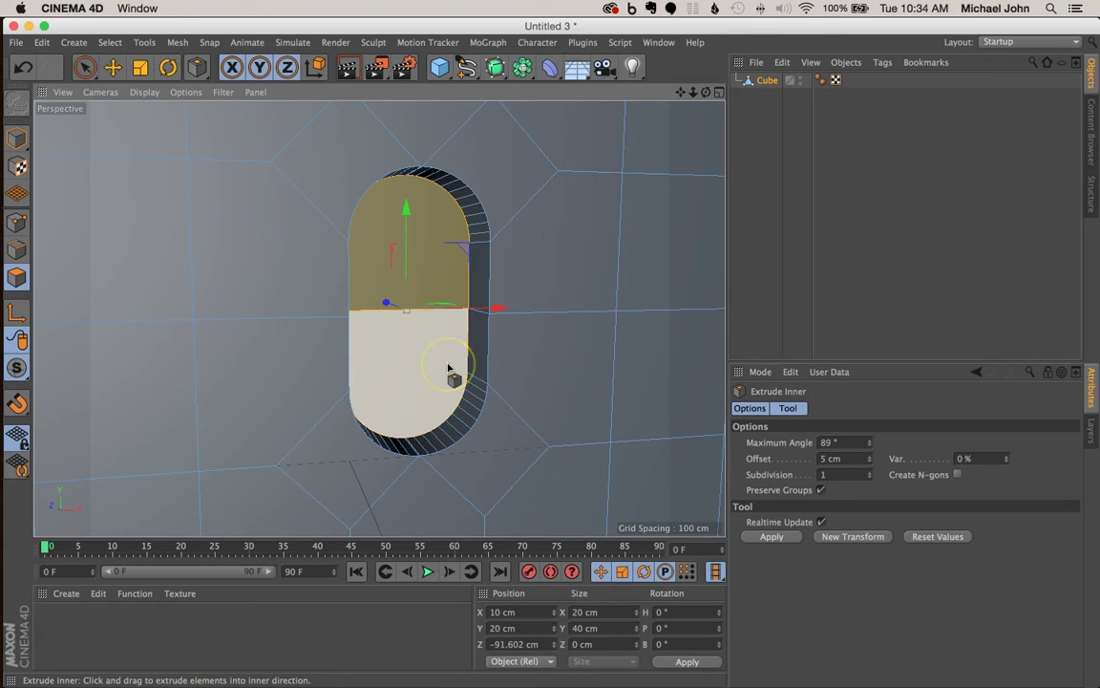
pyautogui.moveTo(448, 365); pyautogui.dragTo(551, 355)
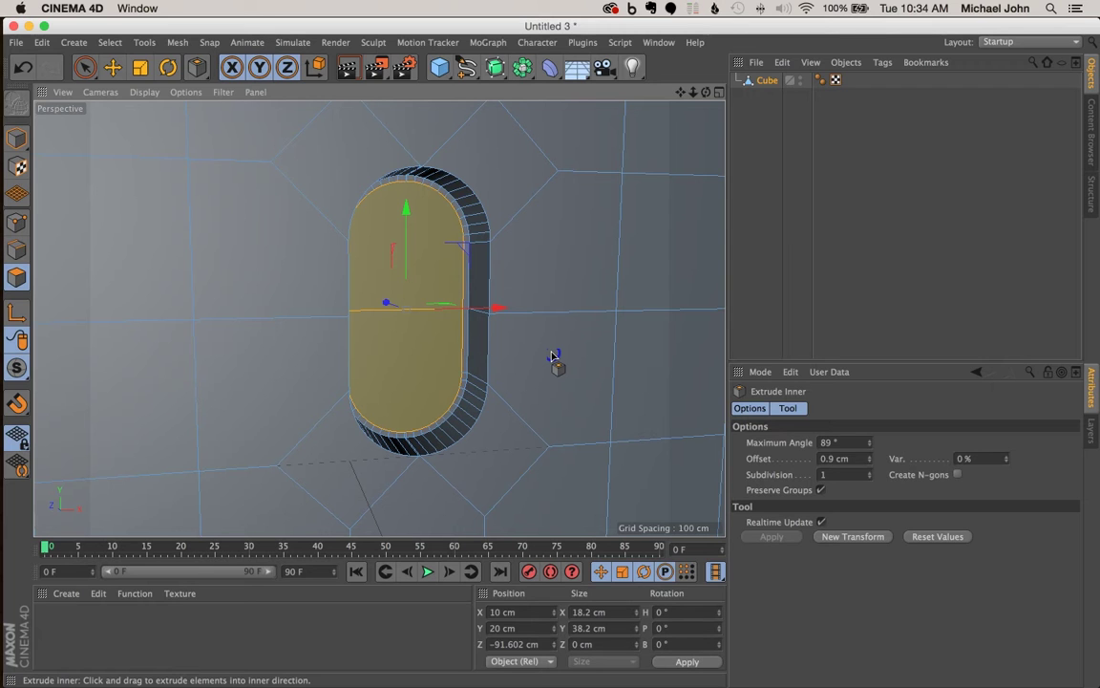
pyautogui.moveTo(449, 374)
pyautogui.keyDown('alt'); pyautogui.mouseDown()
pyautogui.moveTo(363, 361)
pyautogui.moveTo(455, 364)
pyautogui.mouseUp(); pyautogui.keyUp('alt')
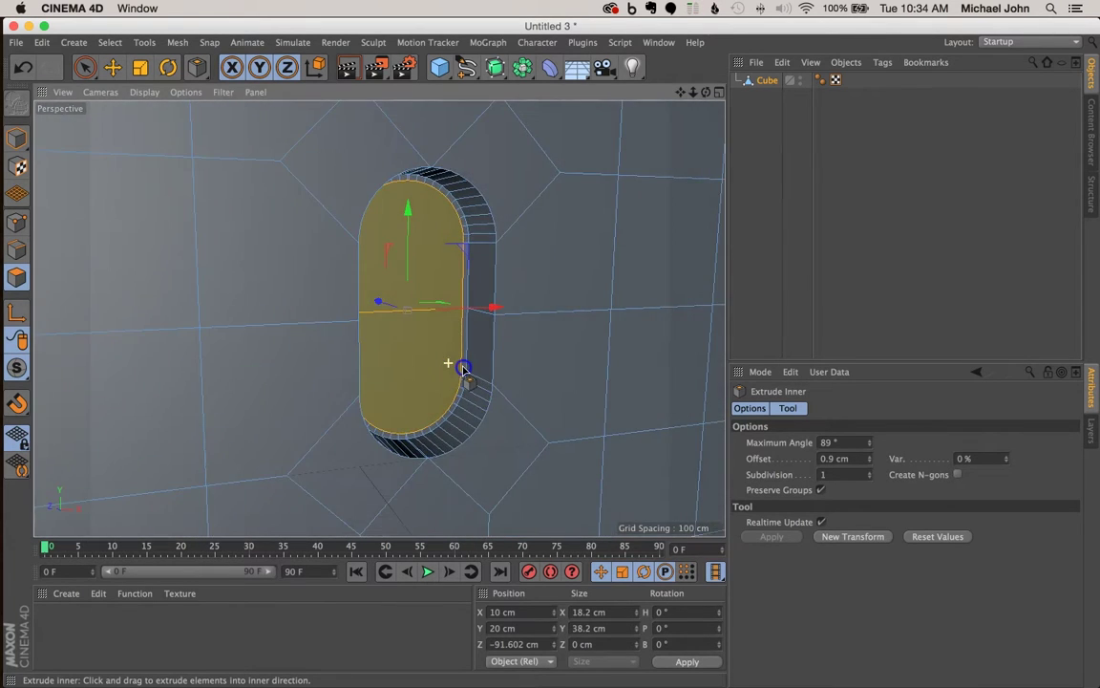
pyautogui.rightClick(425, 364)
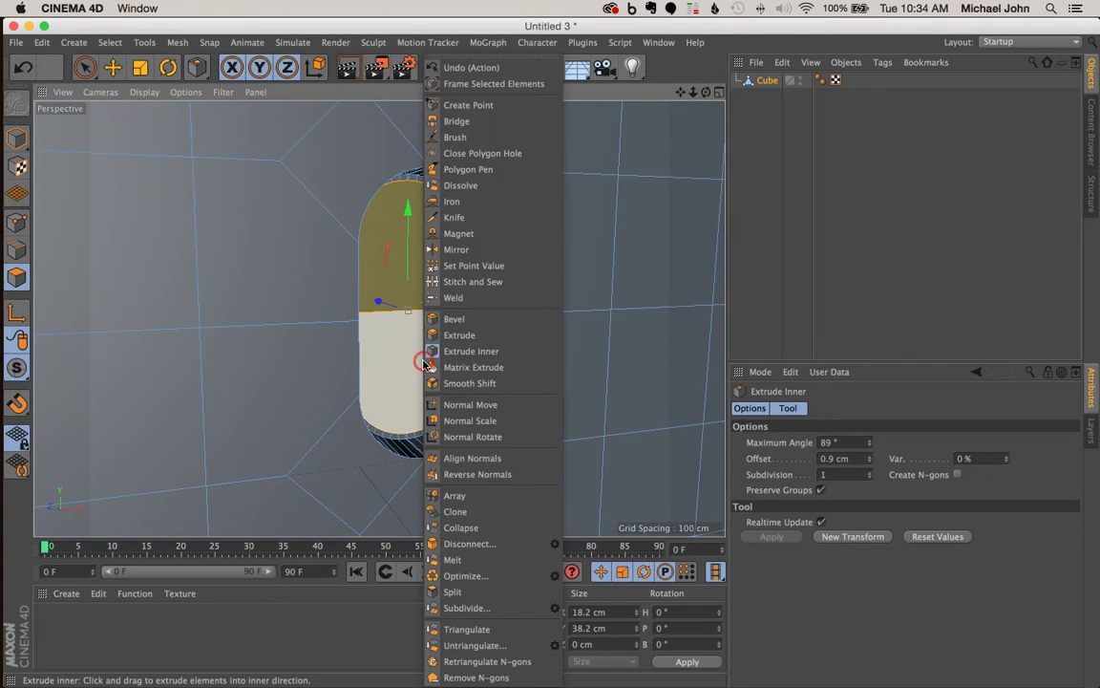
# Extrude the inset capsule face outward 13.407 cm, then return to Live Selection in Edge mode
pyautogui.click(474, 335)
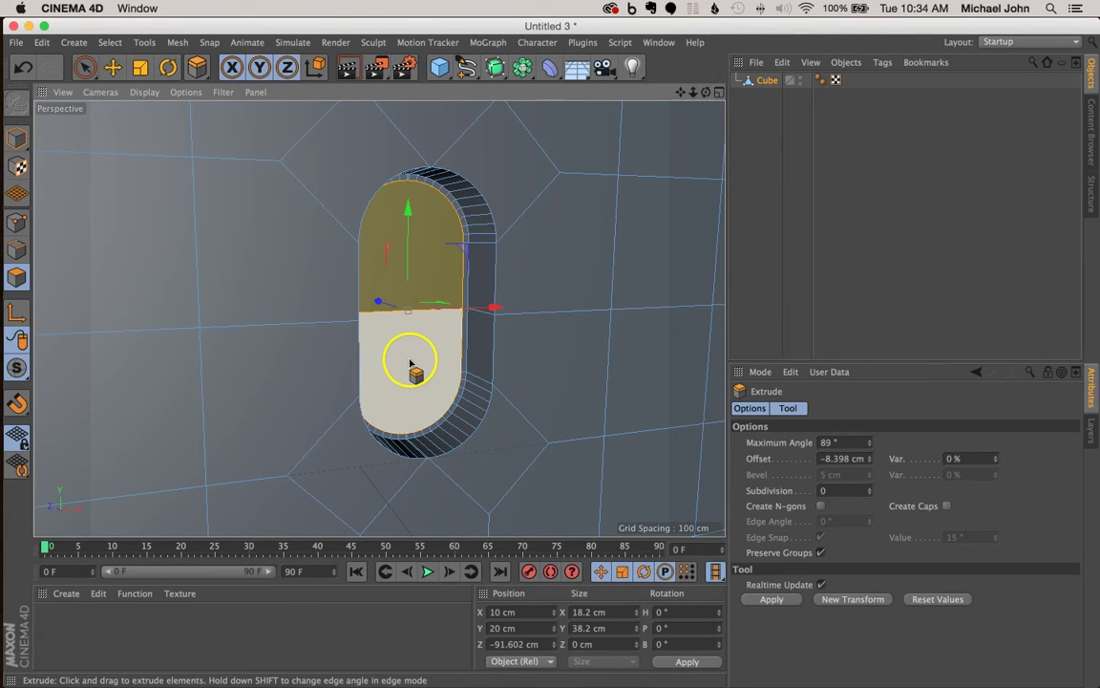
pyautogui.moveTo(553, 354); pyautogui.dragTo(552, 354)
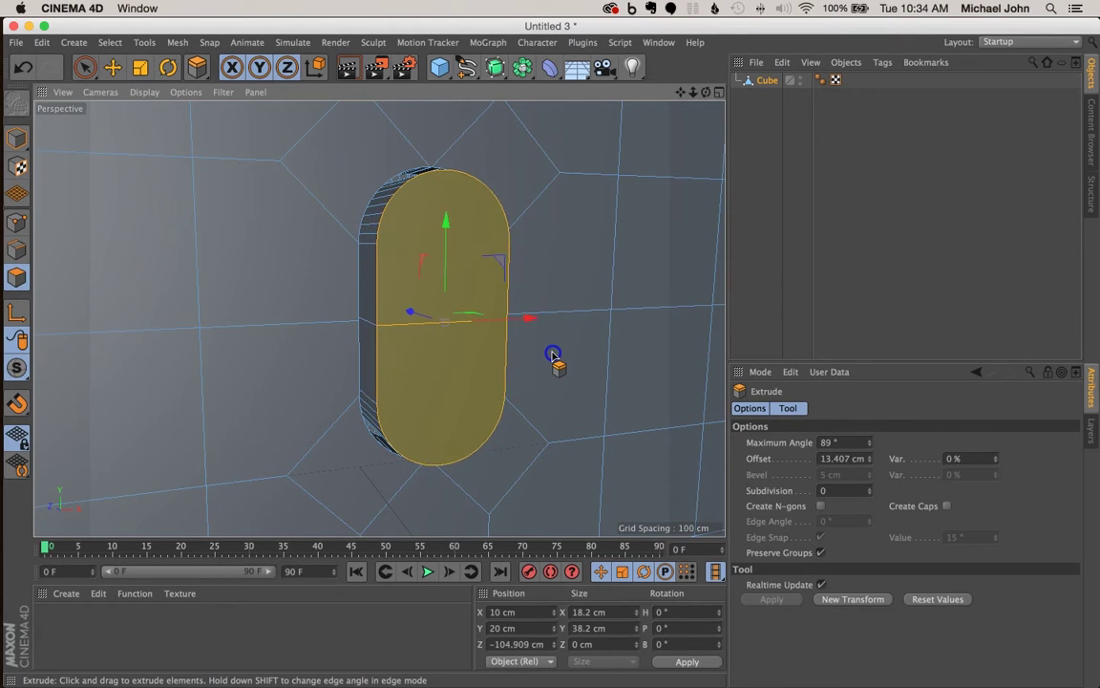
pyautogui.keyDown('alt'); pyautogui.moveTo(398, 368); pyautogui.dragTo(179, 371); pyautogui.keyUp('alt')
pyautogui.click(519, 375)
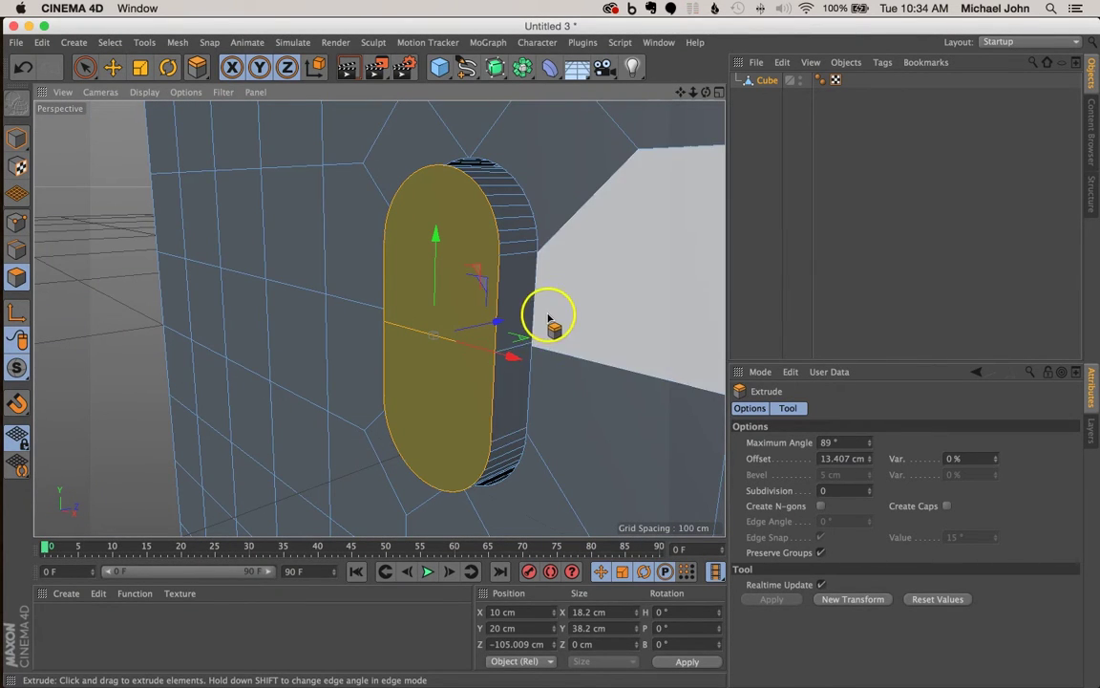
pyautogui.click(85, 69)
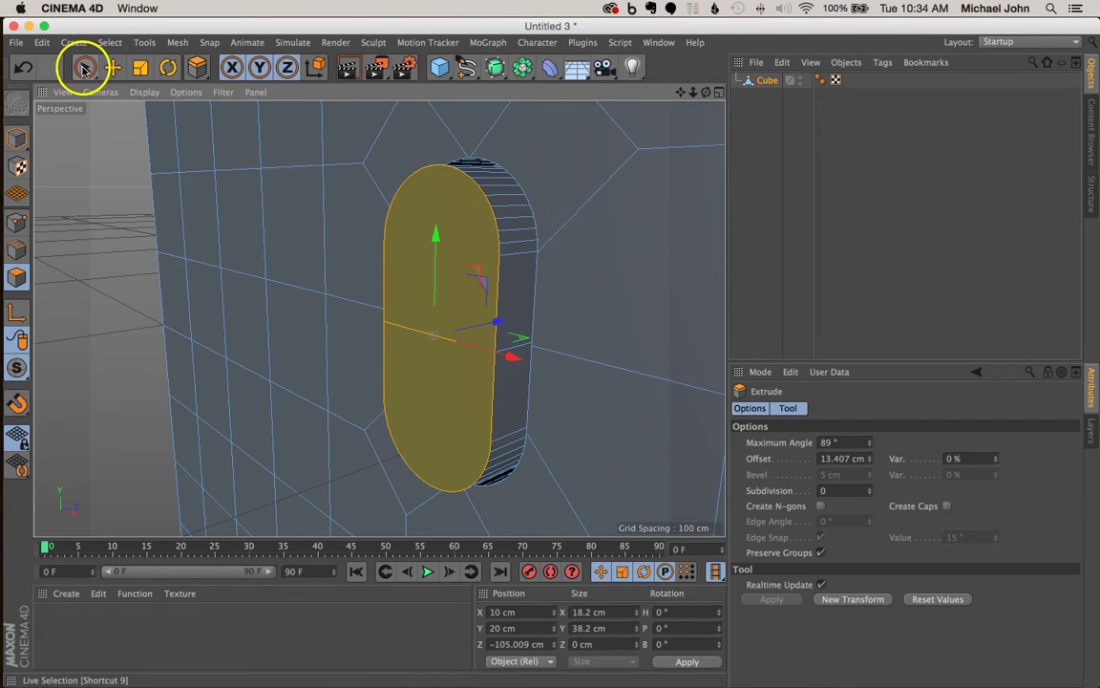
pyautogui.click(17, 248)
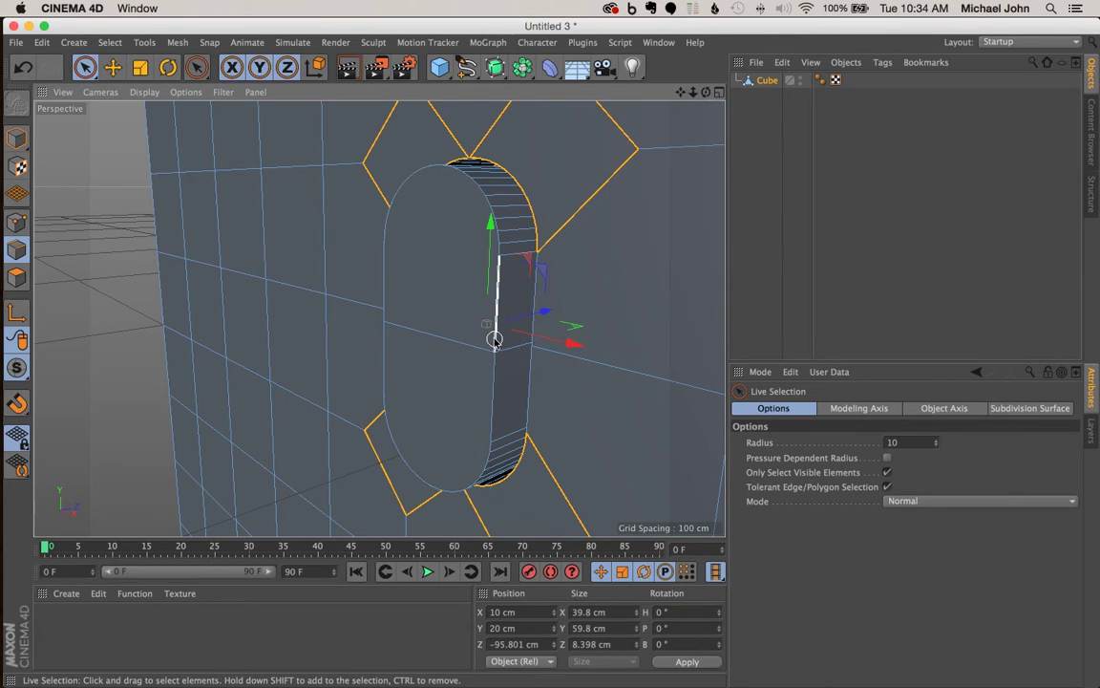
# Loop-select the edge loop around the capsule button's outline
pyautogui.press('u')
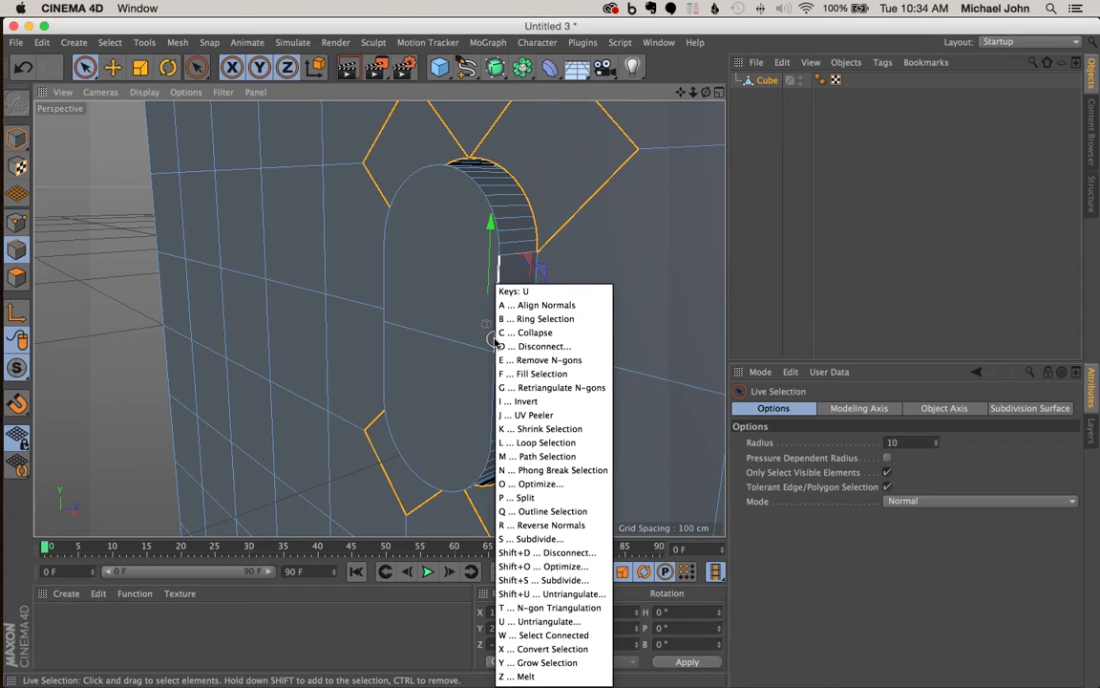
pyautogui.press('l')
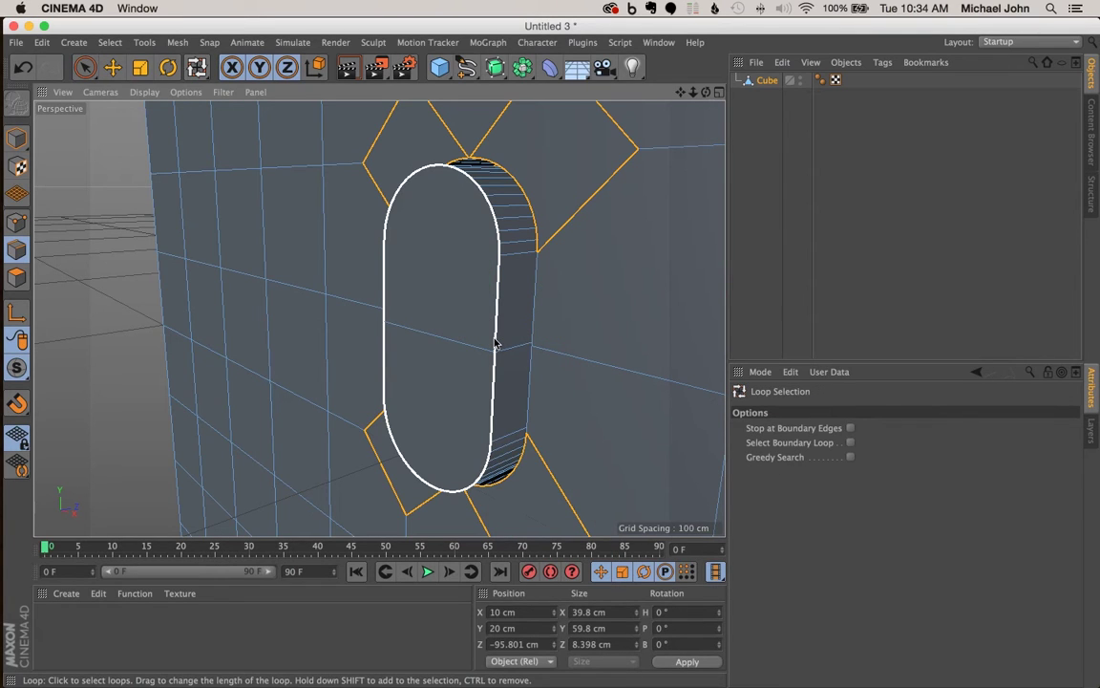
pyautogui.click(495, 322)
pyautogui.click(497, 315)
pyautogui.click(496, 321)
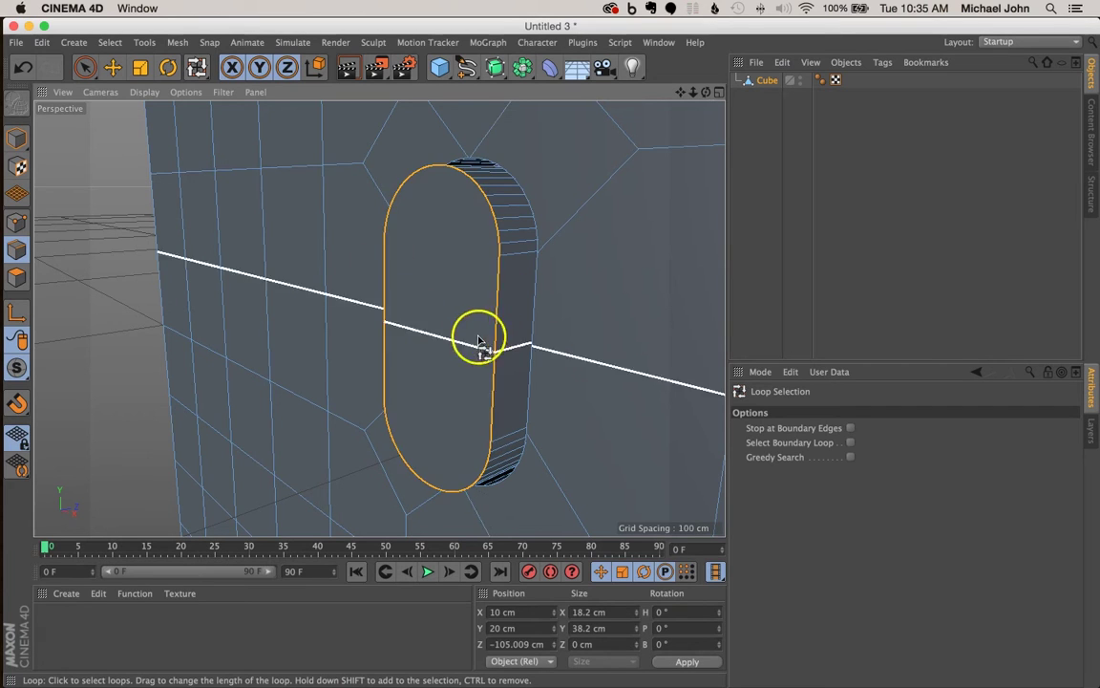
# Bevel the capsule loop with a 1 cm offset and 10 subdivisions
pyautogui.rightClick(495, 303)
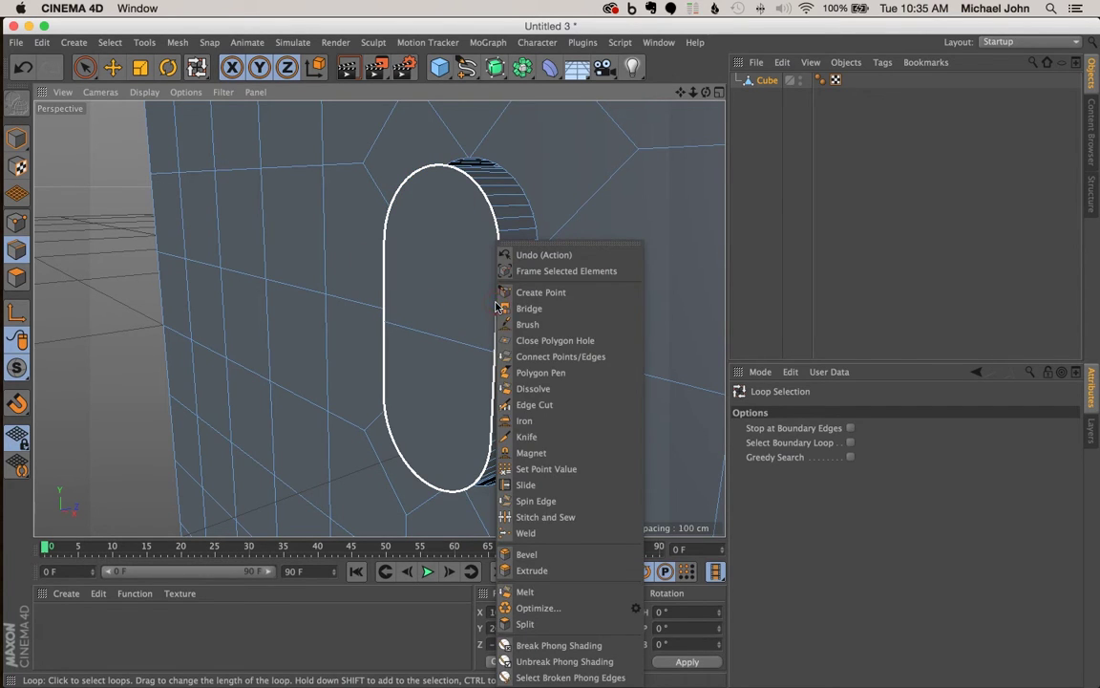
pyautogui.click(545, 553)
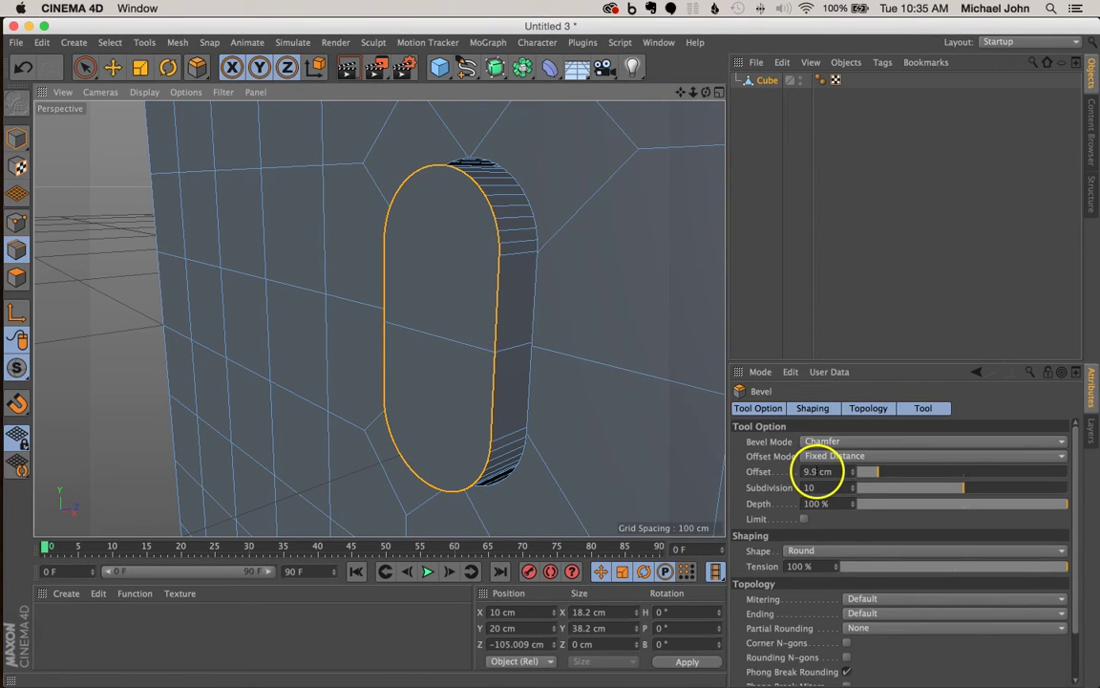
pyautogui.click(808, 471)
pyautogui.write('2.5')
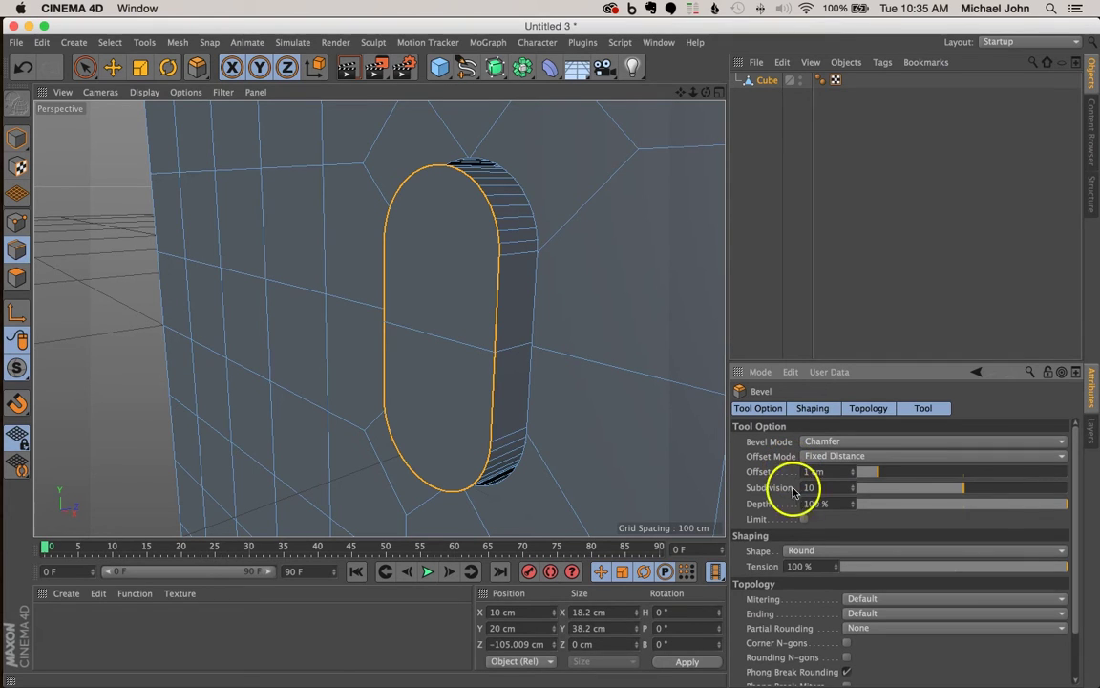
pyautogui.click(833, 487)
pyautogui.write('10')
pyautogui.press('Return')
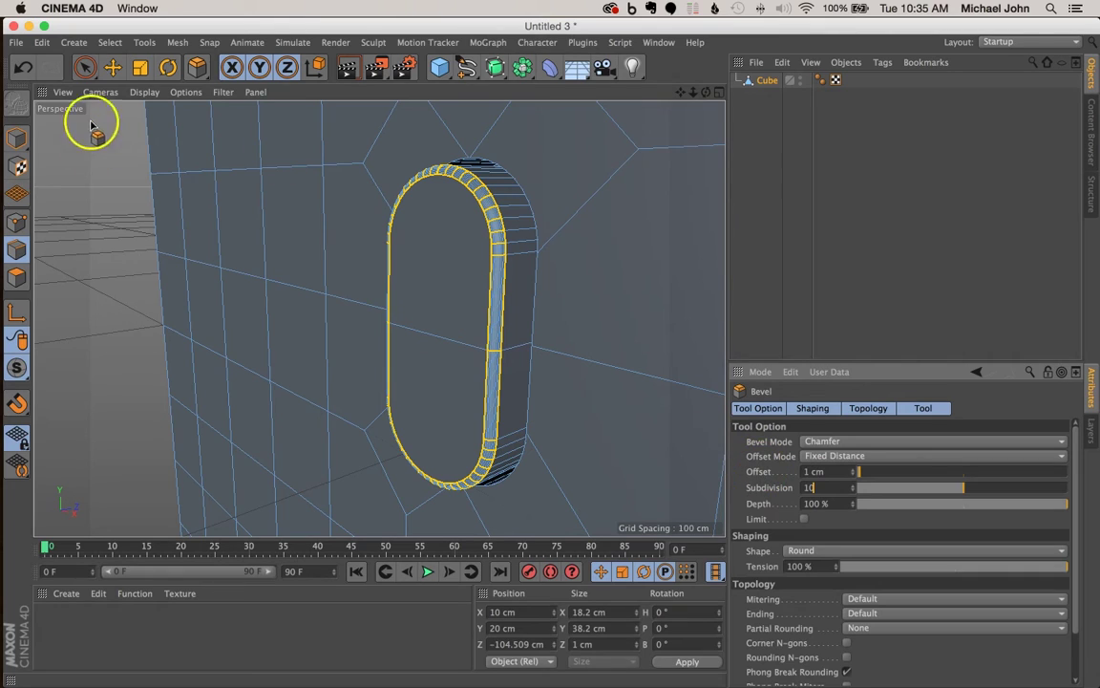
pyautogui.click(85, 69)
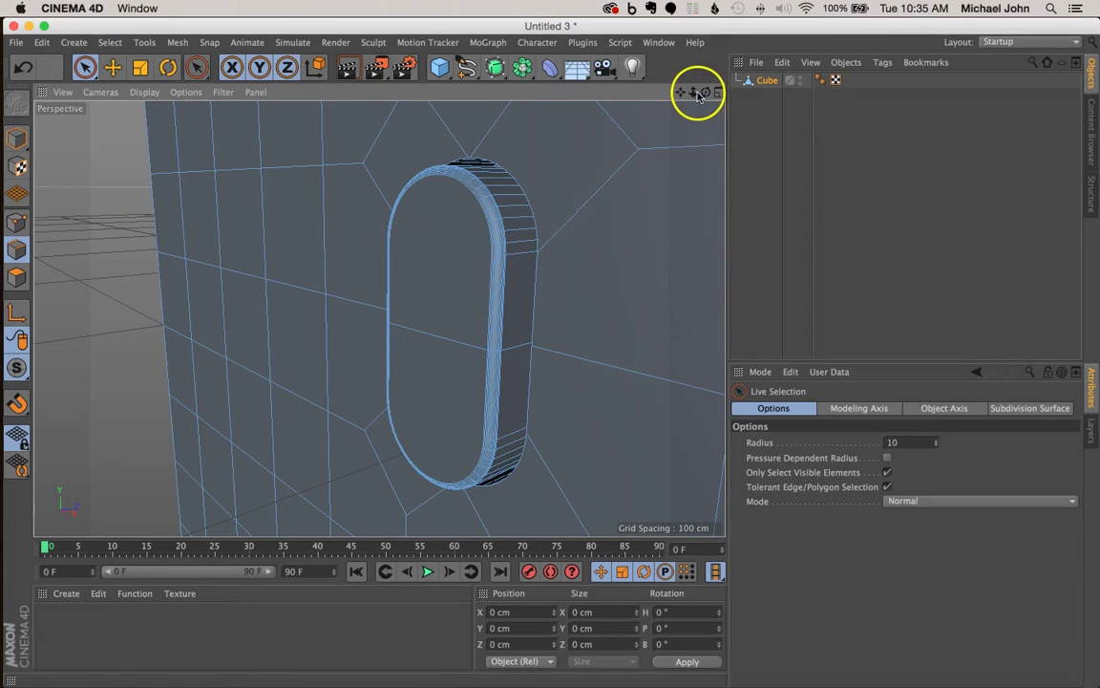
pyautogui.moveTo(695, 92); pyautogui.dragTo(551, 354)
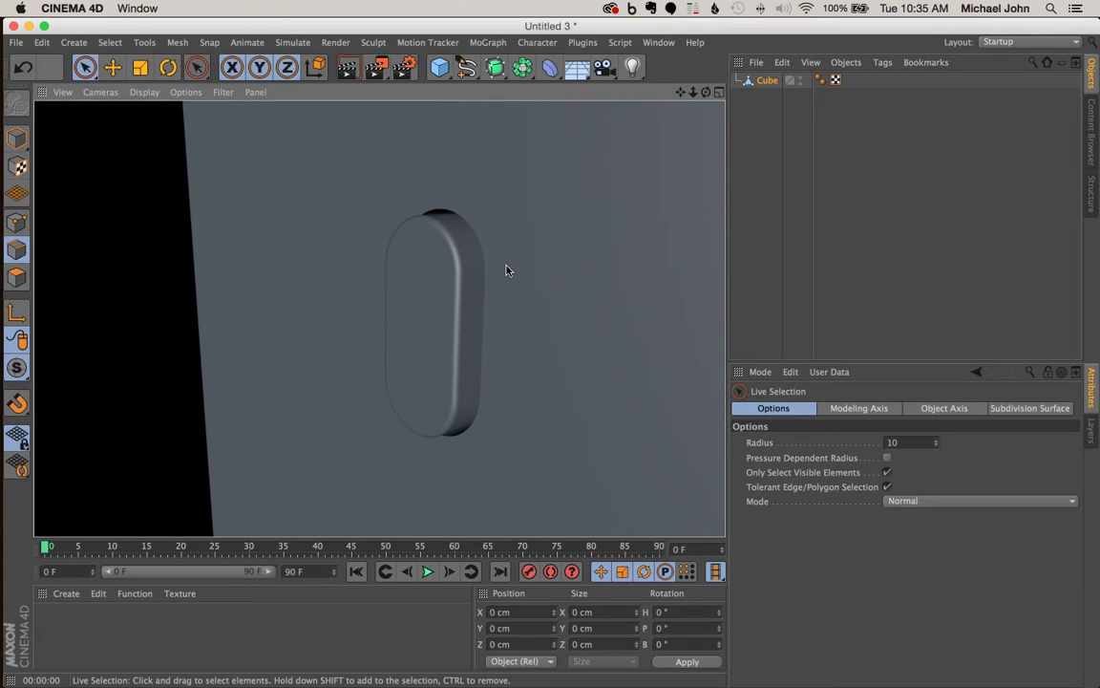
pyautogui.moveTo(468, 366); pyautogui.dragTo(487, 303)
pyautogui.moveTo(545, 149)
pyautogui.mouseDown()
pyautogui.moveTo(607, 167)
pyautogui.moveTo(644, 159)
pyautogui.mouseUp()
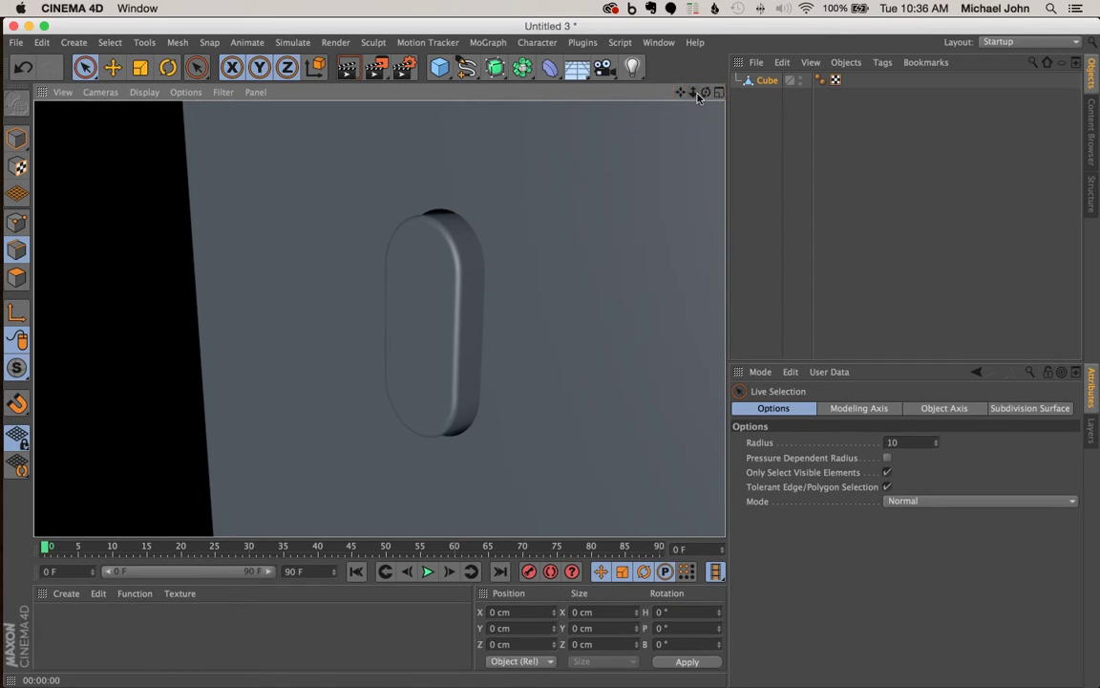
pyautogui.keyDown('alt'); pyautogui.moveTo(548, 354); pyautogui.dragTo(564, 350, button='right'); pyautogui.keyUp('alt')
pyautogui.keyDown('alt'); pyautogui.moveTo(436, 298); pyautogui.dragTo(547, 327); pyautogui.keyUp('alt')
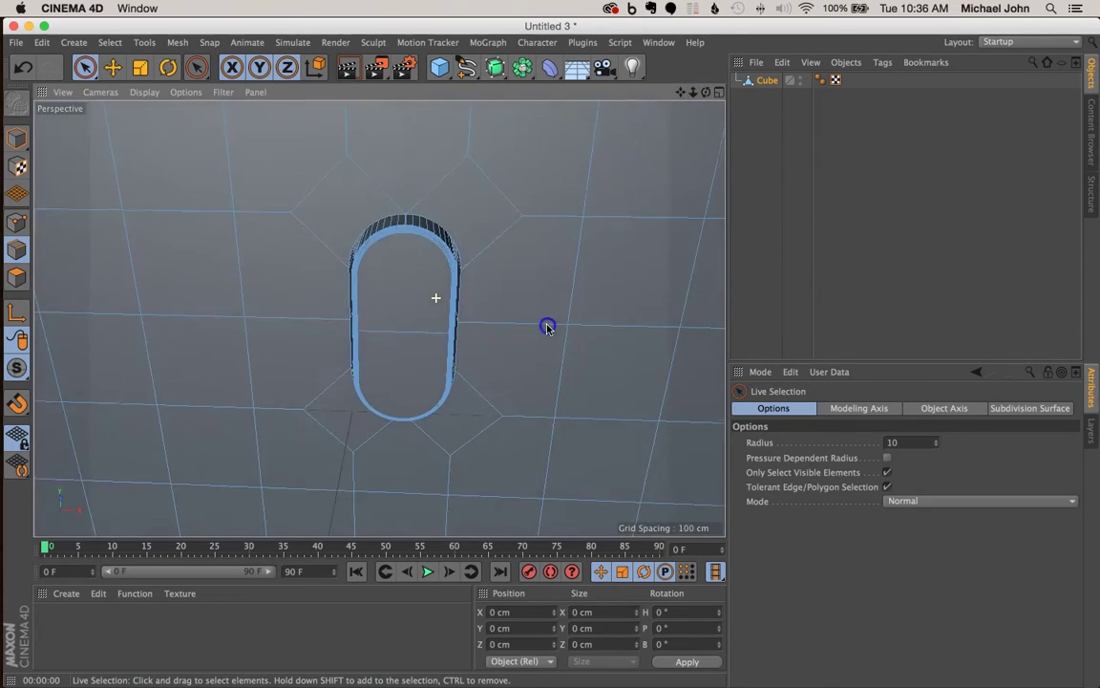
pyautogui.scroll(-10, 457, 232)
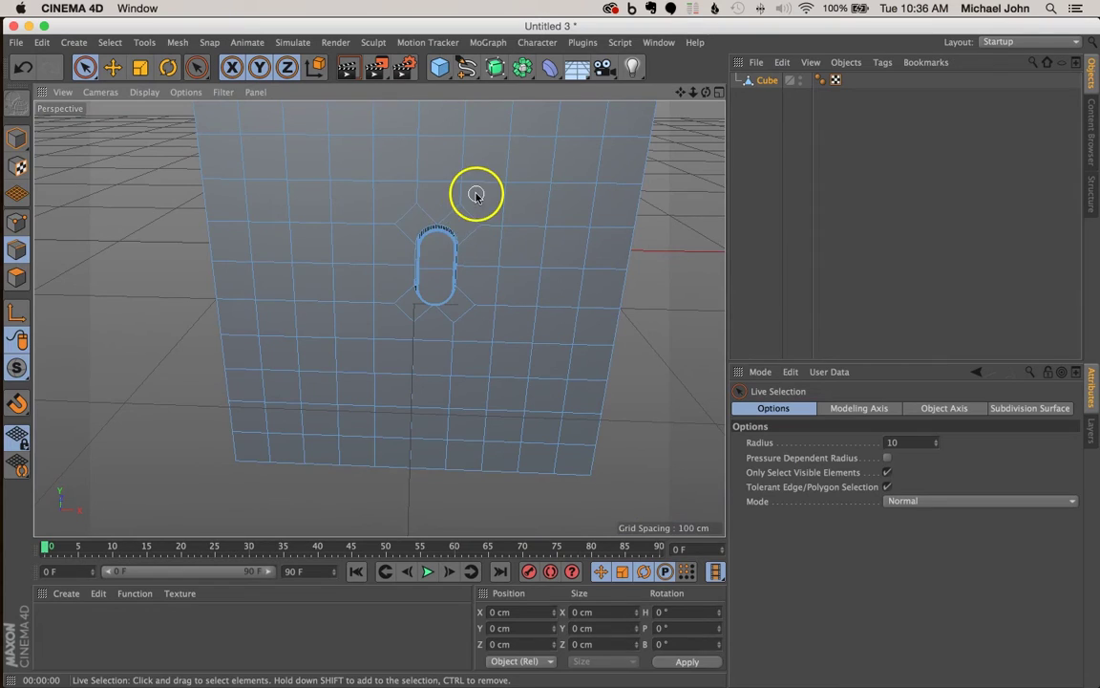
pyautogui.scroll(6, 442, 211)
pyautogui.scroll(-4, 442, 211)
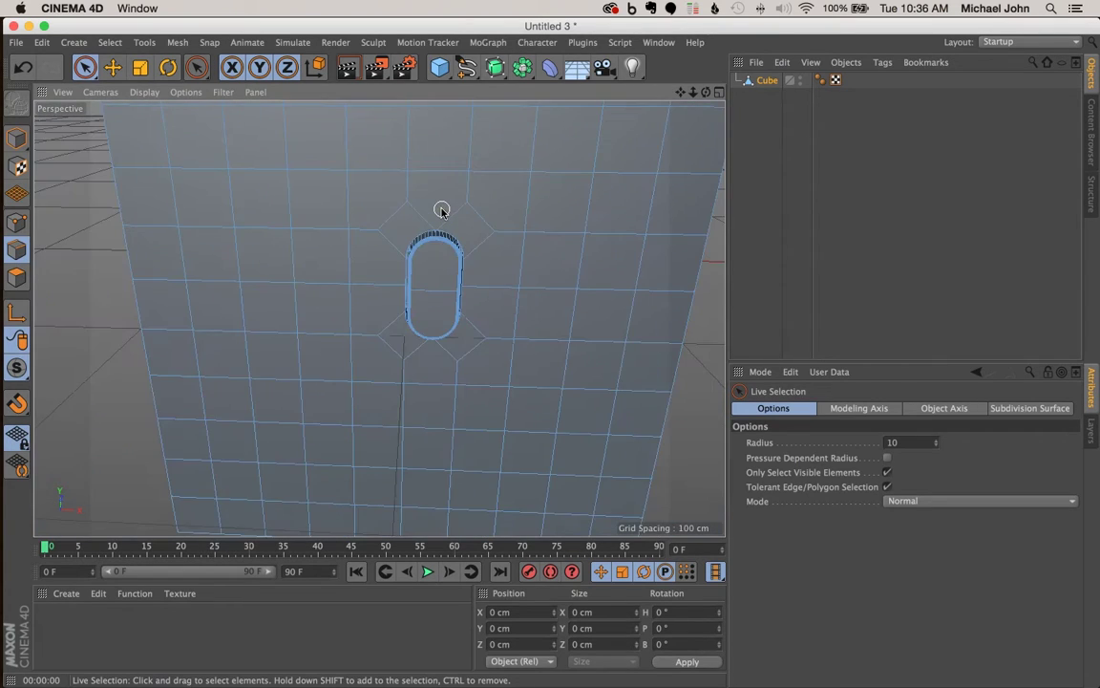
pyautogui.scroll(5, 443, 211)
pyautogui.scroll(-8, 447, 233)
pyautogui.moveTo(442, 314)
pyautogui.keyDown('alt'); pyautogui.mouseDown()
pyautogui.moveTo(596, 245)
pyautogui.moveTo(438, 238)
pyautogui.moveTo(300, 322)
pyautogui.moveTo(455, 344)
pyautogui.moveTo(508, 368)
pyautogui.moveTo(555, 312)
pyautogui.moveTo(443, 322)
pyautogui.mouseUp(); pyautogui.keyUp('alt')
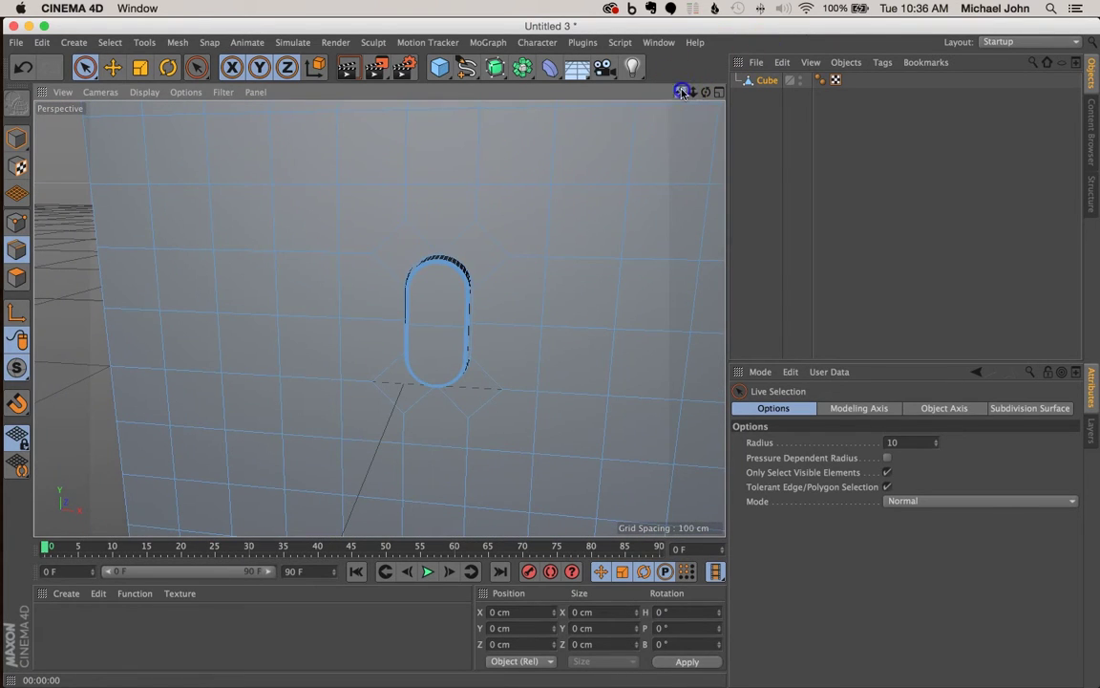
pyautogui.moveTo(682, 91); pyautogui.dragTo(806, 93)
pyautogui.press('super+Tab')
pyautogui.press('super+Tab')
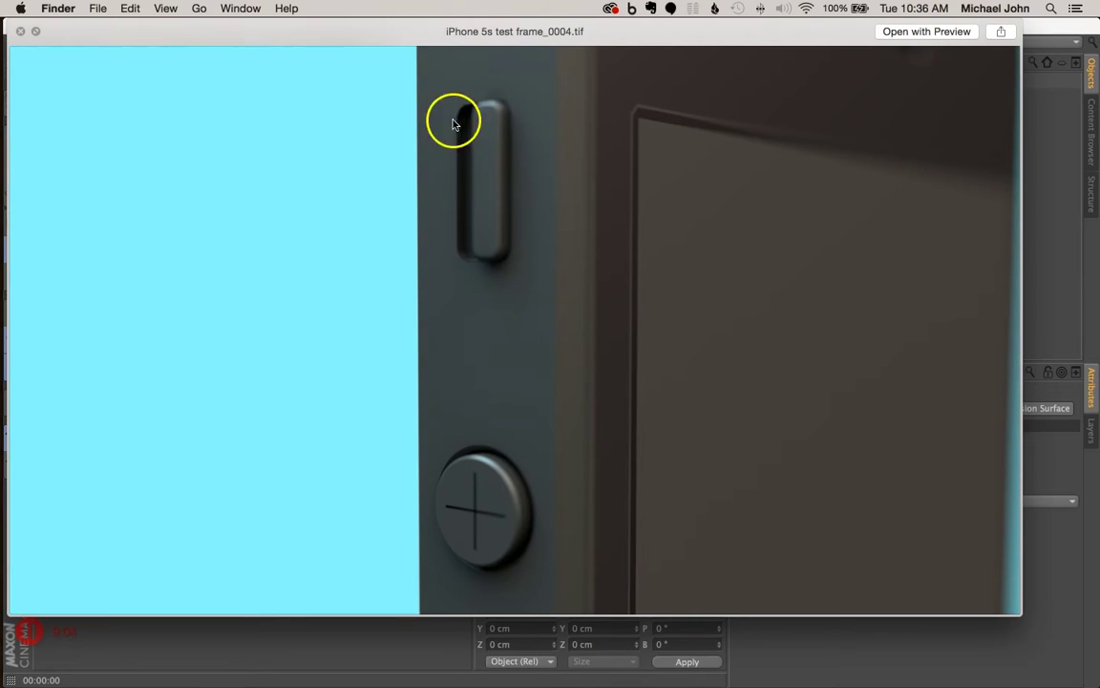
pyautogui.press('super+Tab')
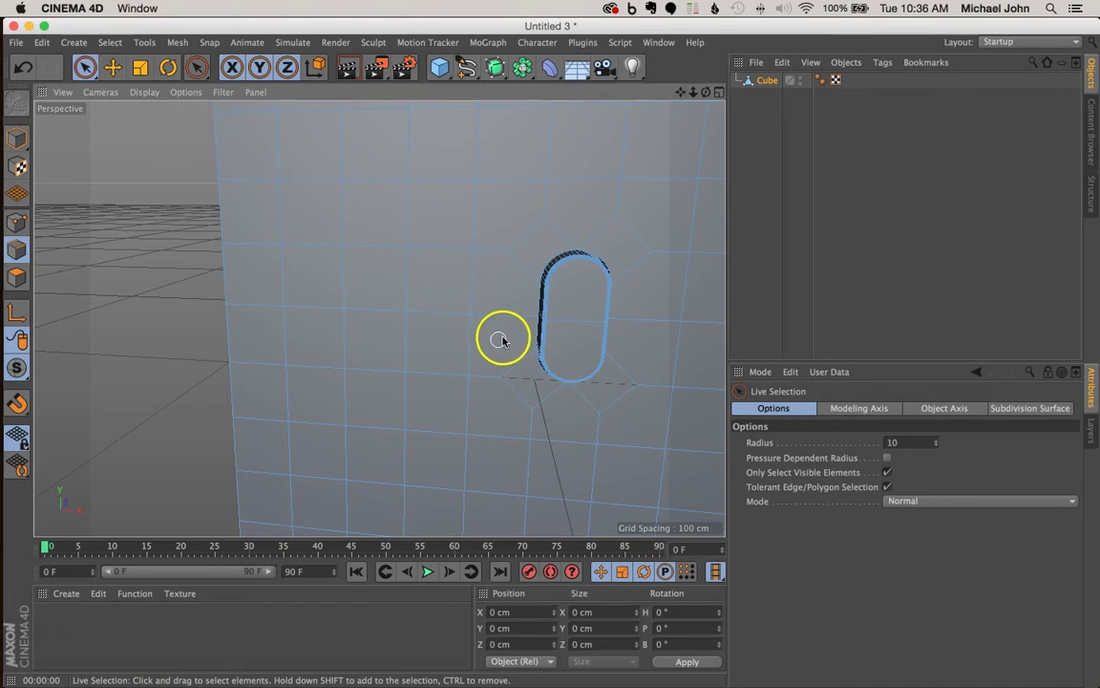
pyautogui.keyDown('alt'); pyautogui.moveTo(458, 313); pyautogui.dragTo(459, 346); pyautogui.keyUp('alt')
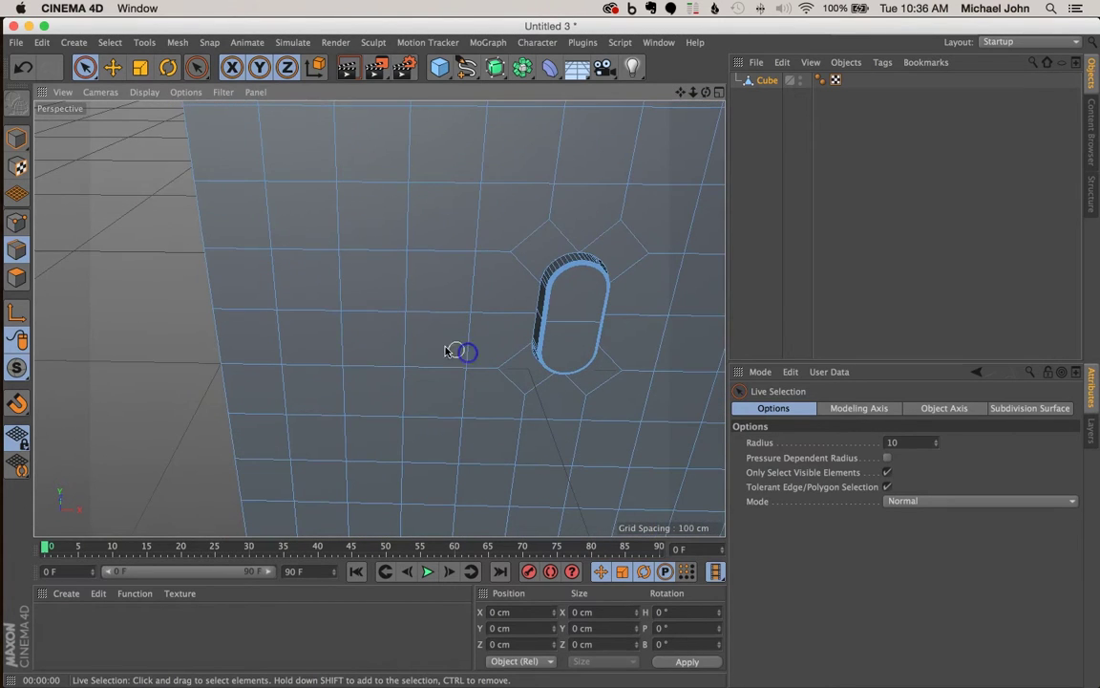
pyautogui.scroll(5, 405, 321)
pyautogui.keyDown('alt'); pyautogui.moveTo(405, 323); pyautogui.dragTo(460, 267); pyautogui.keyUp('alt')
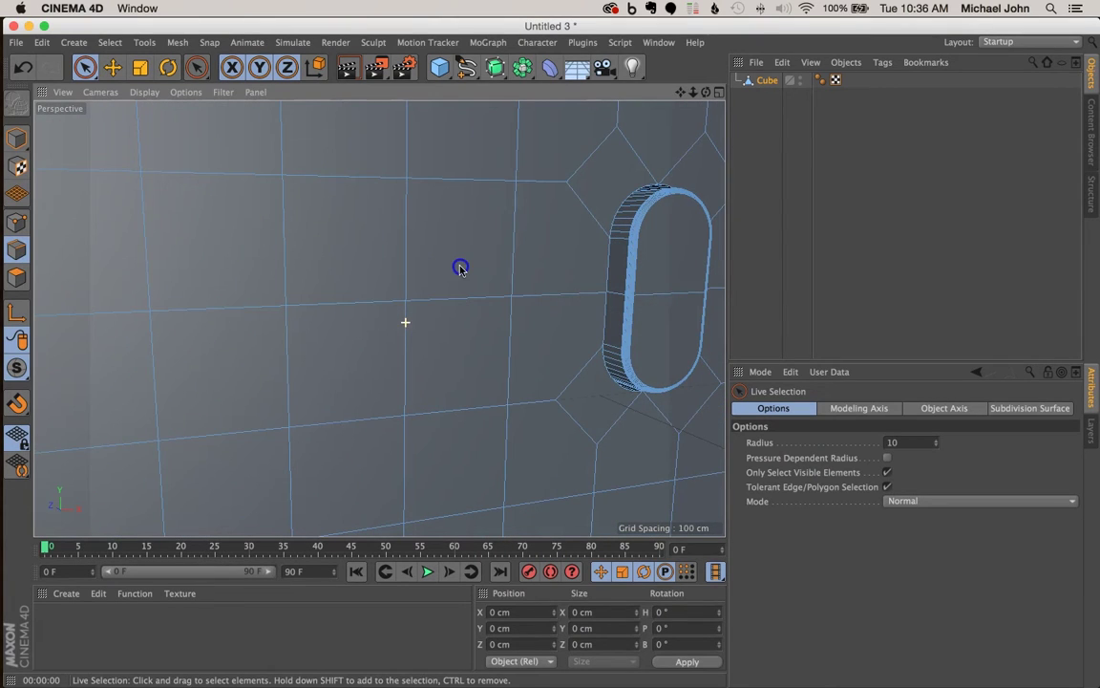
pyautogui.click(766, 80)
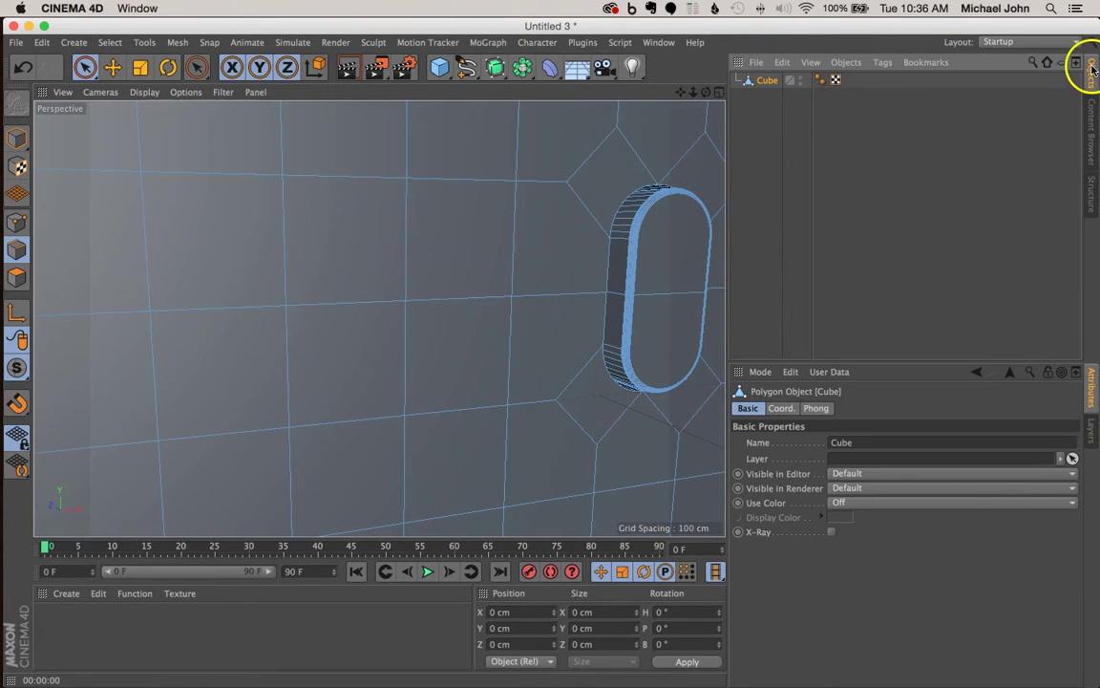
# Extrude two stacked polygons left of the button inward by about -8 cm
pyautogui.click(86, 67)
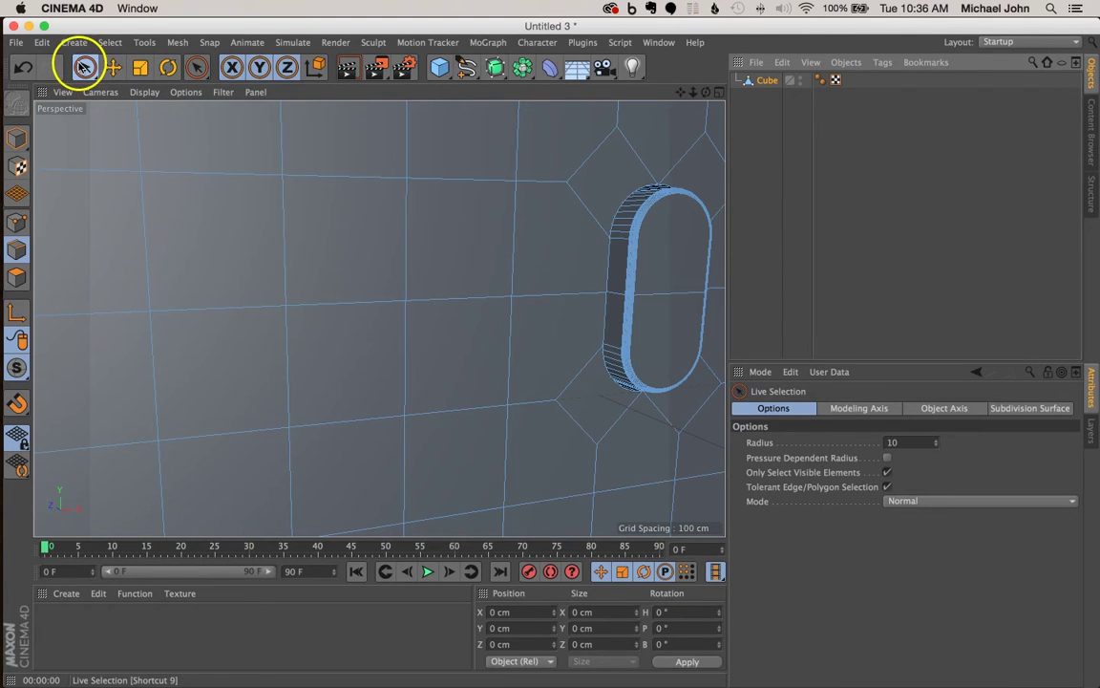
pyautogui.click(17, 277)
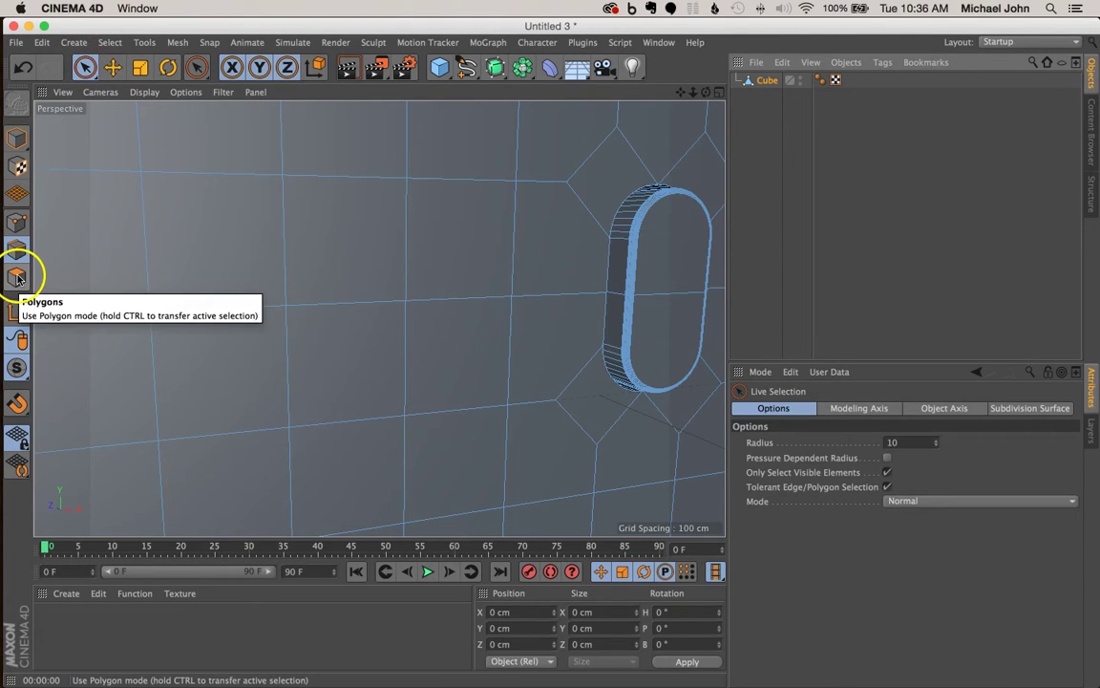
pyautogui.click(18, 279)
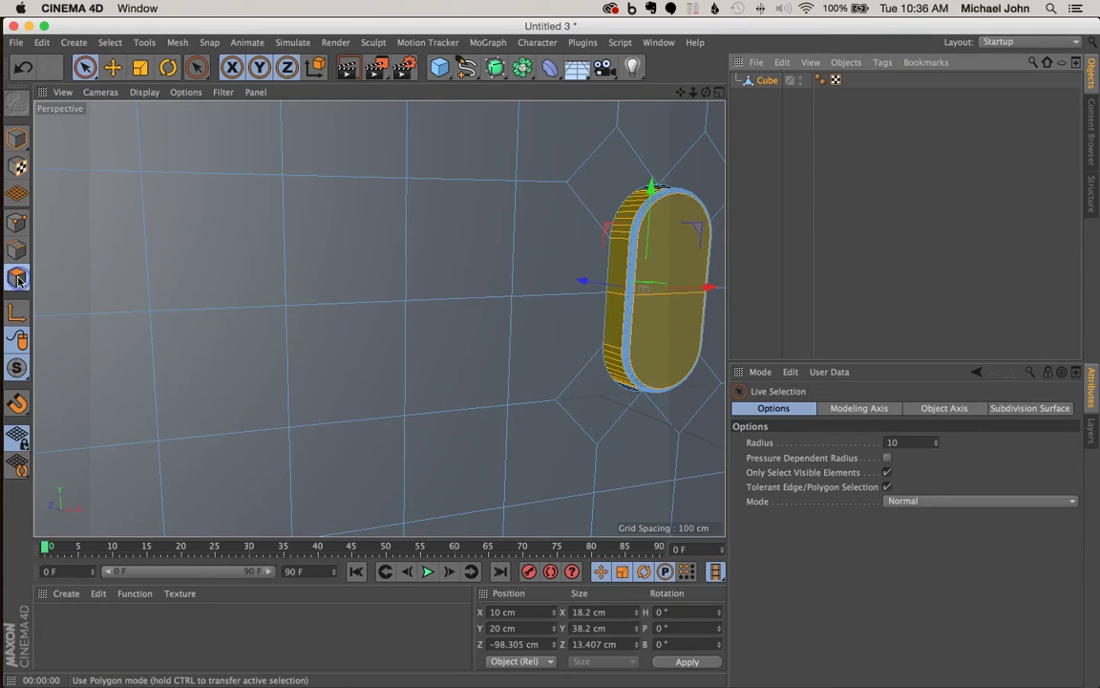
pyautogui.keyDown('alt'); pyautogui.moveTo(391, 292); pyautogui.dragTo(398, 320); pyautogui.keyUp('alt')
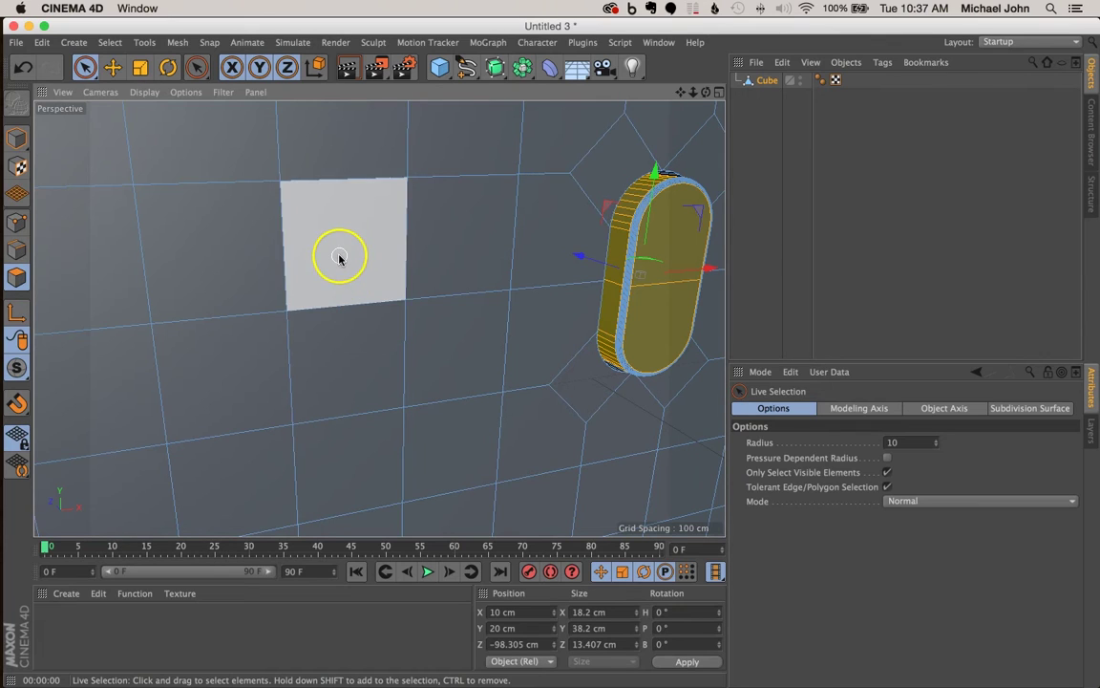
pyautogui.moveTo(339, 256)
pyautogui.mouseDown()
pyautogui.moveTo(345, 357)
pyautogui.moveTo(331, 357)
pyautogui.mouseUp()
pyautogui.rightClick(332, 356)
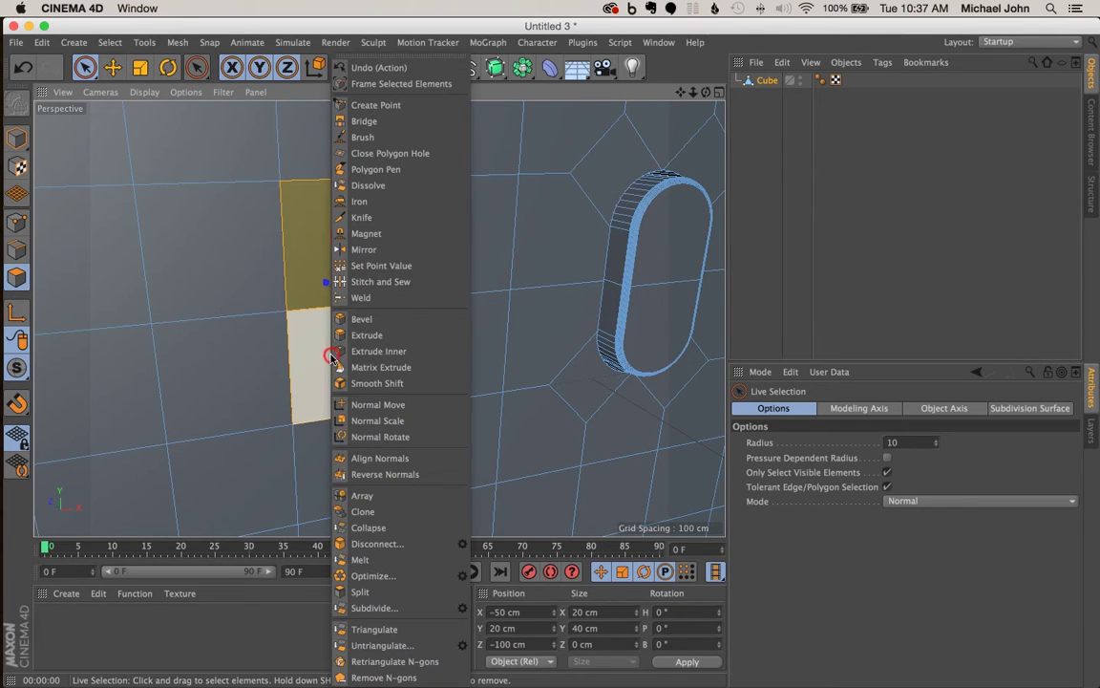
pyautogui.click(399, 336)
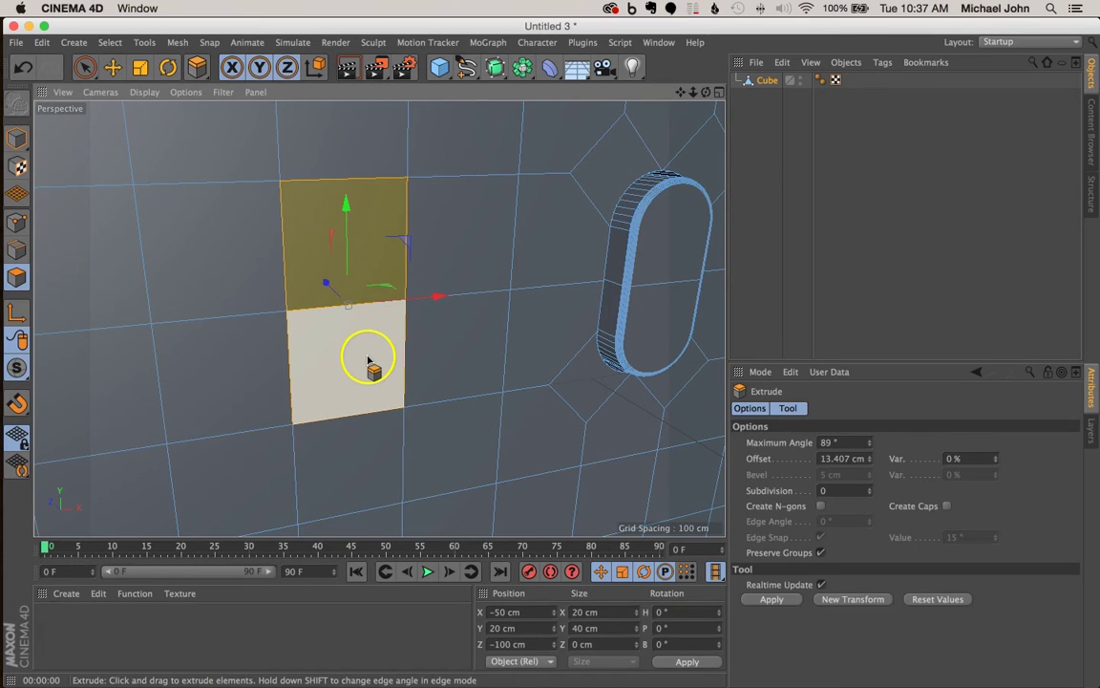
pyautogui.moveTo(368, 359); pyautogui.dragTo(349, 251)
# Return to Live Selection in Edge mode and zoom in on the rectangular recess
pyautogui.click(85, 66)
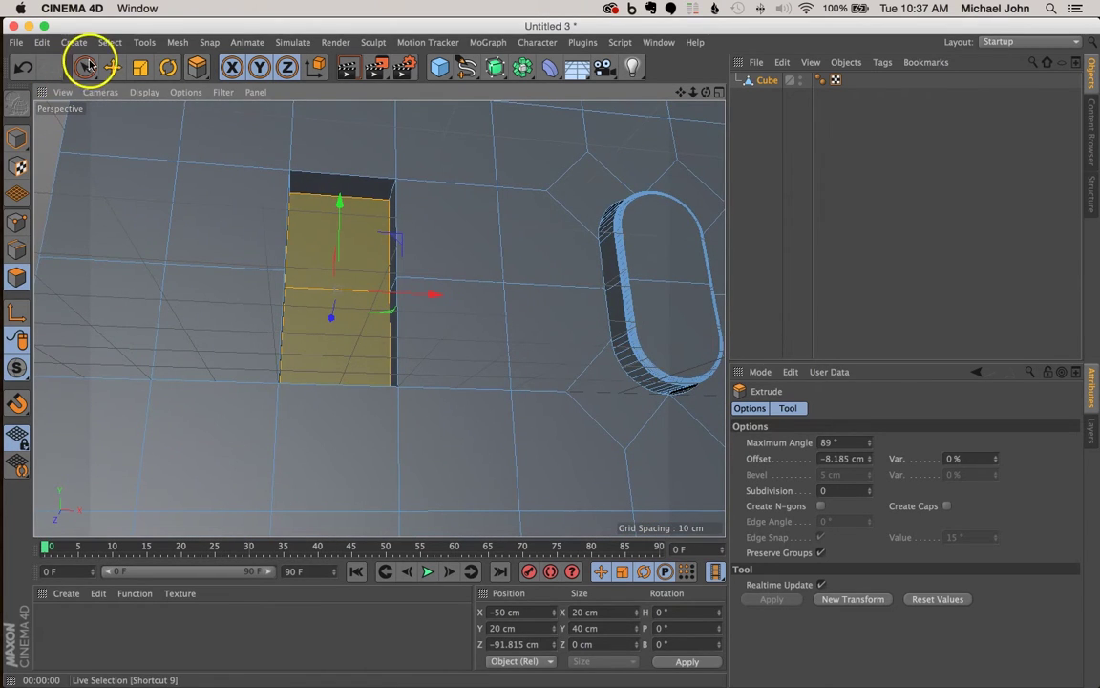
pyautogui.click(86, 66)
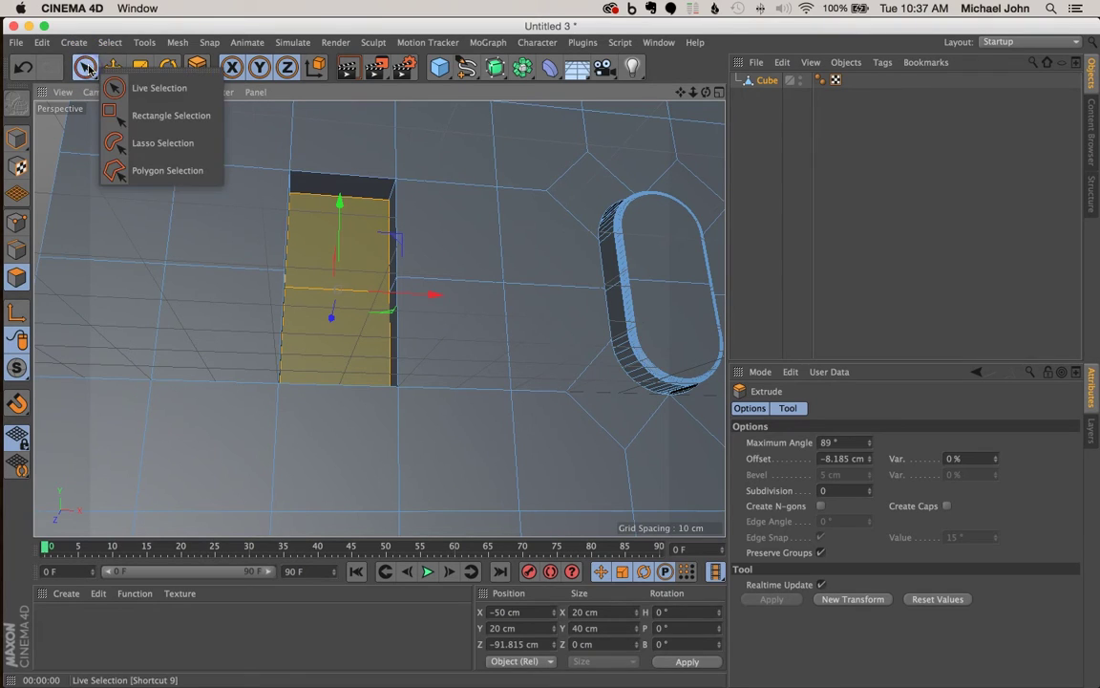
pyautogui.click(86, 67)
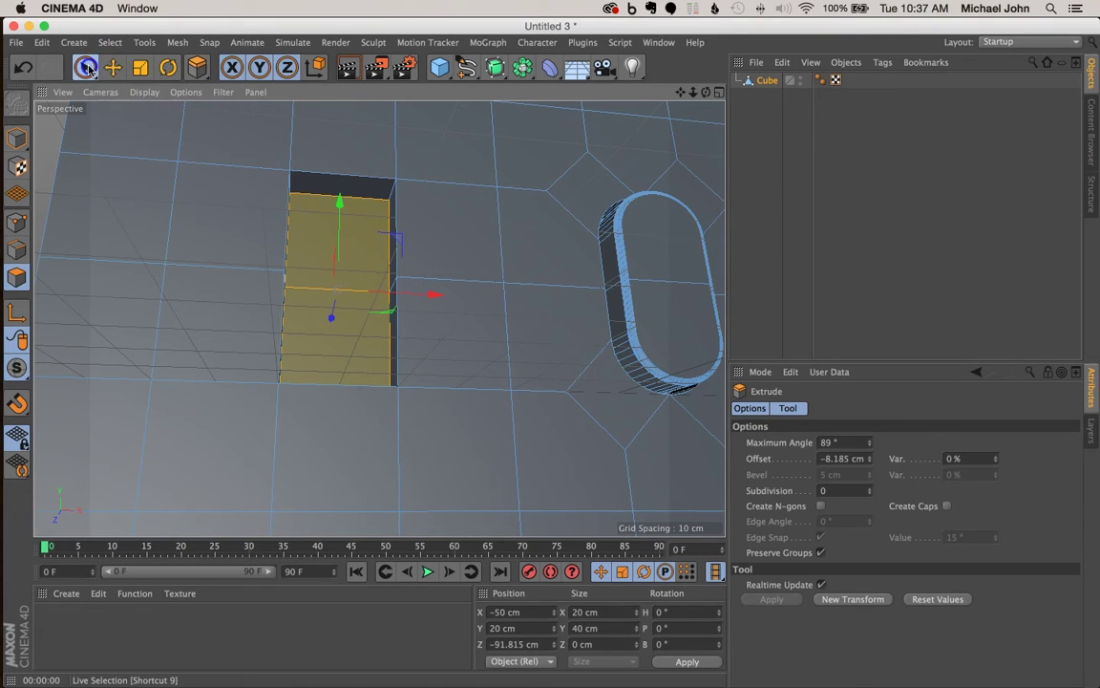
pyautogui.click(15, 251)
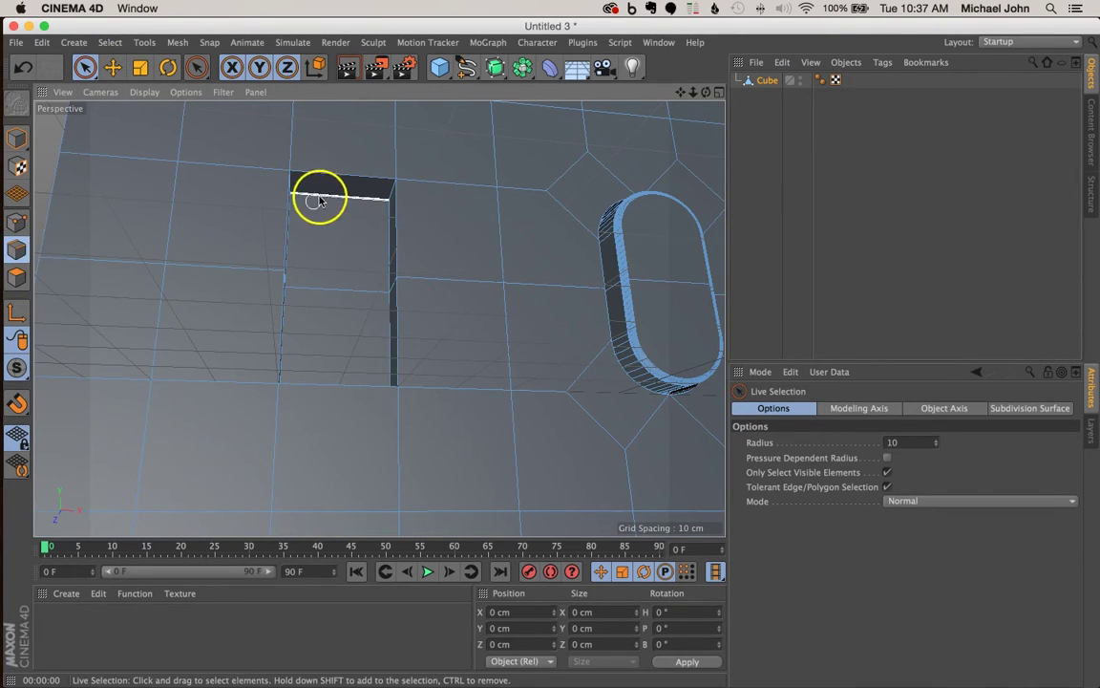
pyautogui.scroll(5, 356, 197)
pyautogui.moveTo(362, 256)
pyautogui.keyDown('alt'); pyautogui.mouseDown()
pyautogui.moveTo(399, 258)
pyautogui.moveTo(414, 281)
pyautogui.moveTo(283, 279)
pyautogui.moveTo(273, 327)
pyautogui.moveTo(427, 255)
pyautogui.moveTo(327, 364)
pyautogui.moveTo(341, 439)
pyautogui.moveTo(438, 236)
pyautogui.moveTo(418, 253)
pyautogui.mouseUp(); pyautogui.keyUp('alt')
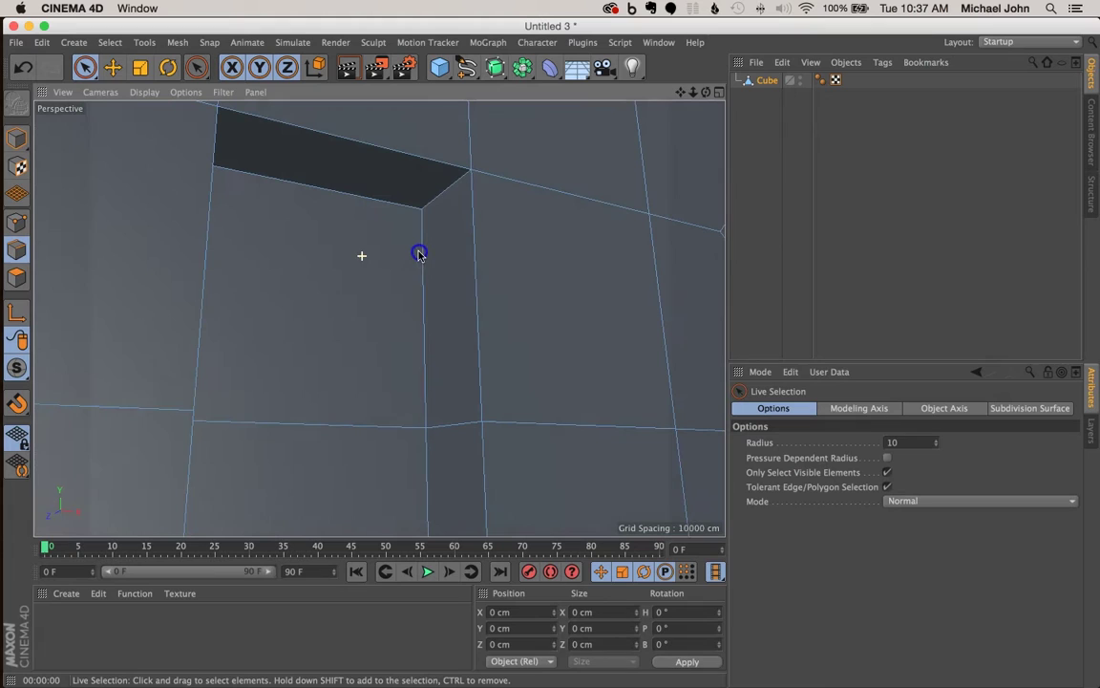
# Select the recess's two vertical corner edges, checking them from the front
pyautogui.click(447, 204)
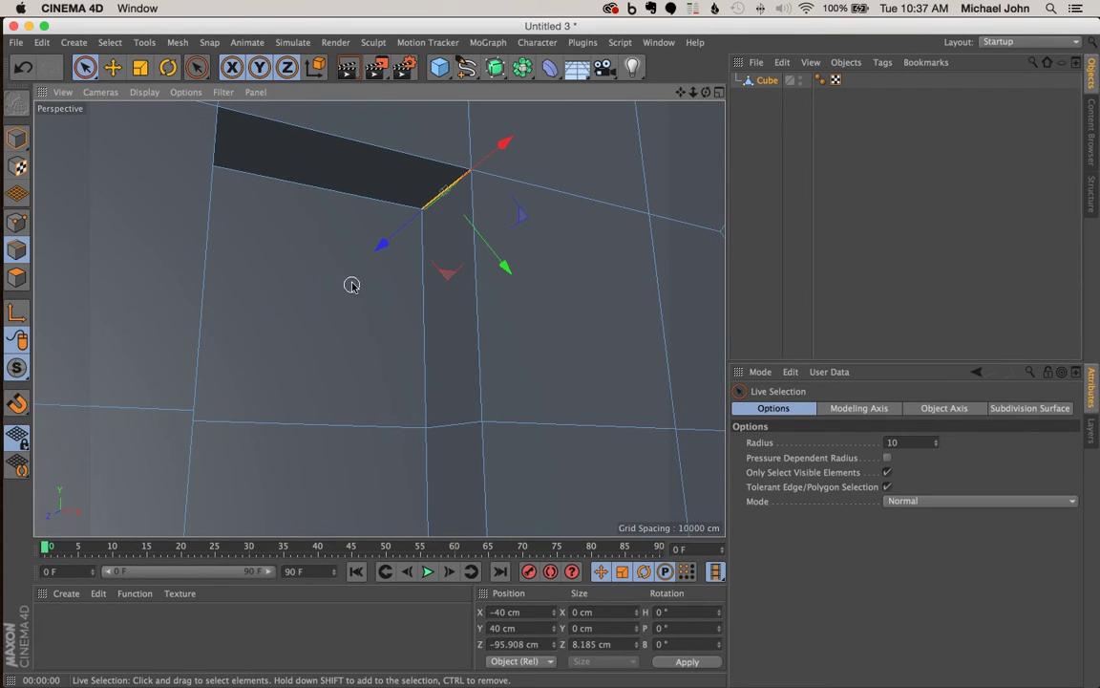
pyautogui.keyDown('alt'); pyautogui.moveTo(352, 284); pyautogui.dragTo(232, 267); pyautogui.keyUp('alt')
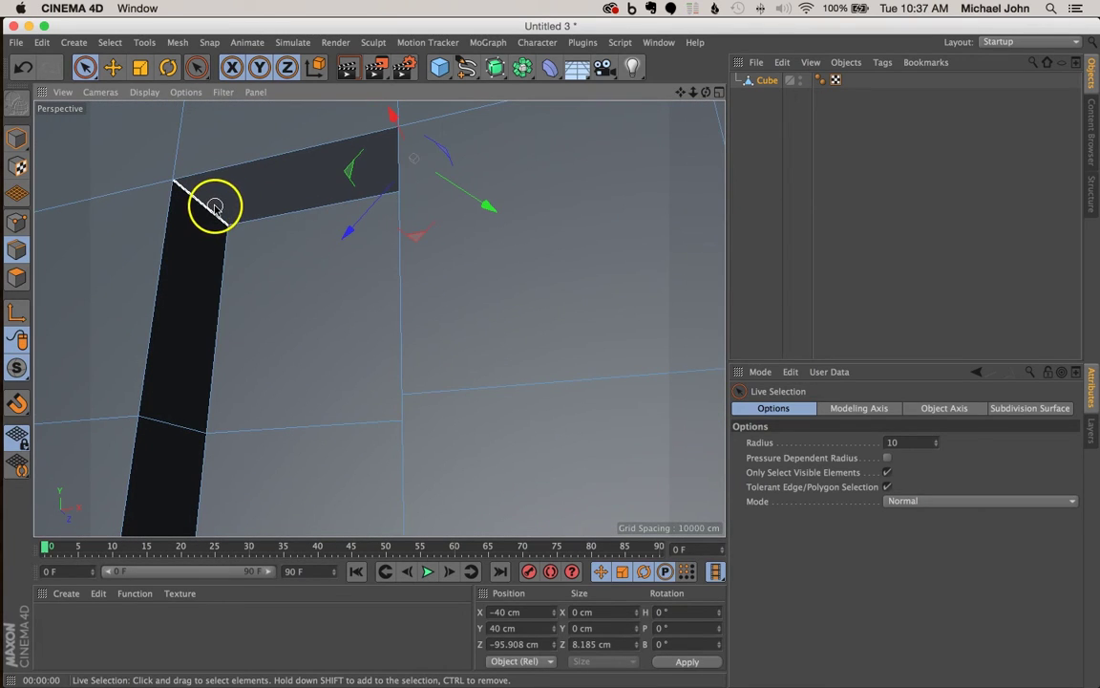
pyautogui.moveTo(221, 198); pyautogui.dragTo(202, 219)
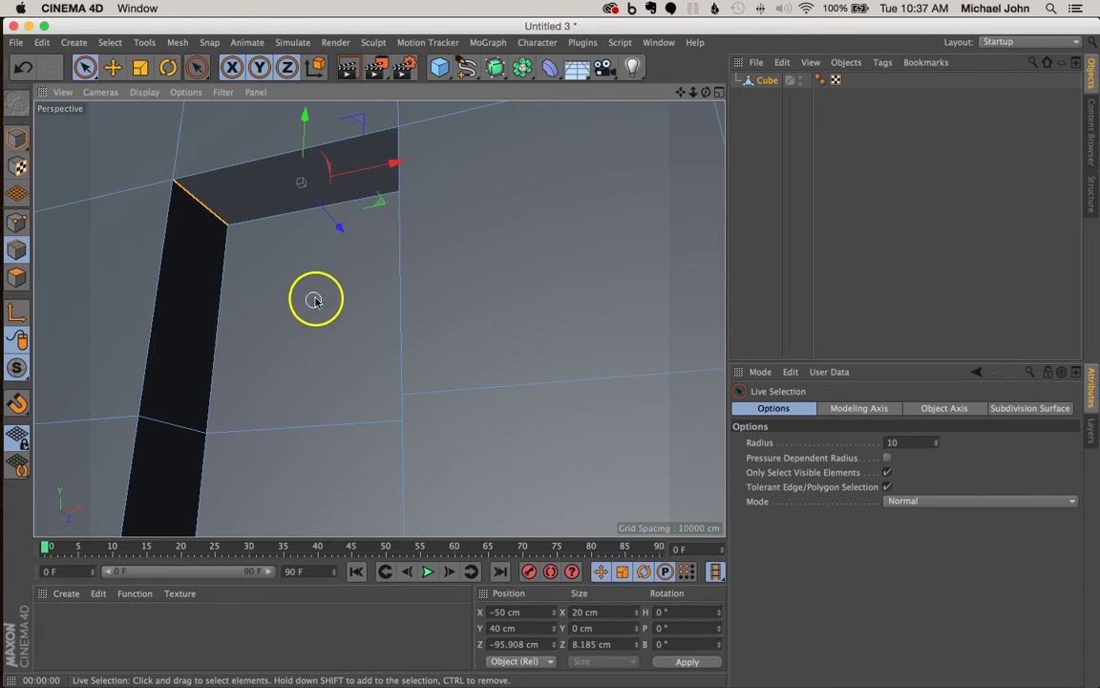
pyautogui.moveTo(316, 308); pyautogui.dragTo(297, 275)
pyautogui.keyDown('alt'); pyautogui.moveTo(297, 275); pyautogui.dragTo(426, 434, button='right'); pyautogui.keyUp('alt')
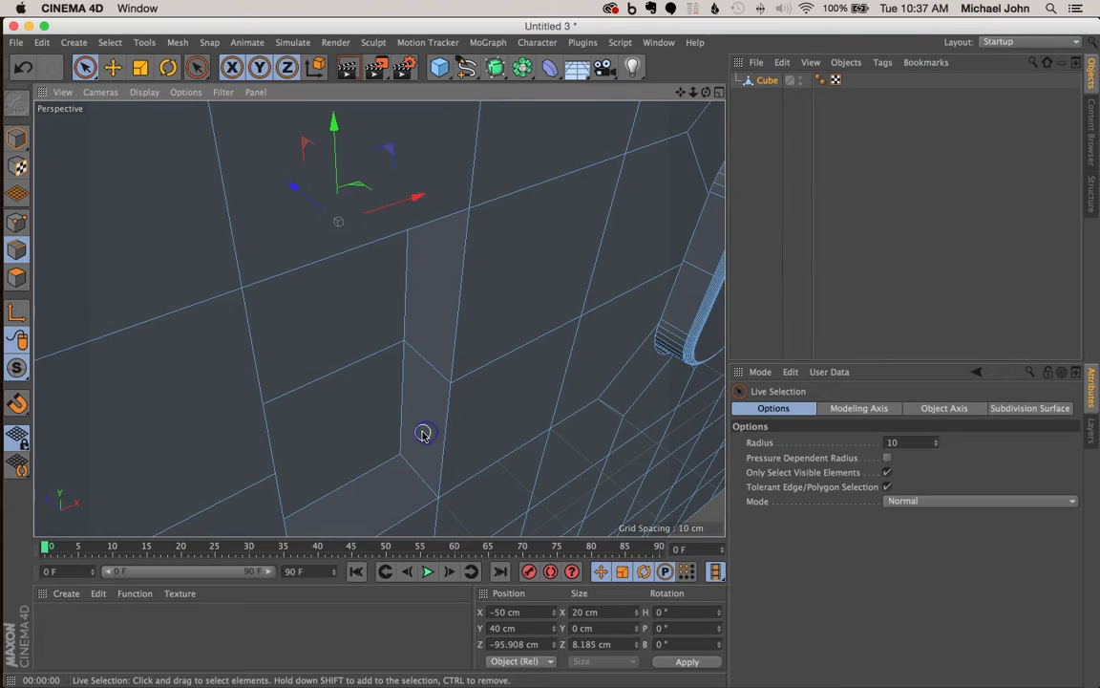
pyautogui.moveTo(426, 433)
pyautogui.mouseDown()
pyautogui.moveTo(409, 490)
pyautogui.moveTo(327, 418)
pyautogui.moveTo(364, 445)
pyautogui.moveTo(270, 496)
pyautogui.mouseUp()
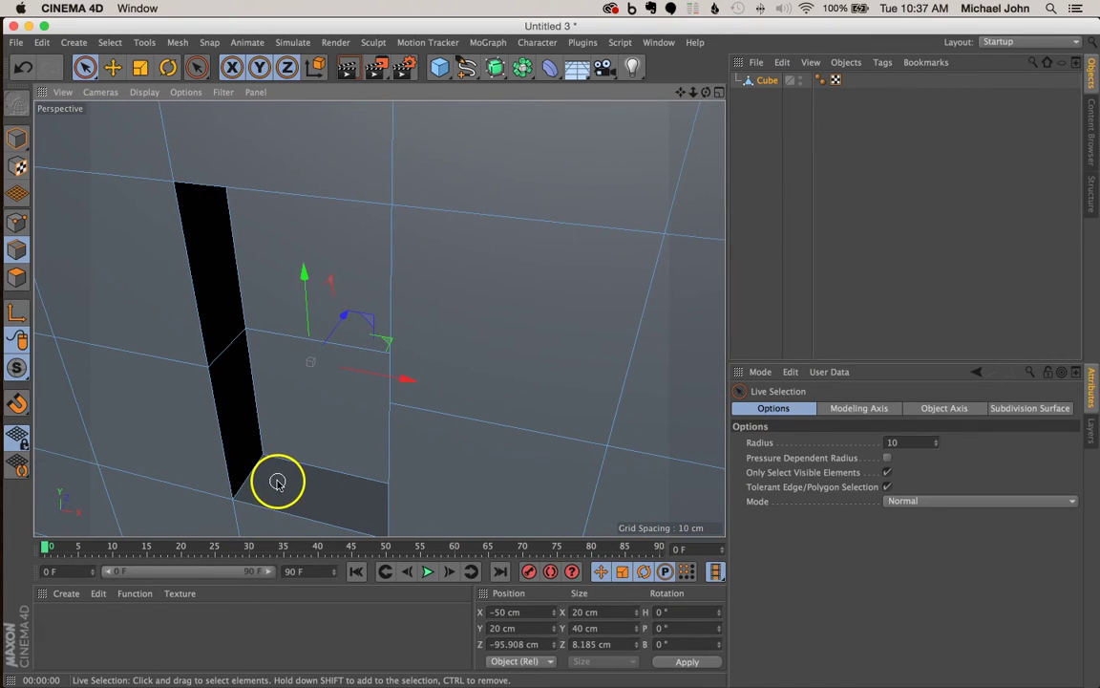
pyautogui.keyDown('alt'); pyautogui.moveTo(309, 442); pyautogui.dragTo(423, 491); pyautogui.keyUp('alt')
# Bevel the recess corner edges with a 5 cm offset, 10 subdivisions and Round shape
pyautogui.rightClick(417, 480)
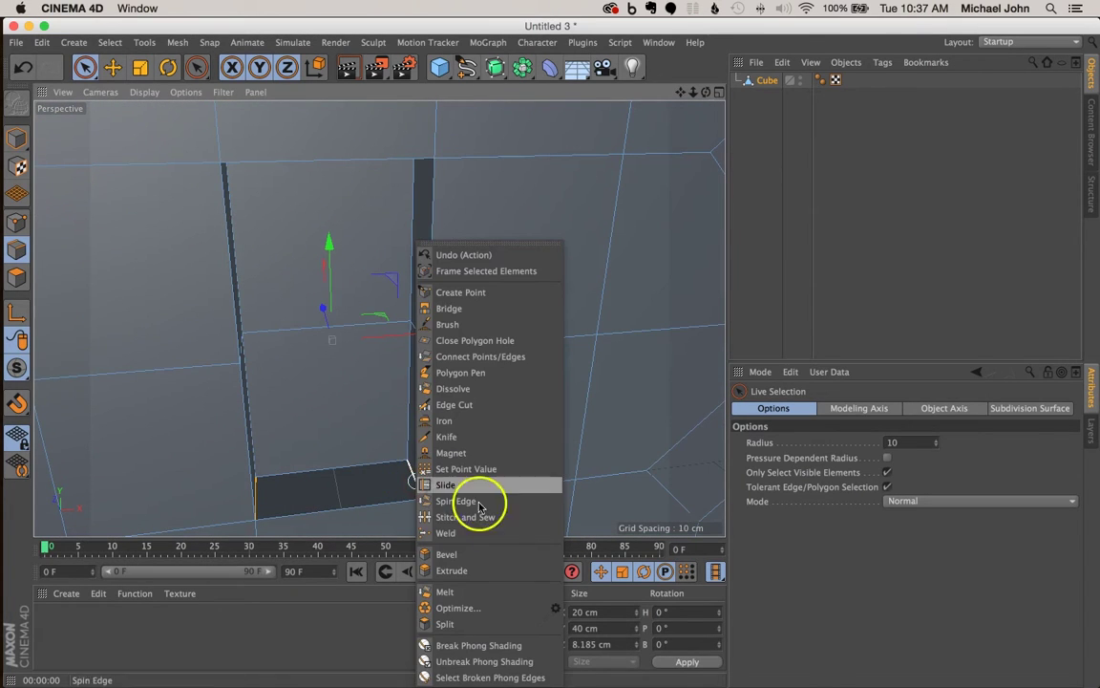
pyautogui.click(478, 553)
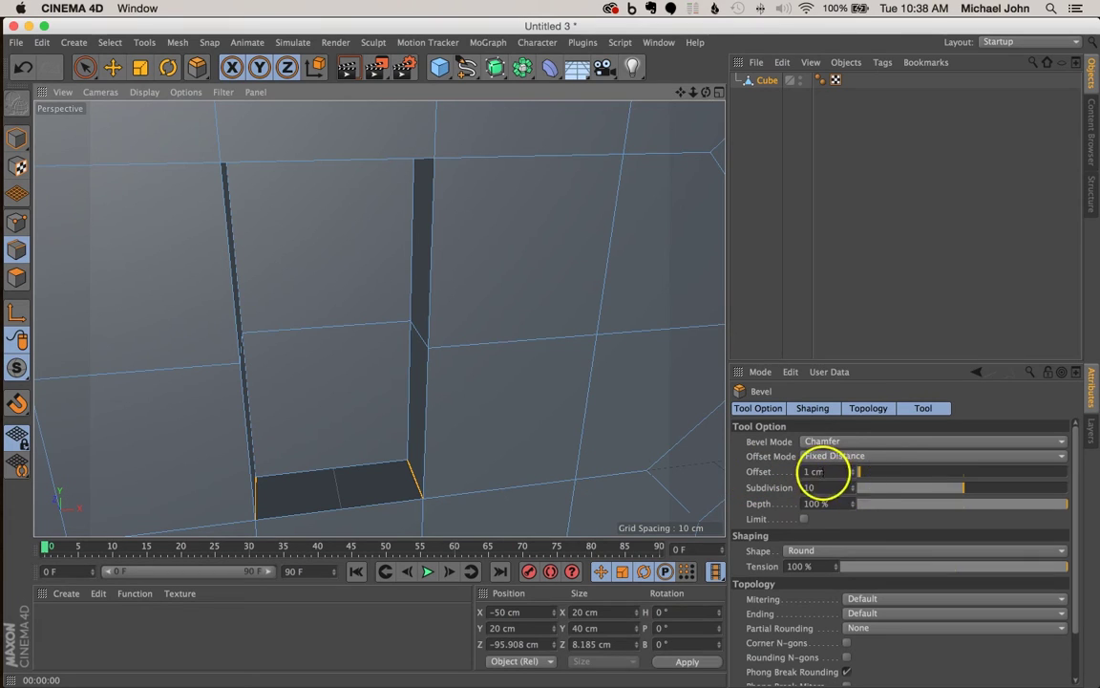
pyautogui.moveTo(855, 472); pyautogui.dragTo(854, 473)
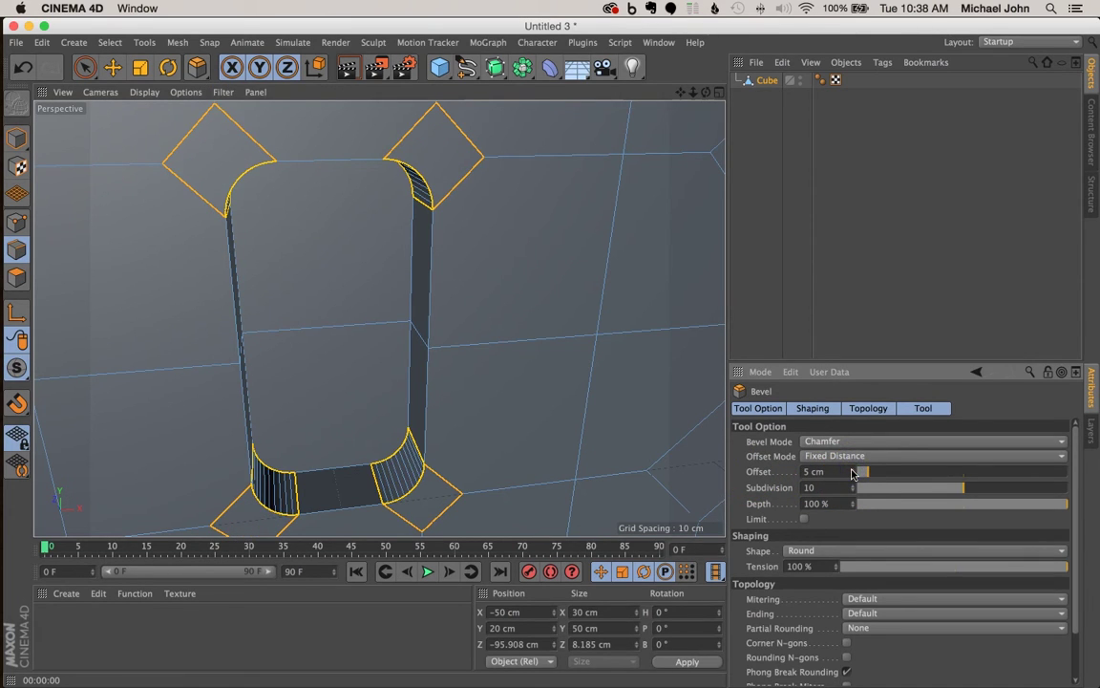
pyautogui.keyDown('alt'); pyautogui.moveTo(262, 305); pyautogui.dragTo(291, 308); pyautogui.keyUp('alt')
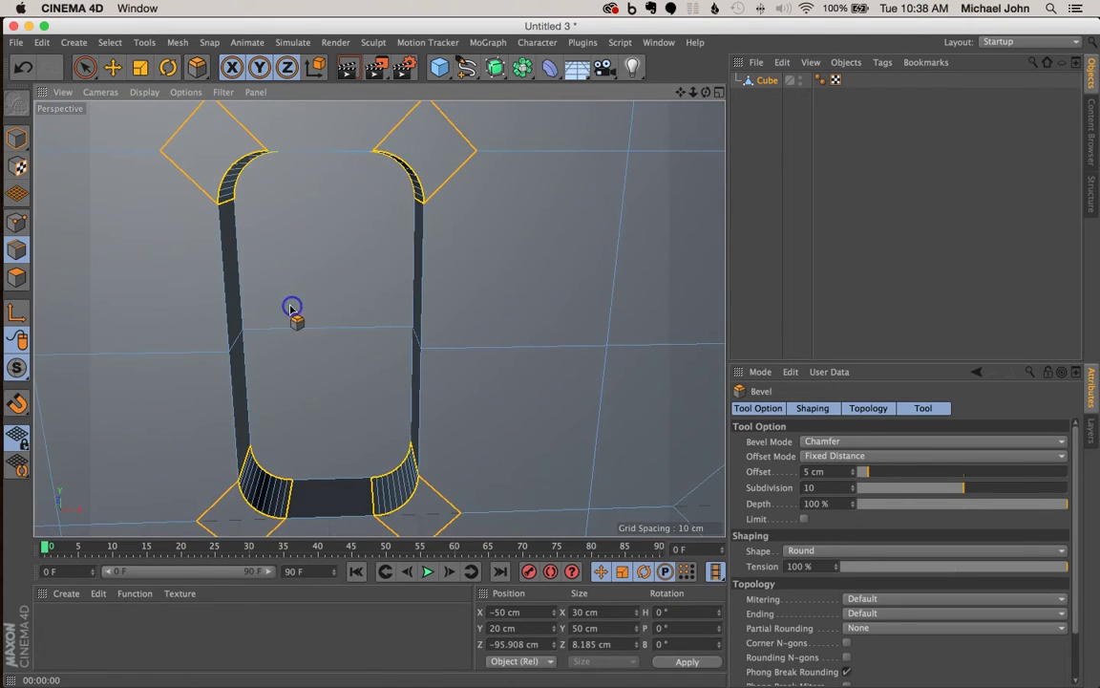
pyautogui.click(84, 69)
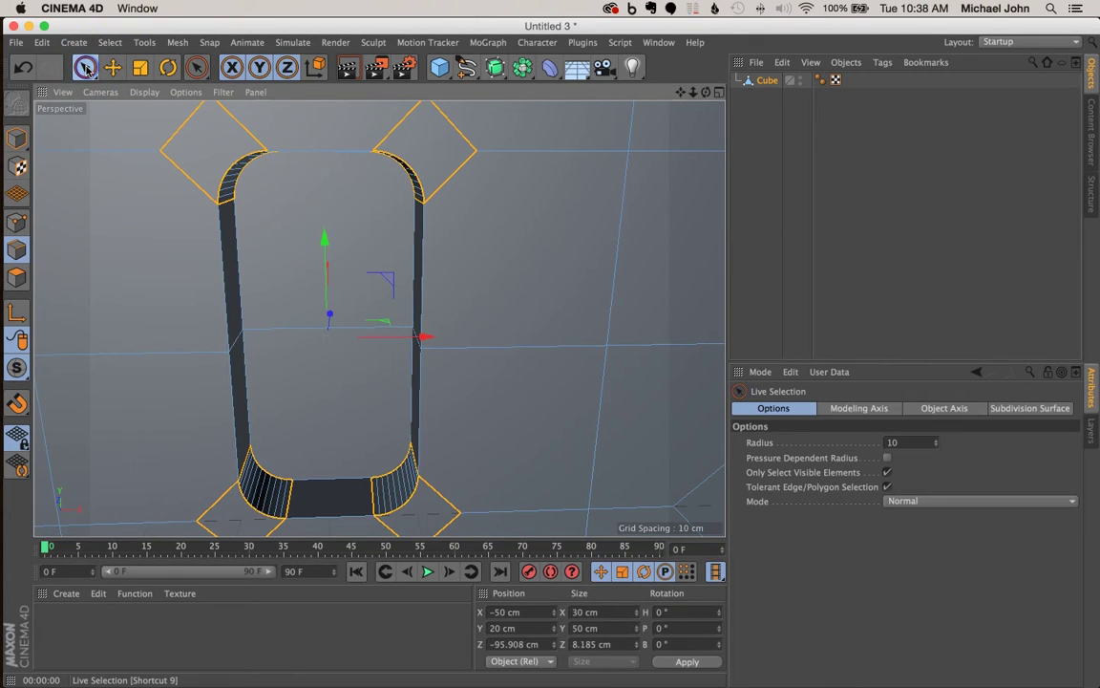
# Return to Polygon mode, clear the selection, and view both cutouts
pyautogui.click(18, 279)
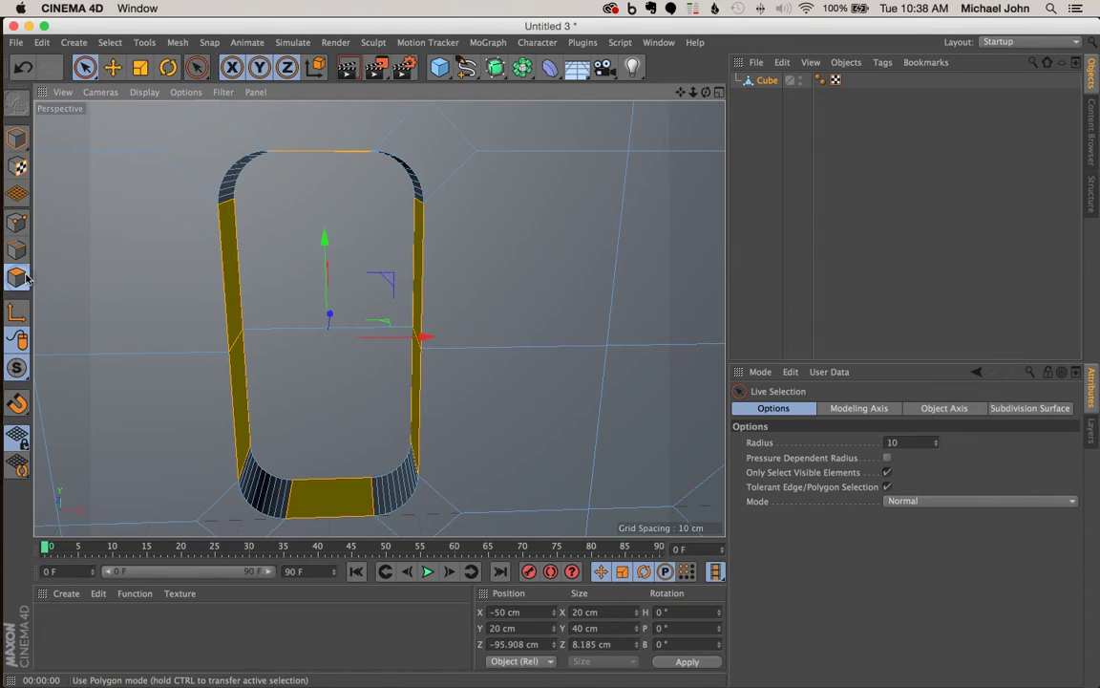
pyautogui.scroll(-10, 99, 300)
pyautogui.moveTo(681, 93); pyautogui.dragTo(577, 354)
pyautogui.moveTo(681, 93); pyautogui.dragTo(553, 353)
pyautogui.click(159, 256)
pyautogui.keyDown('alt'); pyautogui.moveTo(544, 282); pyautogui.dragTo(513, 304); pyautogui.keyUp('alt')
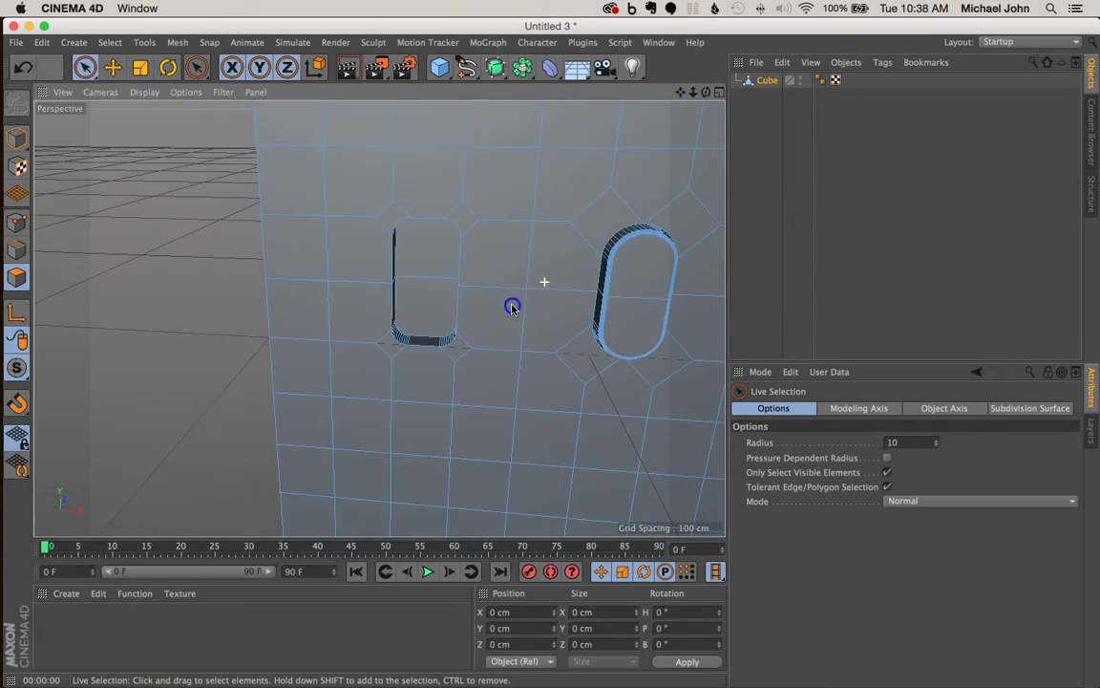
# Add a cube and rename Cube.1 to 'Switch' in the Object Manager
pyautogui.click(439, 69)
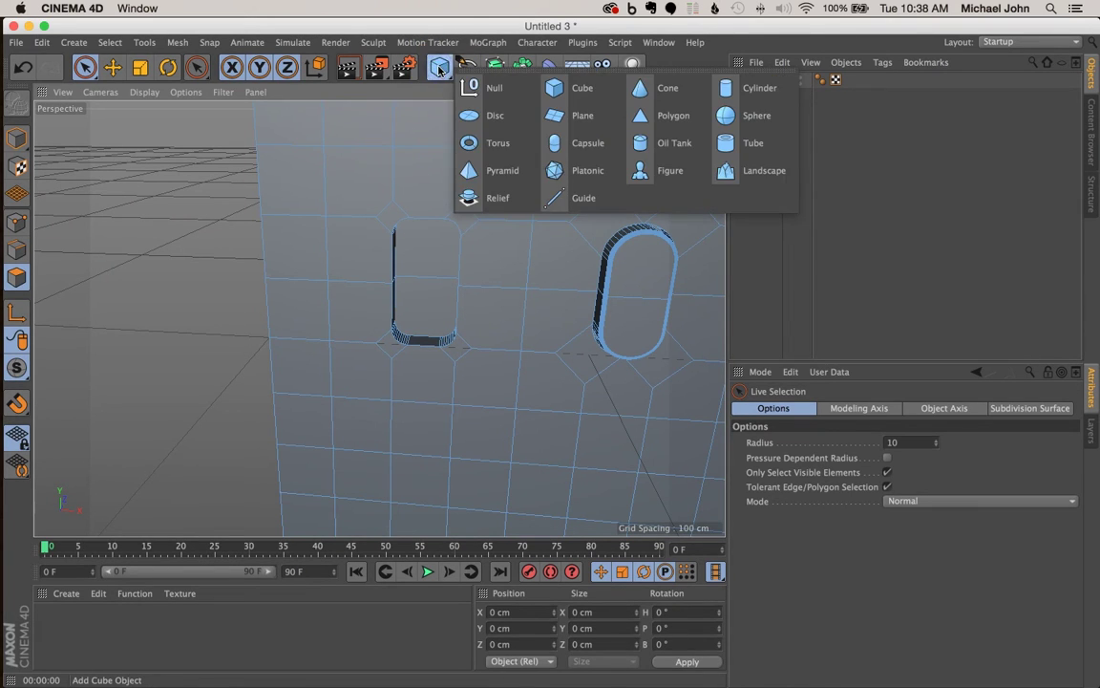
pyautogui.click(439, 68)
pyautogui.click(438, 68)
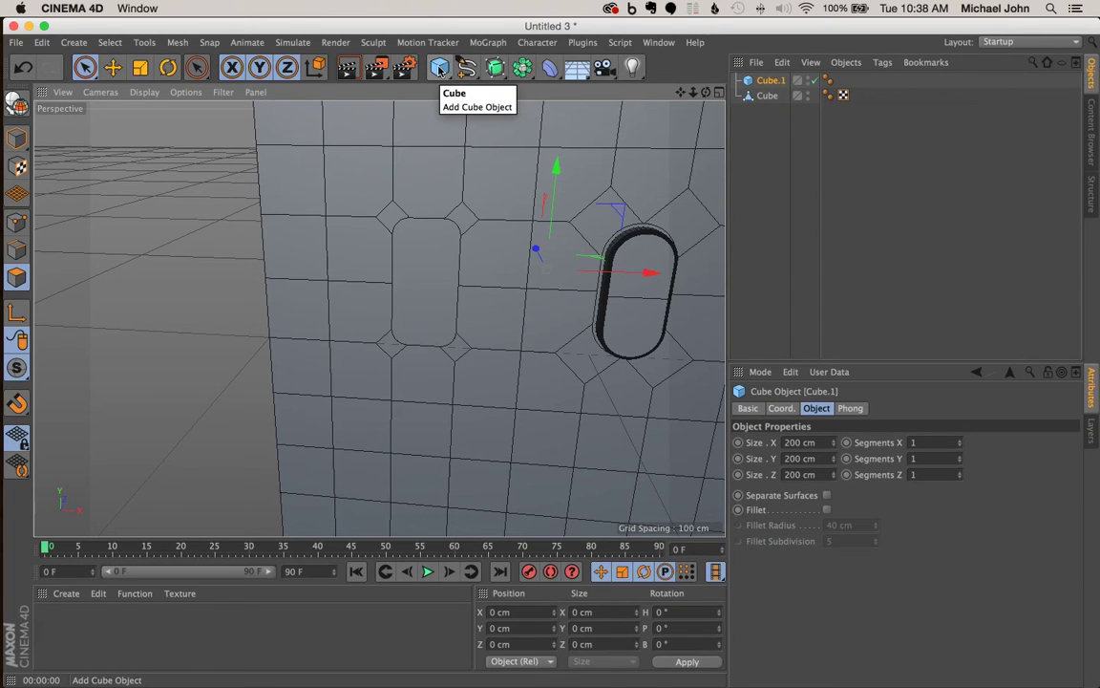
pyautogui.click(774, 82)
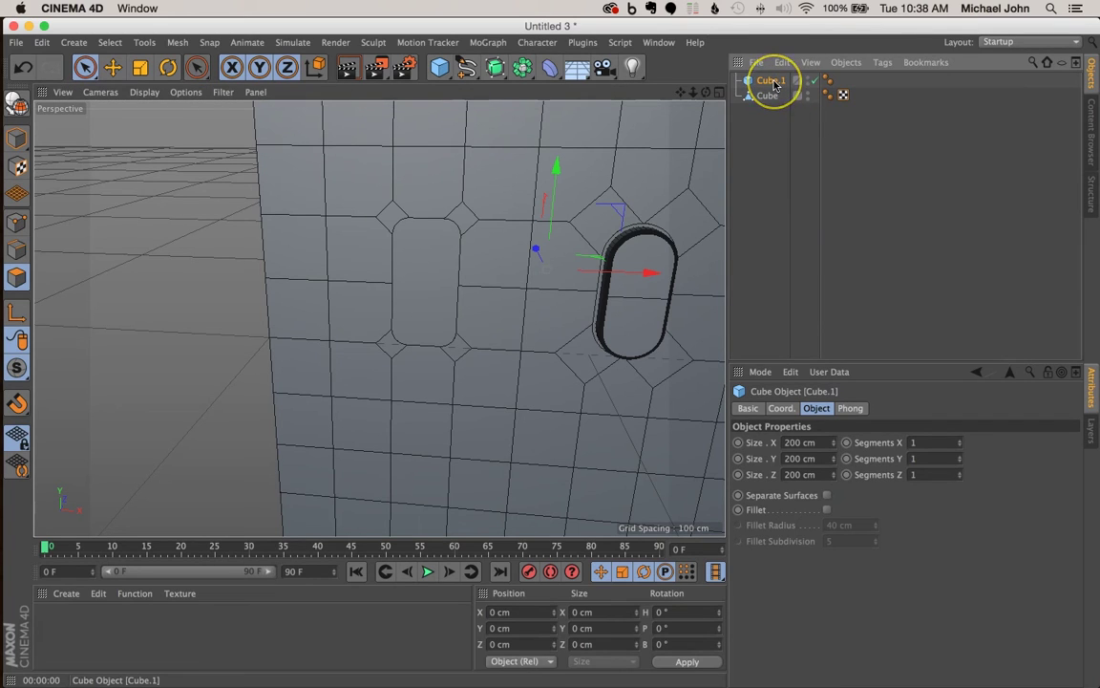
pyautogui.doubleClick(774, 82)
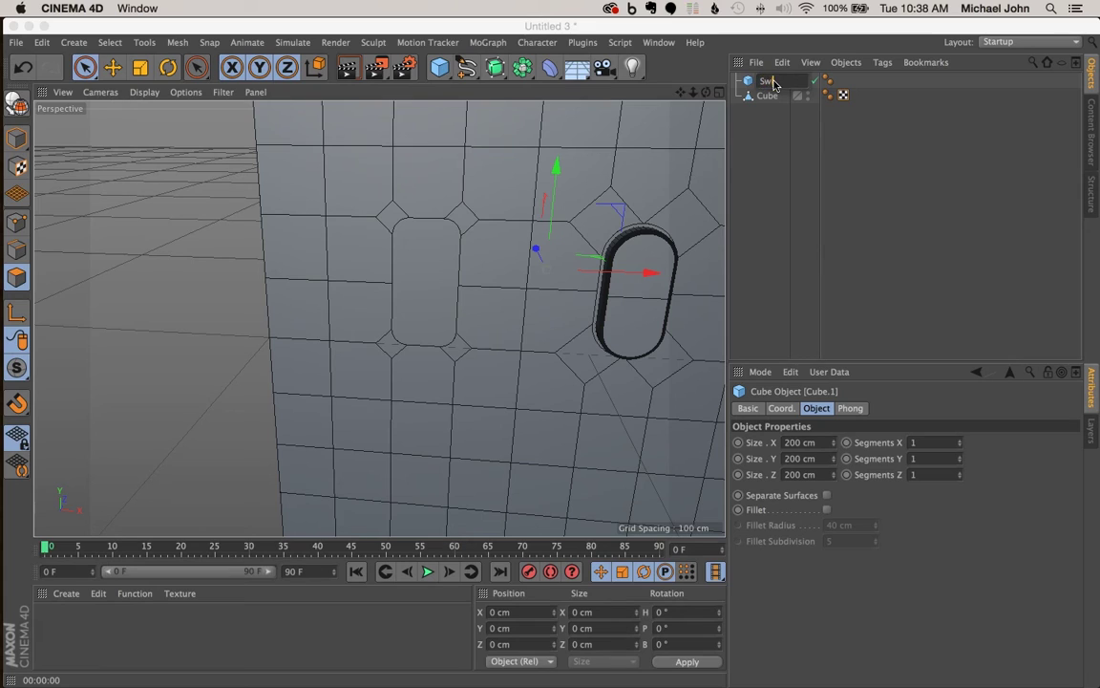
pyautogui.press('Return')
pyautogui.click(754, 84)
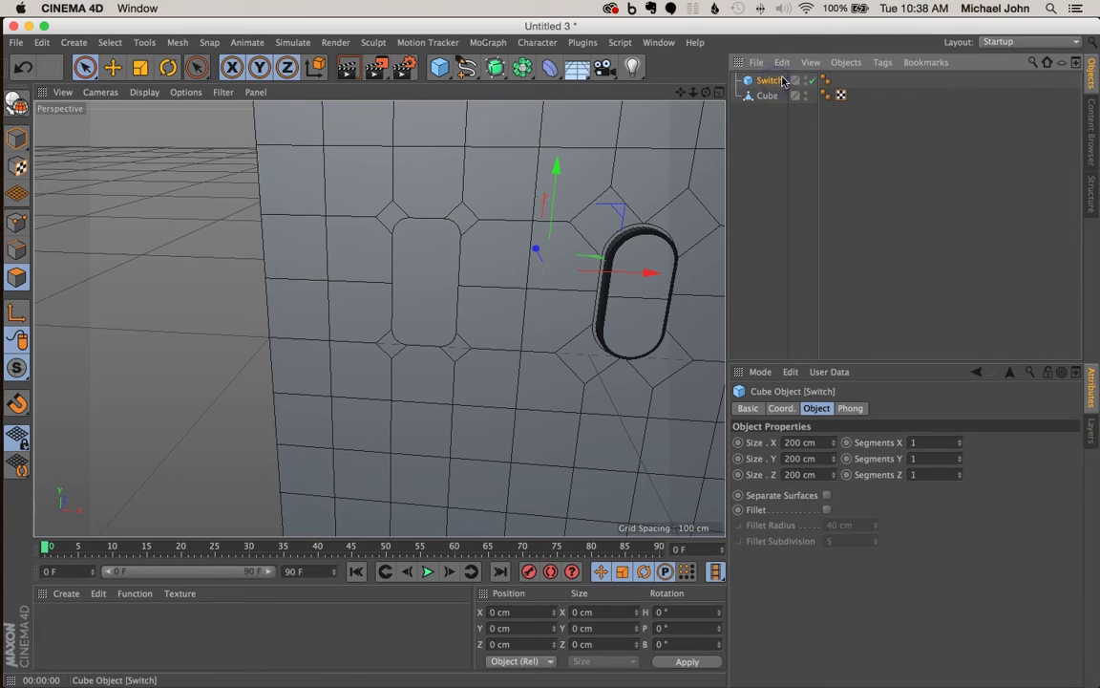
pyautogui.click(814, 408)
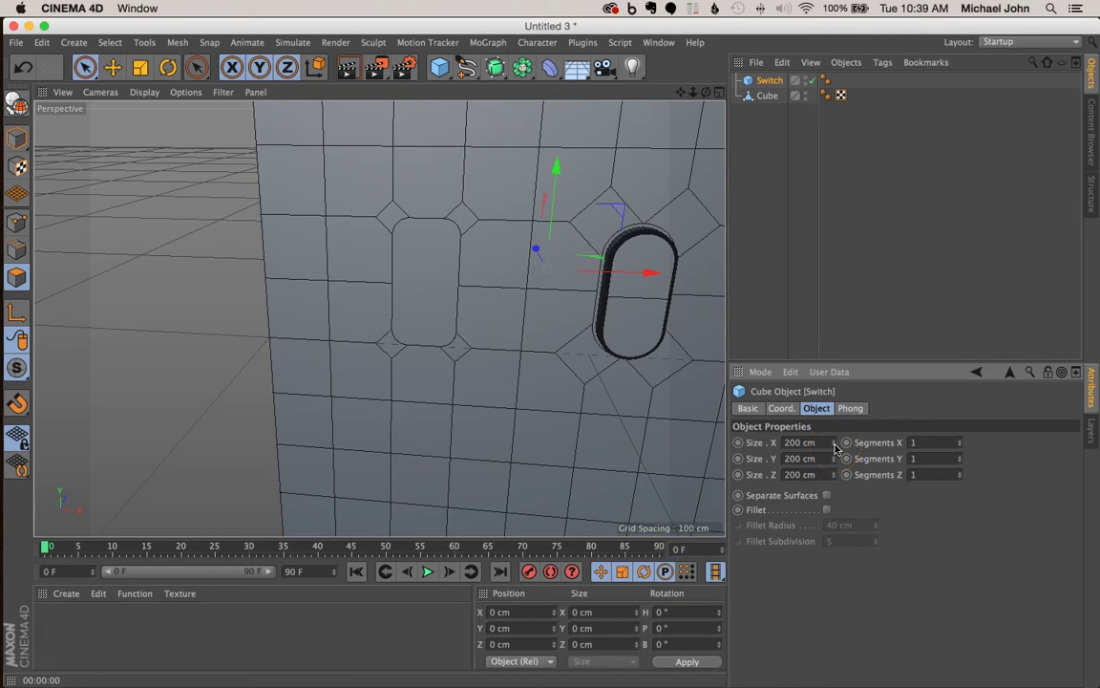
# Set the Switch cube's Size X to 7 cm and Size Y to 42 cm
pyautogui.moveTo(834, 451); pyautogui.dragTo(837, 440)
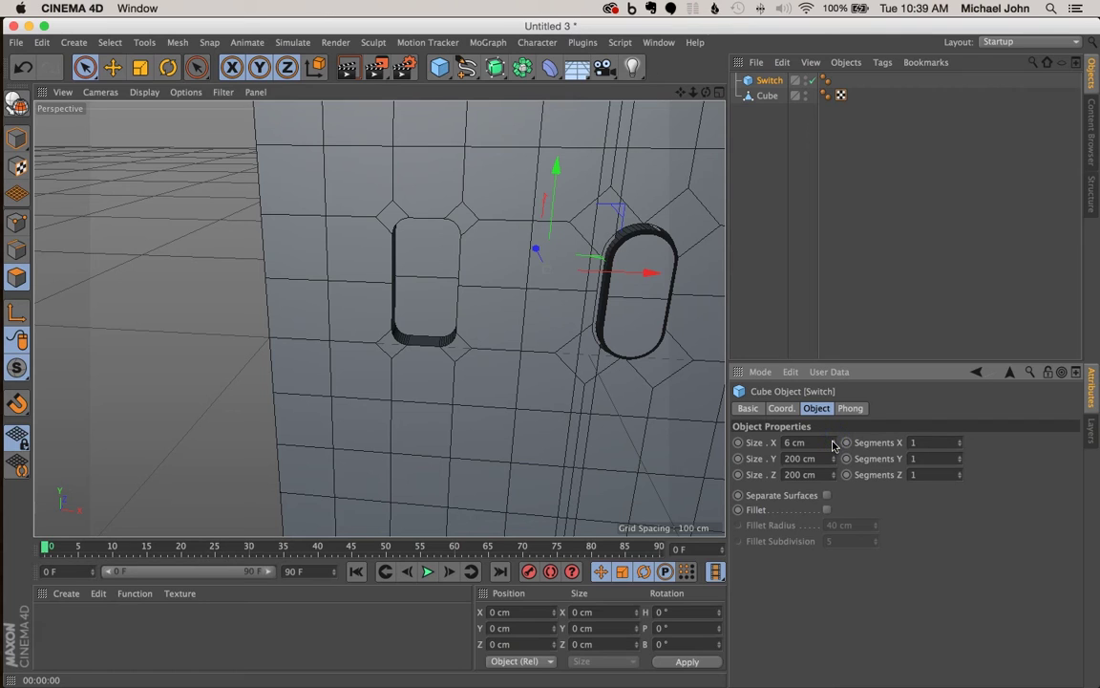
pyautogui.click(833, 445)
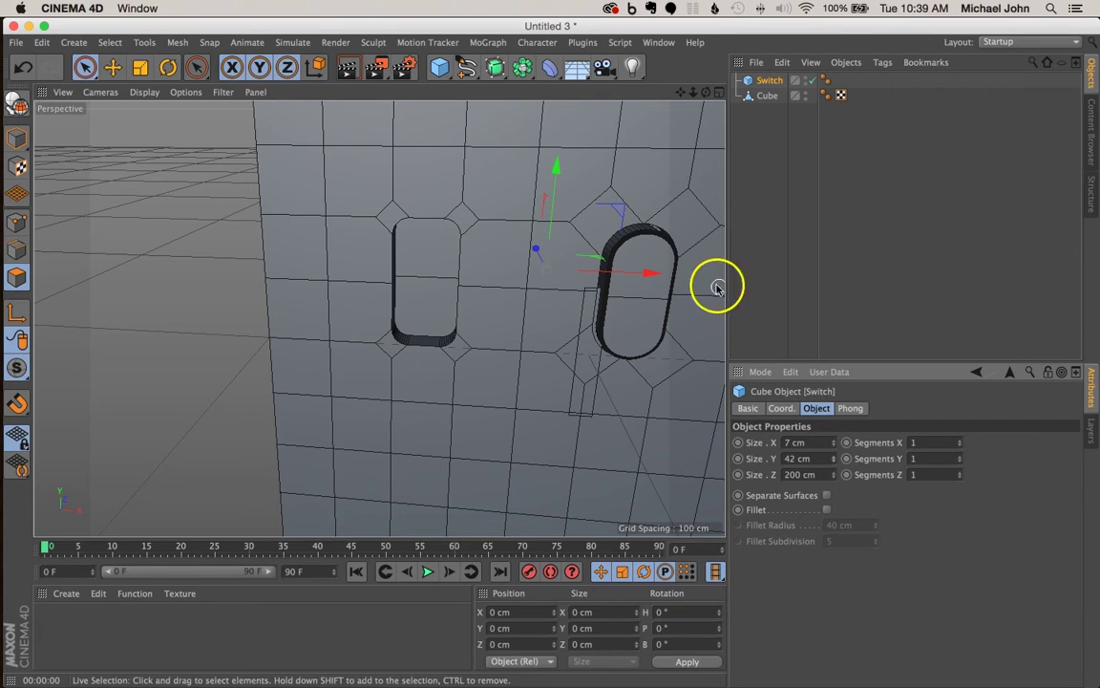
# Move the Switch into the other slot and shorten its height to 38 cm
pyautogui.moveTo(560, 172); pyautogui.dragTo(559, 131)
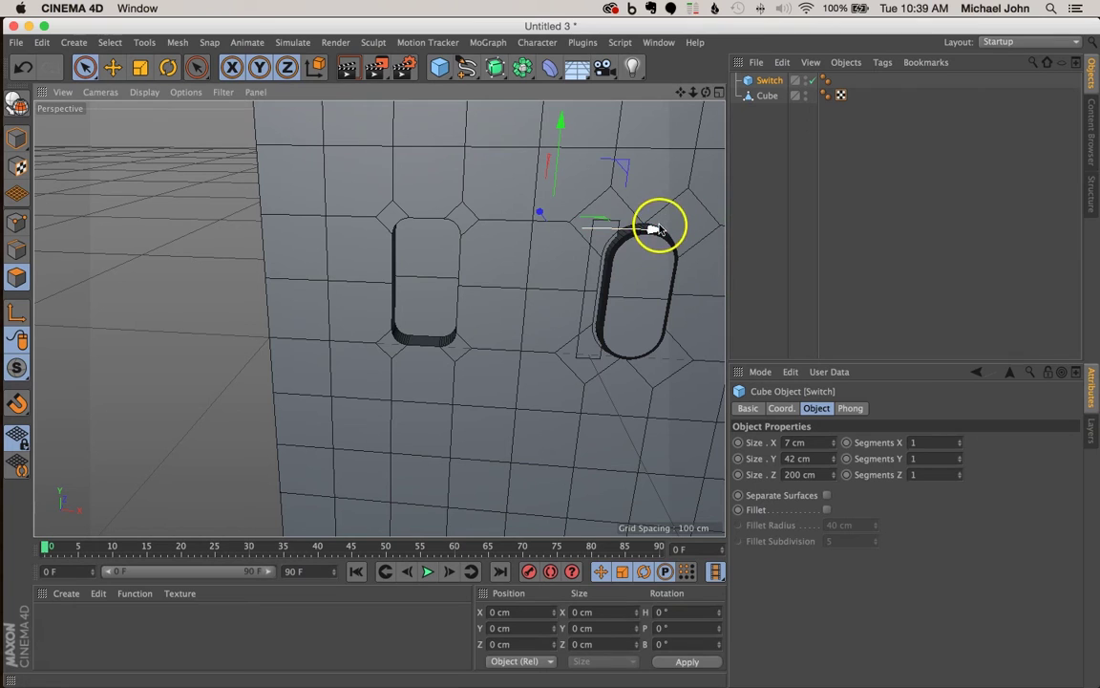
pyautogui.moveTo(658, 228); pyautogui.dragTo(555, 216)
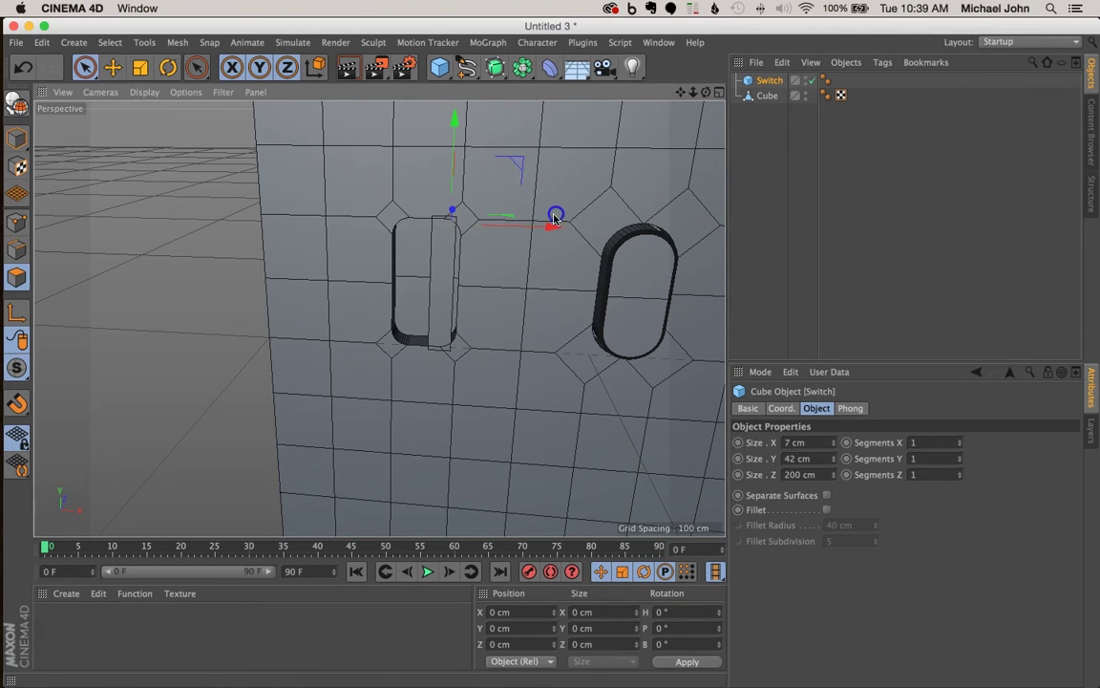
pyautogui.scroll(5, 438, 275)
pyautogui.moveTo(496, 273)
pyautogui.keyDown('alt'); pyautogui.mouseDown()
pyautogui.moveTo(506, 250)
pyautogui.moveTo(506, 263)
pyautogui.mouseUp(); pyautogui.keyUp('alt')
pyautogui.click(834, 464)
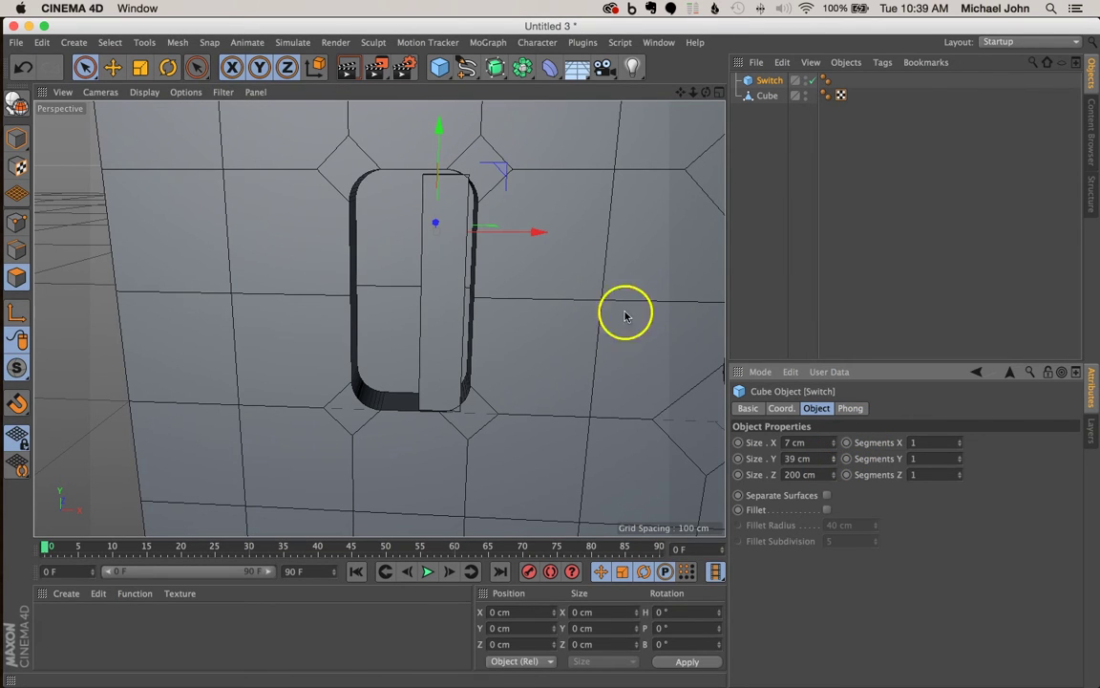
pyautogui.keyDown('alt'); pyautogui.moveTo(535, 294); pyautogui.dragTo(535, 283); pyautogui.keyUp('alt')
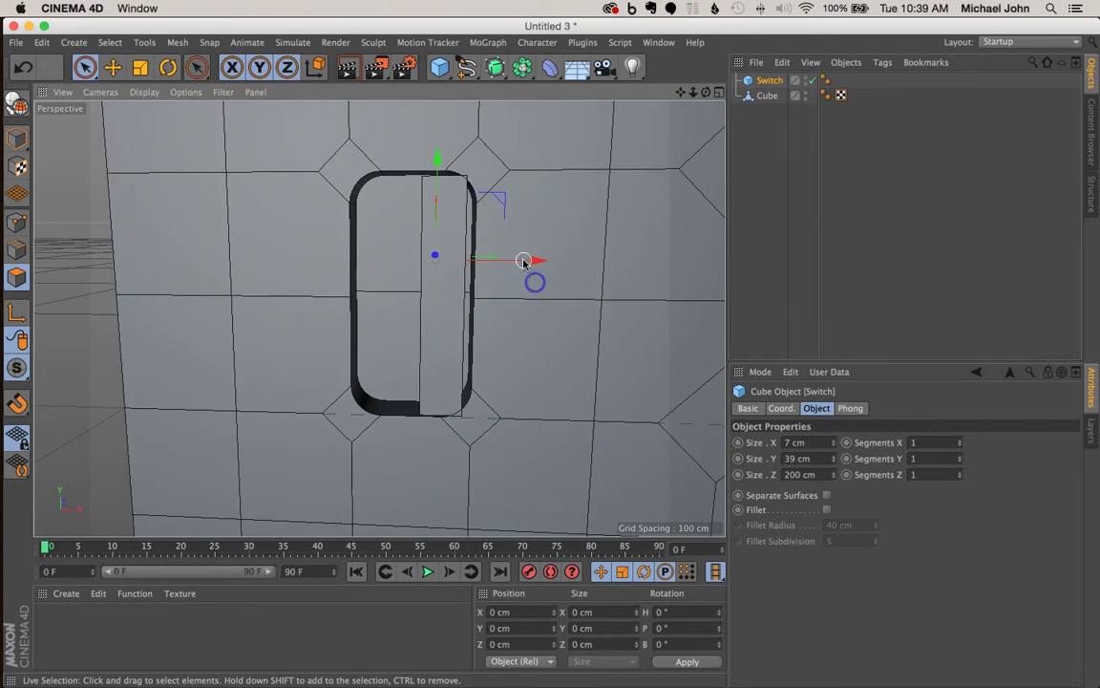
pyautogui.click(439, 154)
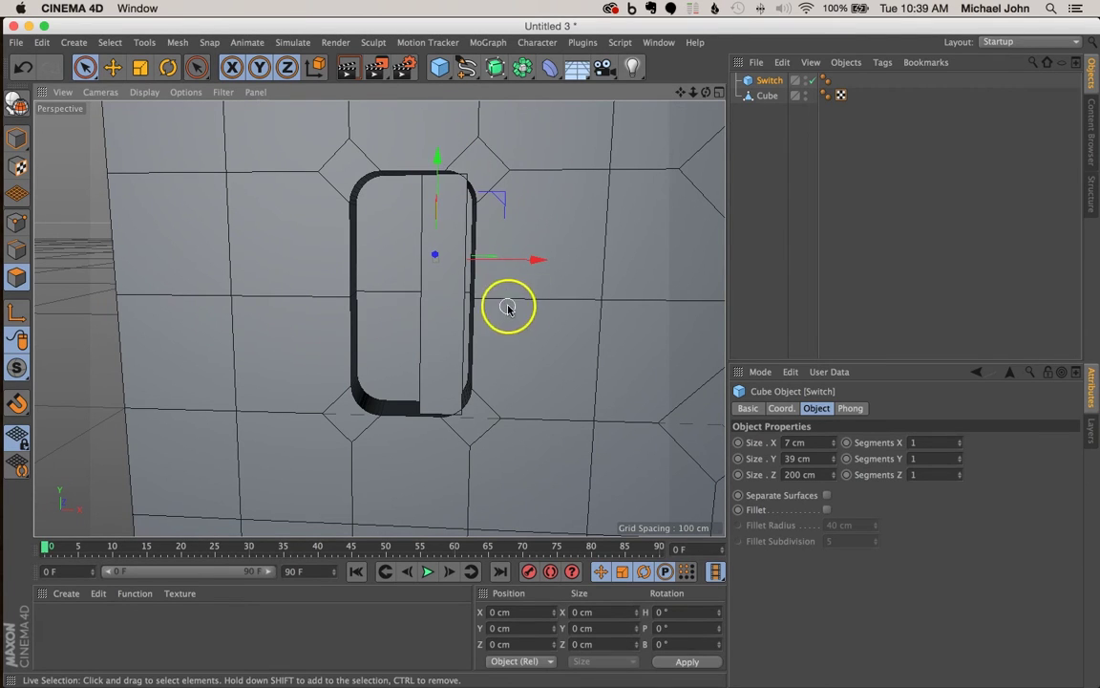
pyautogui.keyDown('alt'); pyautogui.moveTo(523, 308); pyautogui.dragTo(597, 339); pyautogui.keyUp('alt')
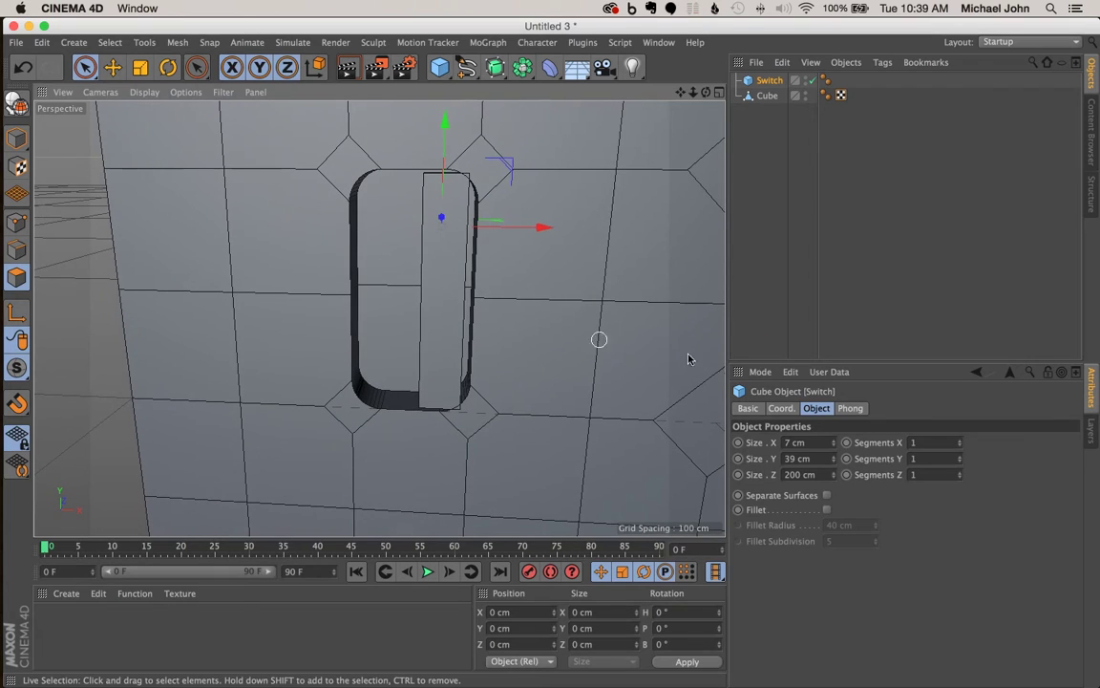
pyautogui.click(833, 463)
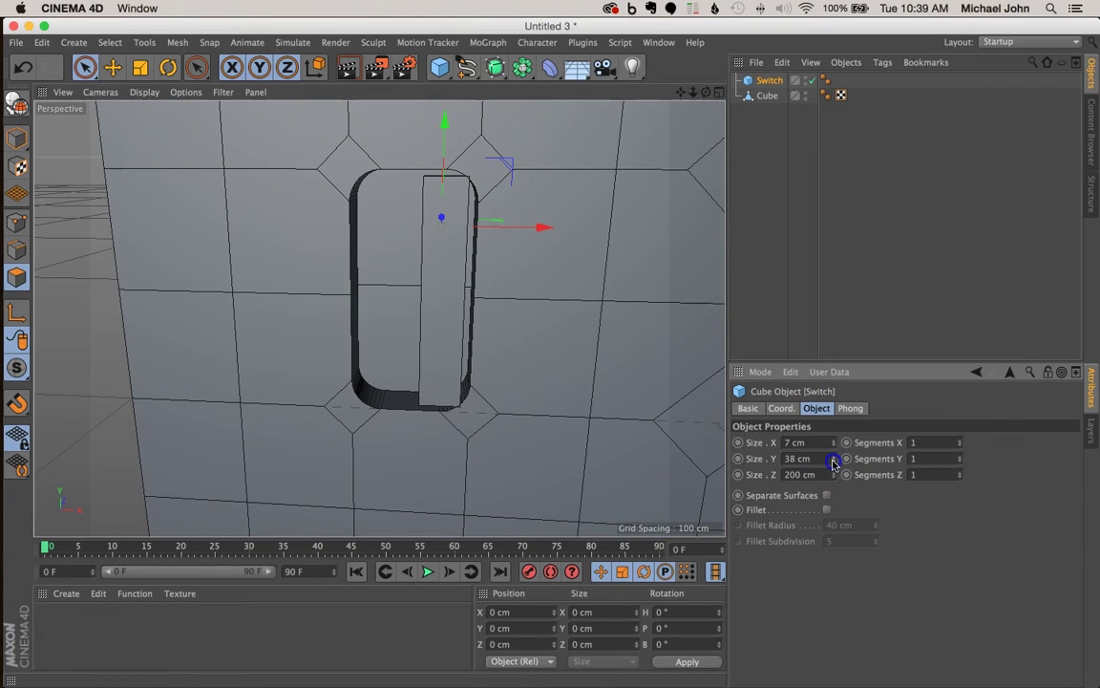
# Reduce the Switch depth to 20 cm and lower it into the slot
pyautogui.keyDown('alt'); pyautogui.moveTo(714, 390); pyautogui.dragTo(550, 319); pyautogui.keyUp('alt')
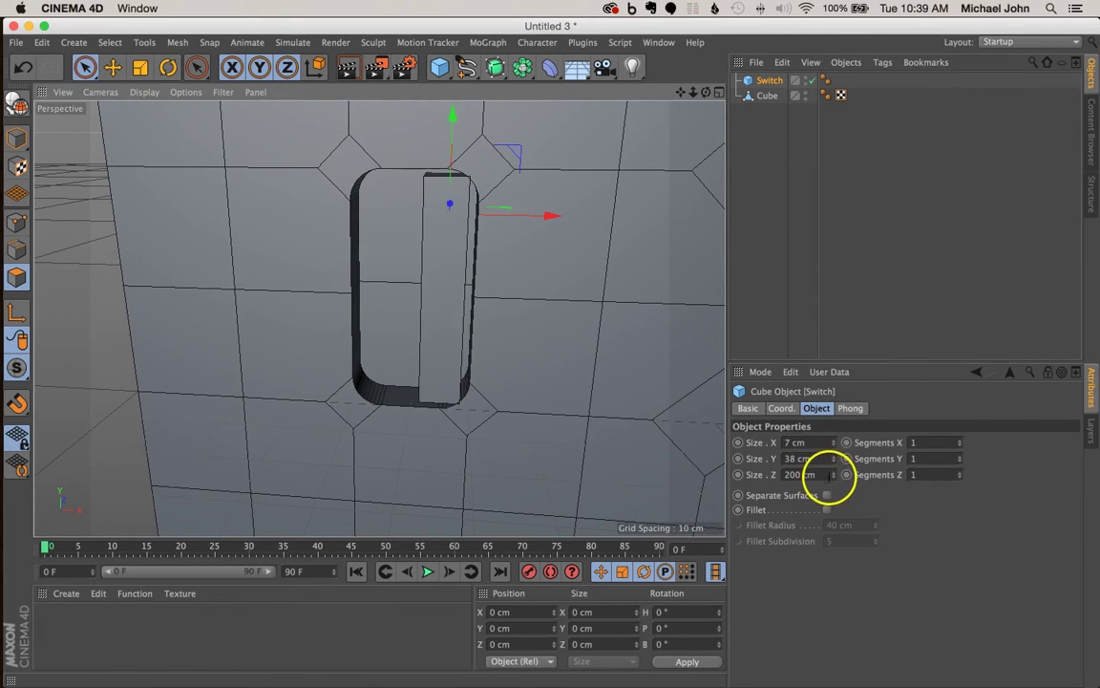
pyautogui.moveTo(825, 479); pyautogui.dragTo(833, 489)
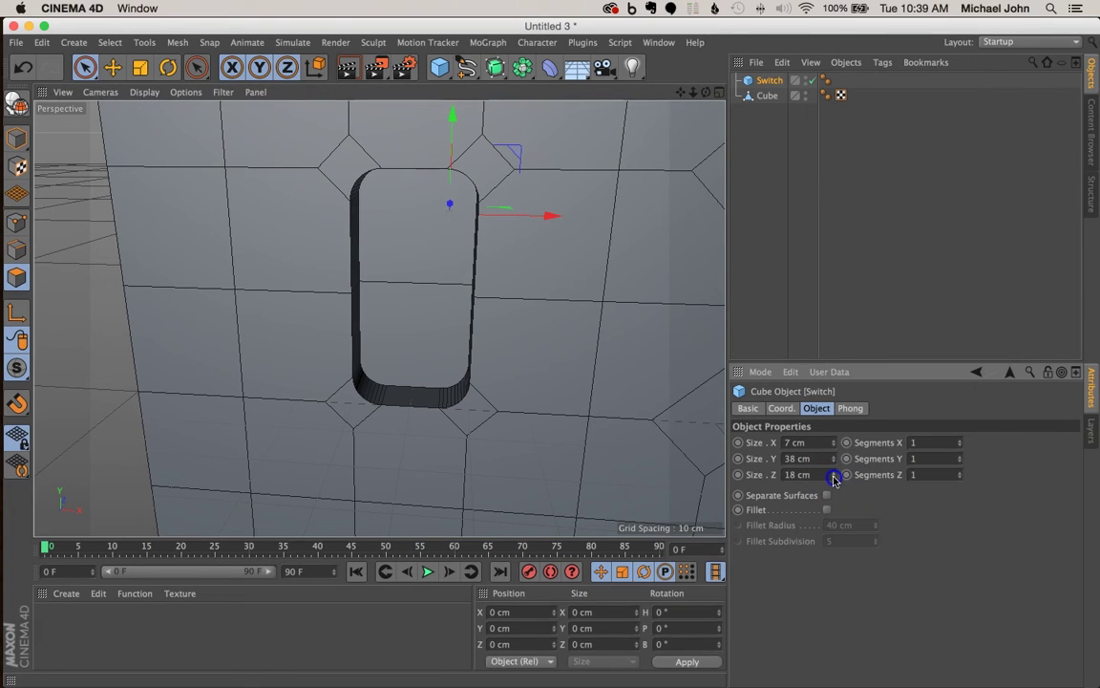
pyautogui.moveTo(834, 480); pyautogui.dragTo(834, 480)
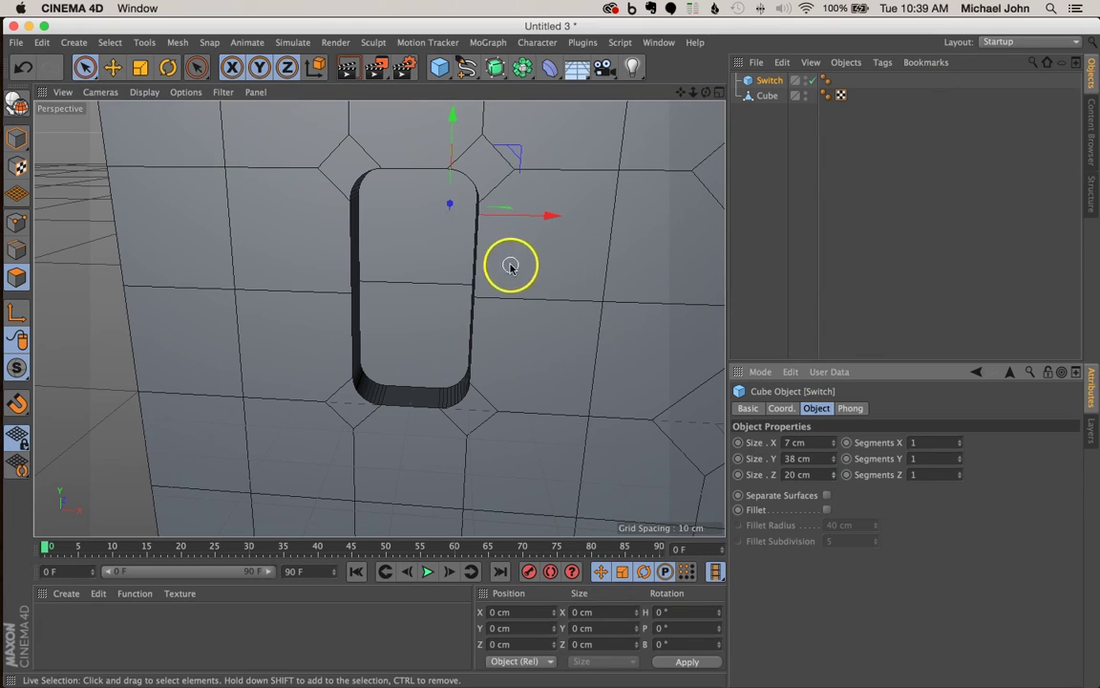
pyautogui.keyDown('alt'); pyautogui.moveTo(511, 266); pyautogui.dragTo(433, 292); pyautogui.keyUp('alt')
pyautogui.moveTo(650, 159)
pyautogui.mouseDown()
pyautogui.moveTo(524, 250)
pyautogui.moveTo(572, 270)
pyautogui.moveTo(678, 250)
pyautogui.moveTo(516, 272)
pyautogui.moveTo(588, 265)
pyautogui.moveTo(590, 232)
pyautogui.moveTo(586, 301)
pyautogui.moveTo(555, 327)
pyautogui.moveTo(546, 230)
pyautogui.moveTo(511, 233)
pyautogui.moveTo(653, 216)
pyautogui.moveTo(678, 186)
pyautogui.moveTo(622, 254)
pyautogui.moveTo(597, 226)
pyautogui.mouseUp()
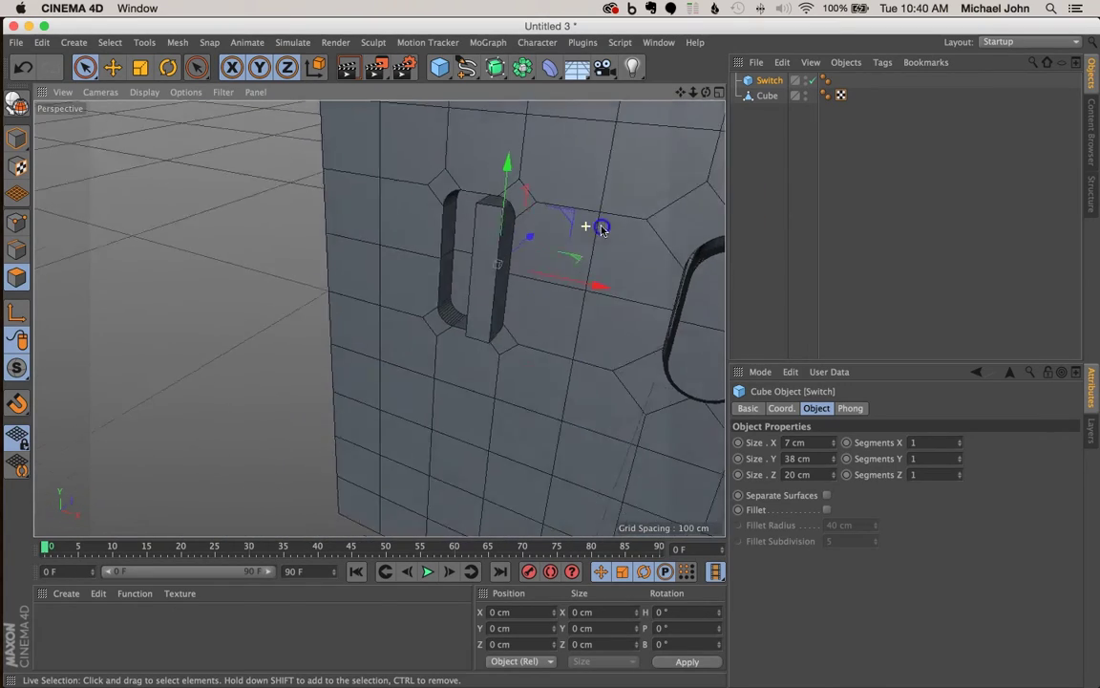
pyautogui.click(770, 82)
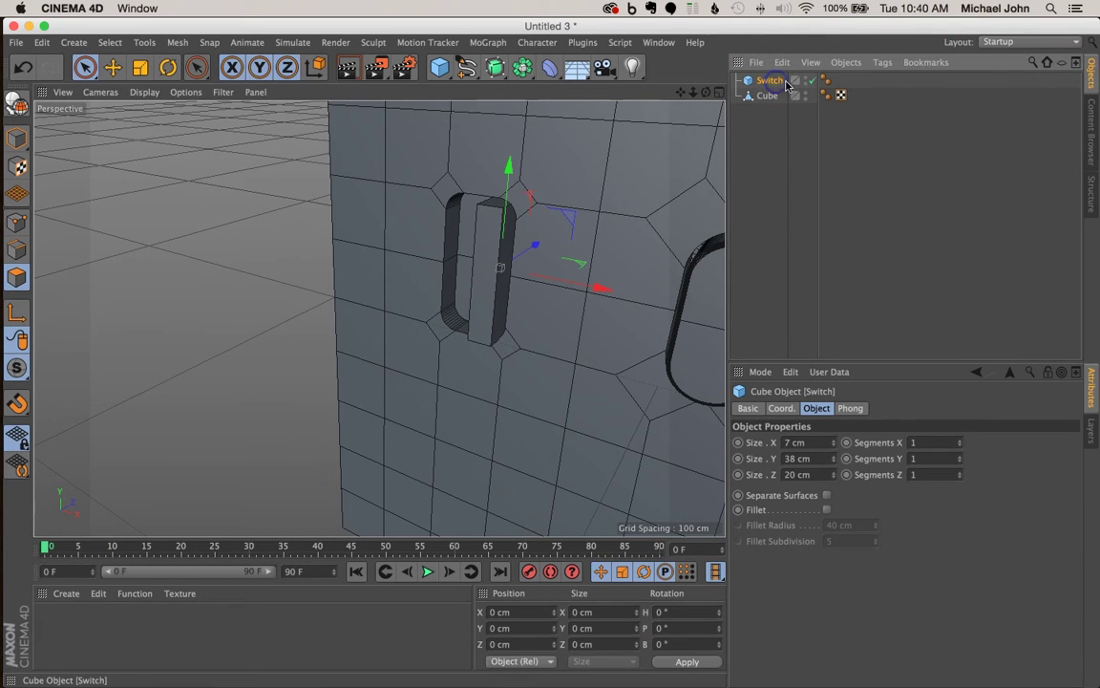
# Make the Switch editable with C and enter Edge mode
pyautogui.press('c')
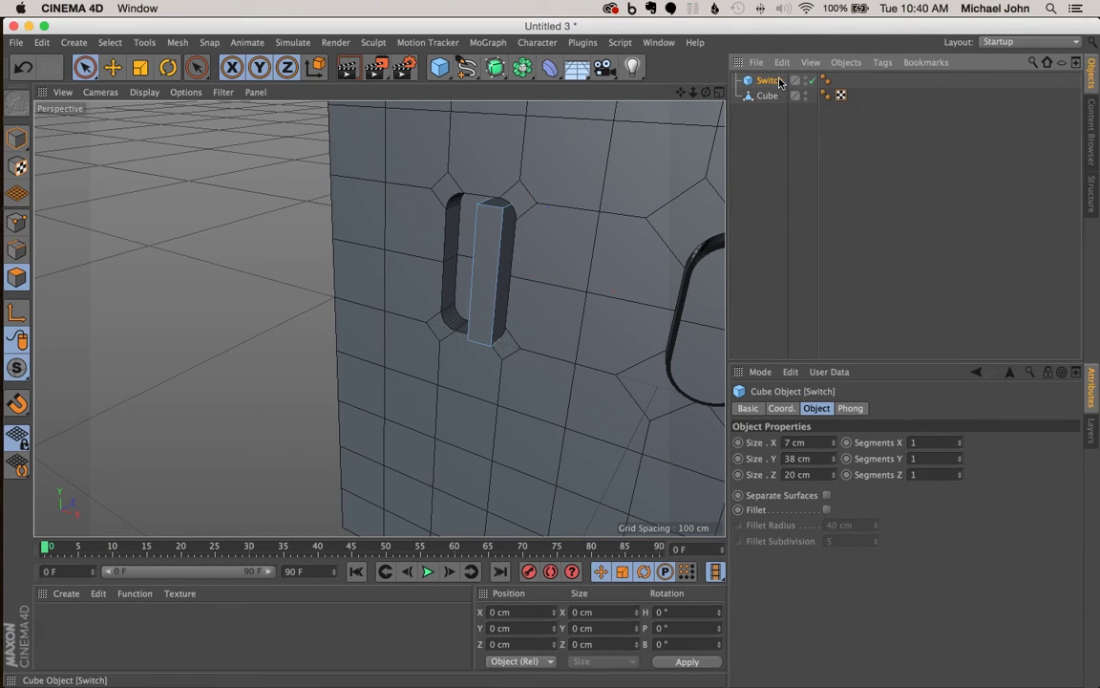
pyautogui.click(770, 83)
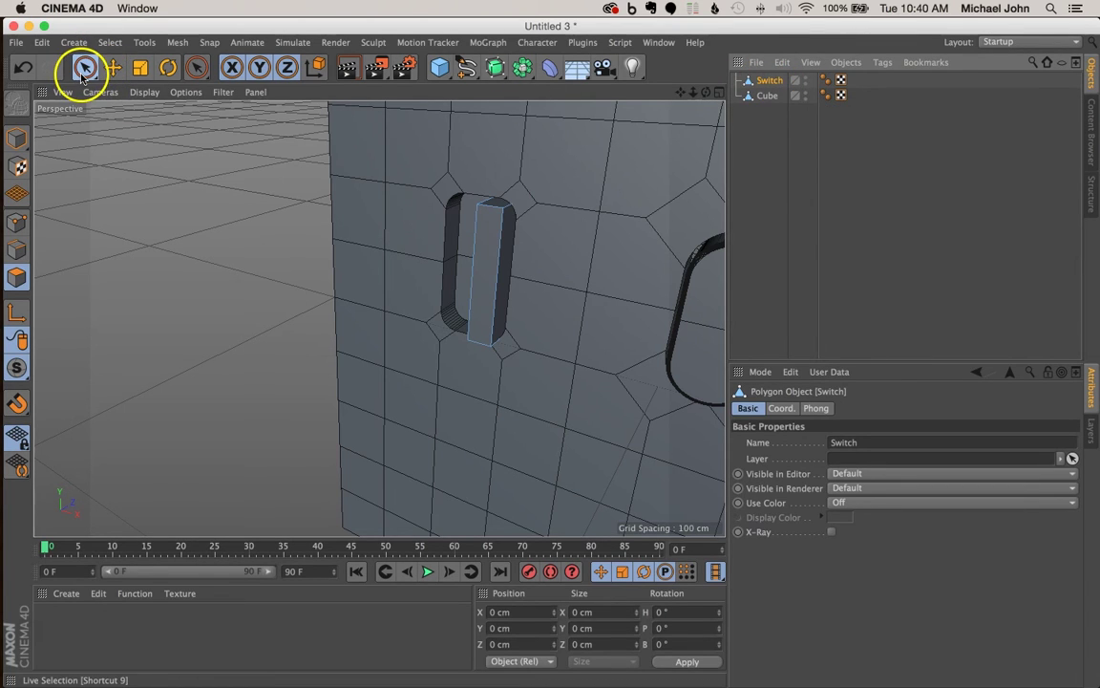
pyautogui.click(20, 250)
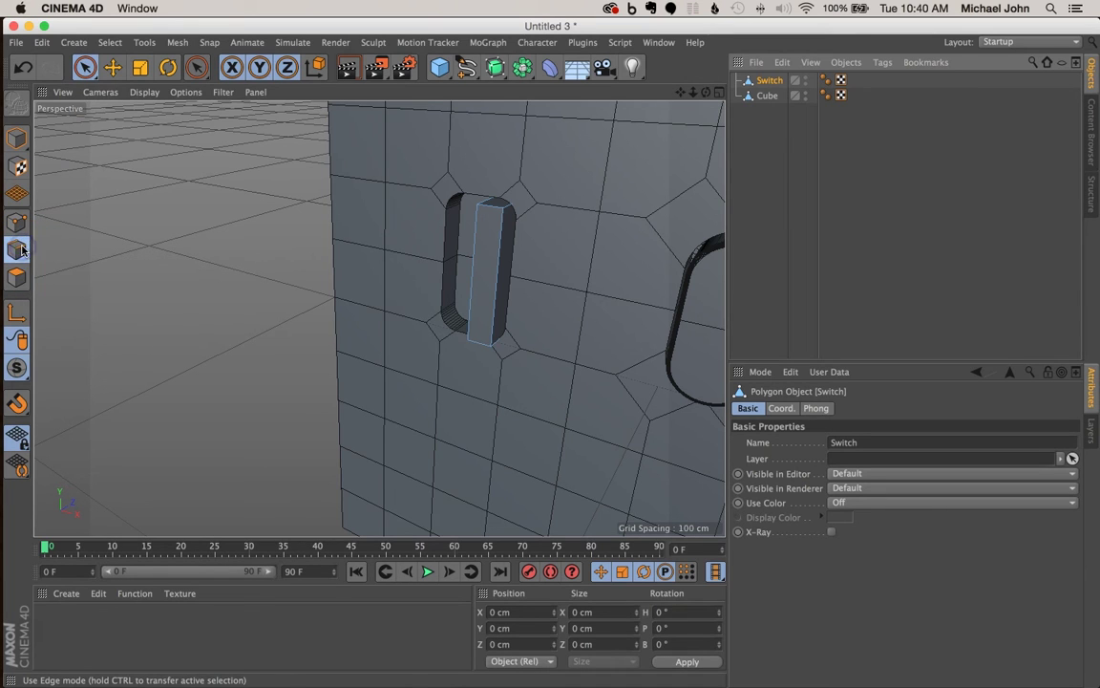
pyautogui.scroll(5, 533, 197)
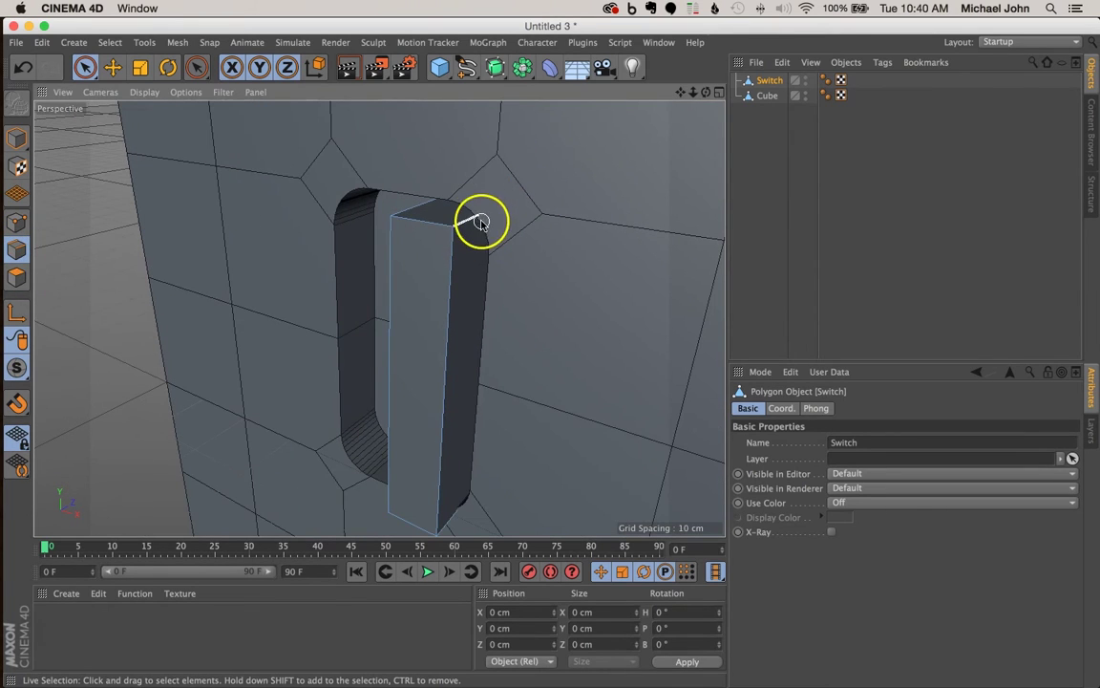
pyautogui.moveTo(433, 248)
pyautogui.keyDown('alt'); pyautogui.mouseDown()
pyautogui.moveTo(624, 238)
pyautogui.moveTo(533, 116)
pyautogui.moveTo(553, 351)
pyautogui.moveTo(489, 296)
pyautogui.moveTo(455, 306)
pyautogui.moveTo(496, 241)
pyautogui.moveTo(467, 211)
pyautogui.moveTo(422, 246)
pyautogui.mouseUp(); pyautogui.keyUp('alt')
pyautogui.keyDown('alt'); pyautogui.moveTo(422, 245); pyautogui.dragTo(413, 205, button='right'); pyautogui.keyUp('alt')
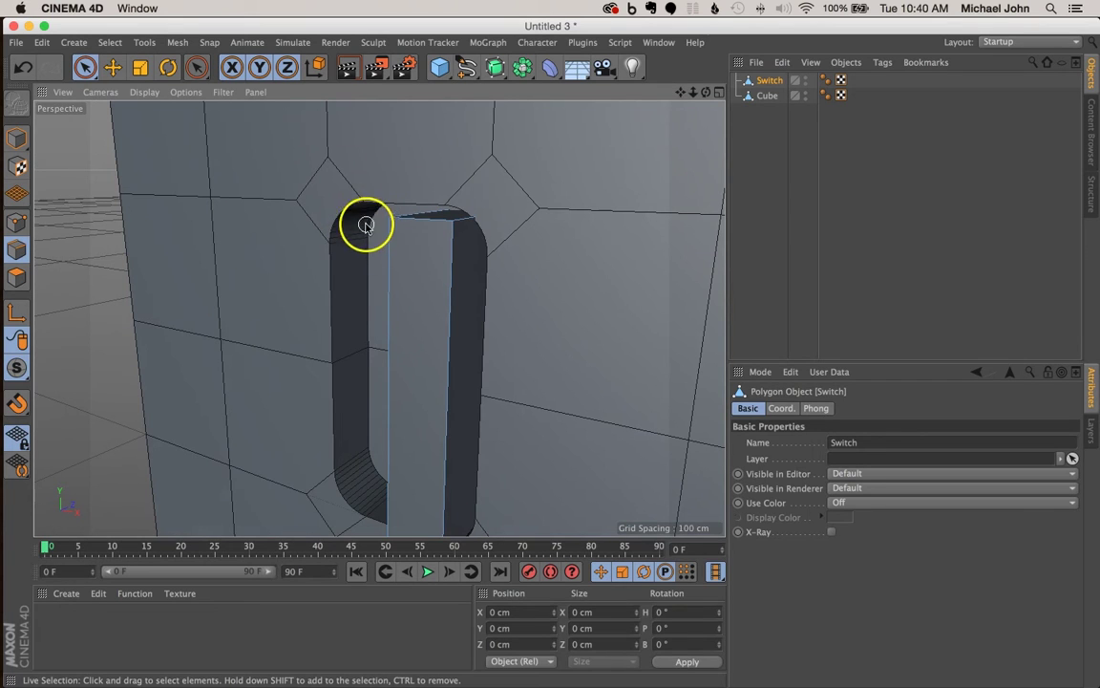
pyautogui.keyDown('alt'); pyautogui.moveTo(420, 280); pyautogui.dragTo(409, 321); pyautogui.keyUp('alt')
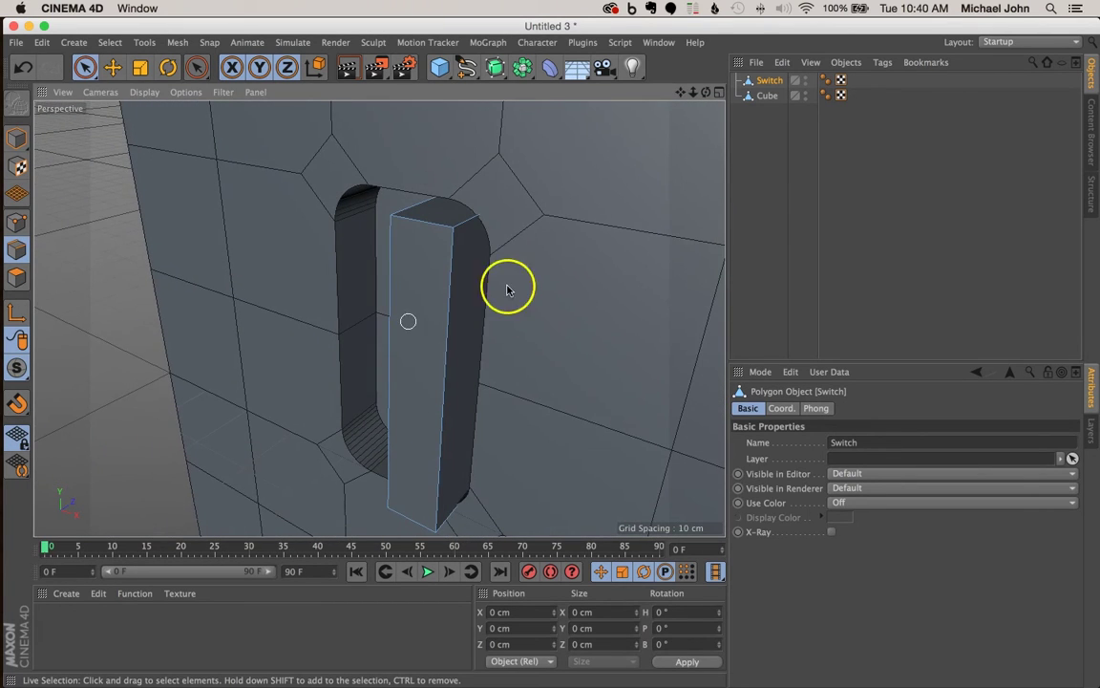
# Select the Switch's short top and bottom end edges
pyautogui.click(474, 217)
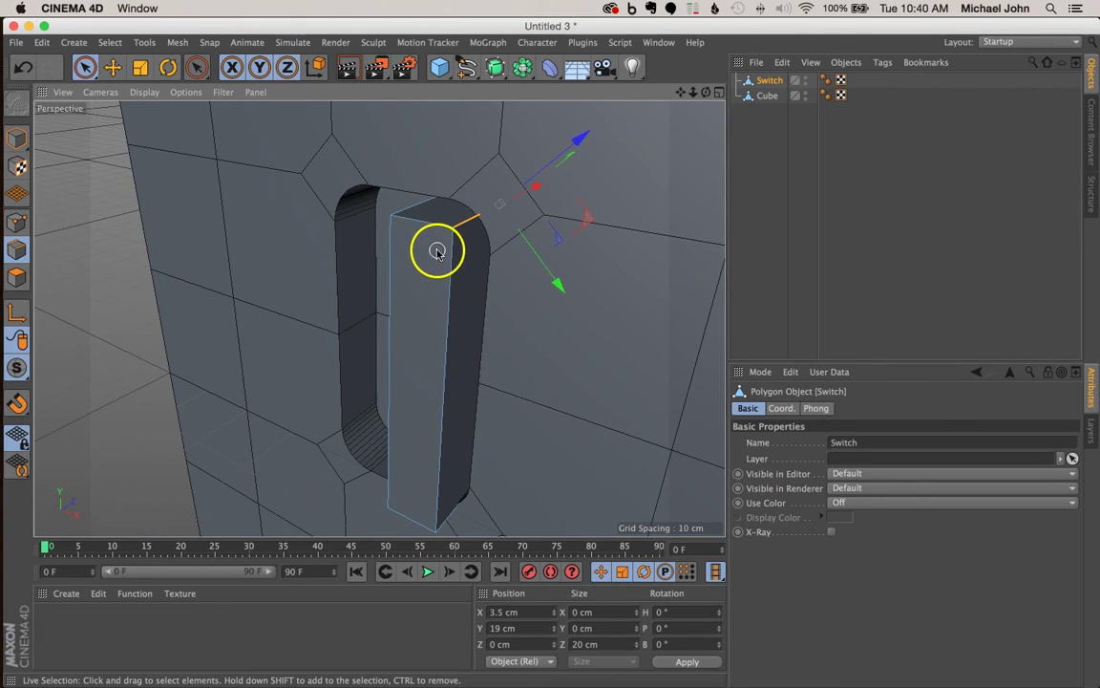
pyautogui.keyDown('alt'); pyautogui.moveTo(430, 249); pyautogui.dragTo(597, 257); pyautogui.keyUp('alt')
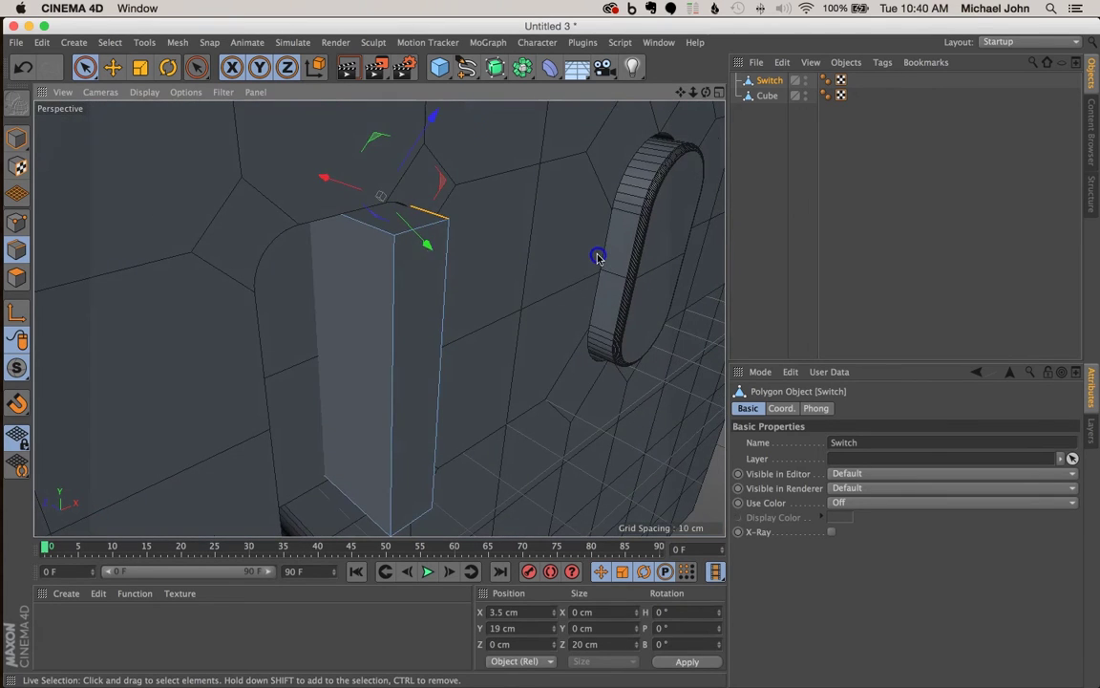
pyautogui.scroll(-3, 597, 257)
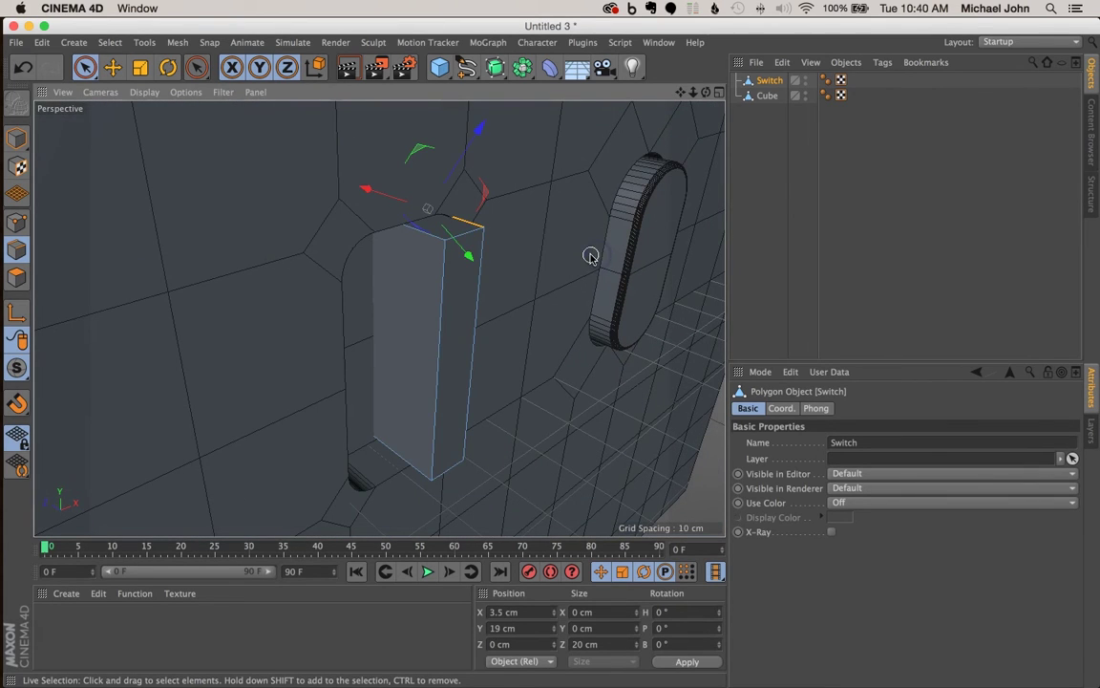
pyautogui.keyDown('shift'); pyautogui.click(429, 238); pyautogui.keyUp('shift')
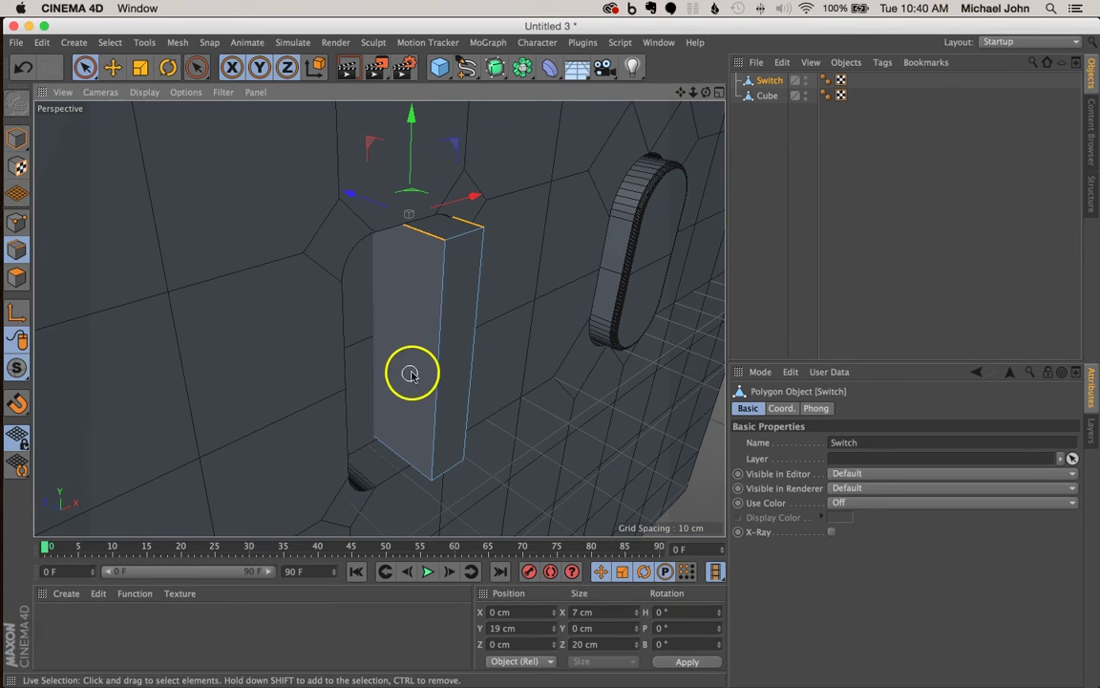
pyautogui.moveTo(397, 434)
pyautogui.keyDown('shift'); pyautogui.mouseDown()
pyautogui.moveTo(407, 431)
pyautogui.moveTo(403, 457)
pyautogui.mouseUp(); pyautogui.keyUp('shift')
pyautogui.keyDown('alt'); pyautogui.moveTo(453, 420); pyautogui.dragTo(209, 360); pyautogui.keyUp('alt')
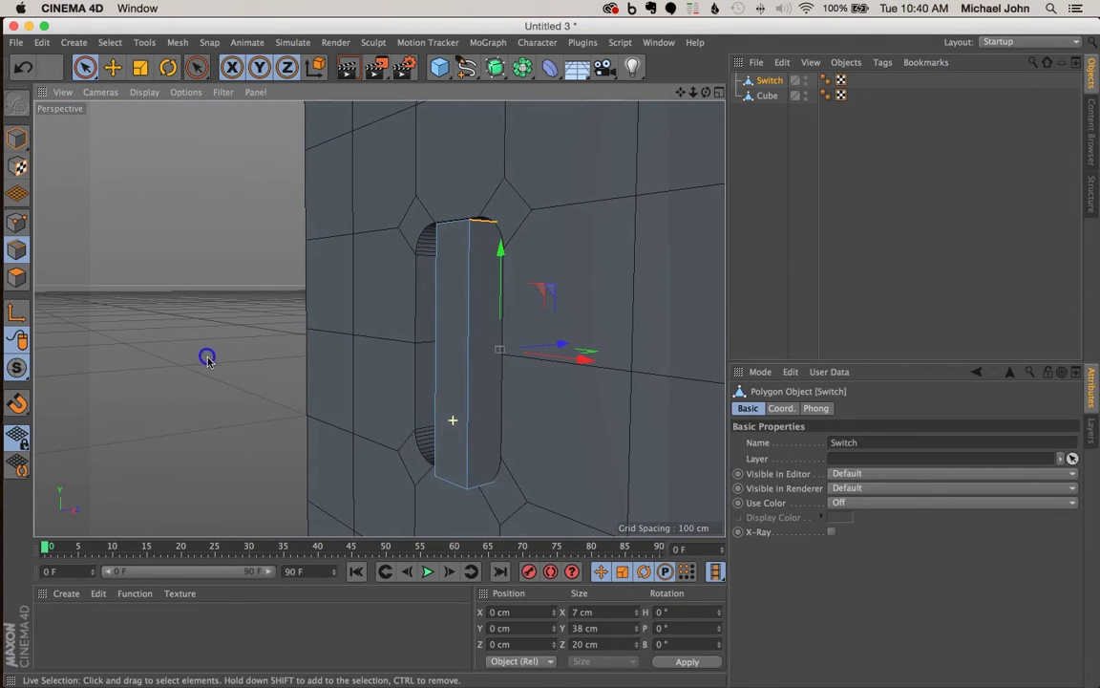
pyautogui.keyDown('alt'); pyautogui.moveTo(488, 483); pyautogui.dragTo(481, 444); pyautogui.keyUp('alt')
pyautogui.scroll(-5, 538, 344)
pyautogui.keyDown('alt'); pyautogui.moveTo(576, 243); pyautogui.dragTo(540, 238); pyautogui.keyUp('alt')
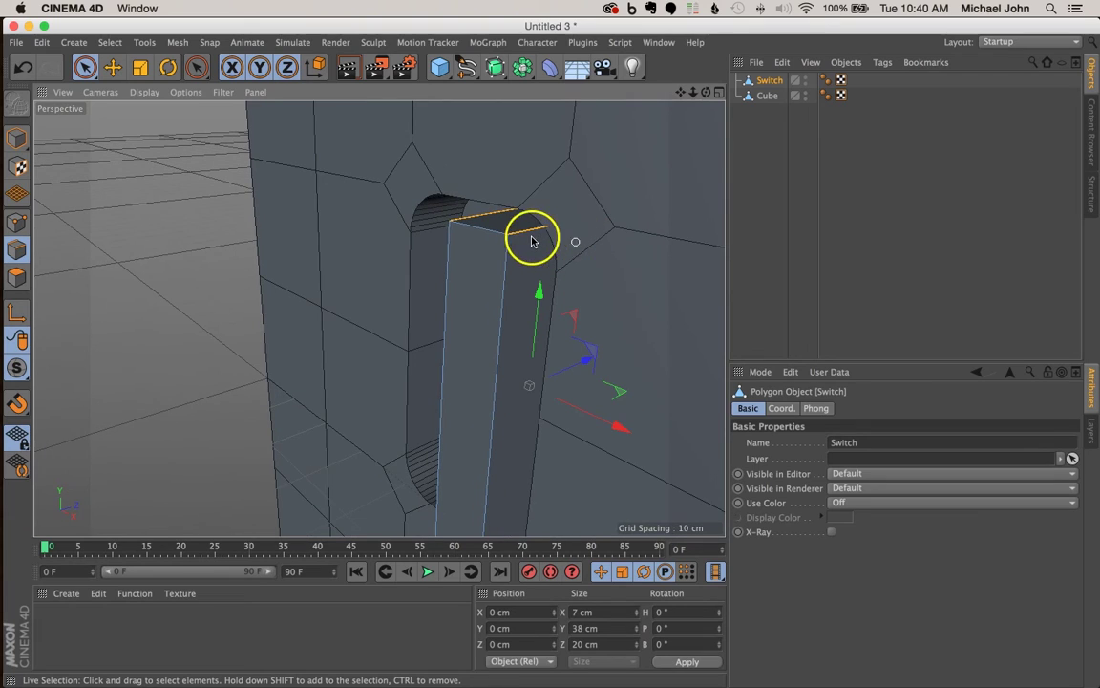
# Bevel the Switch's end edges with a 3 cm offset and 10 subdivisions, then deselect
pyautogui.rightClick(533, 232)
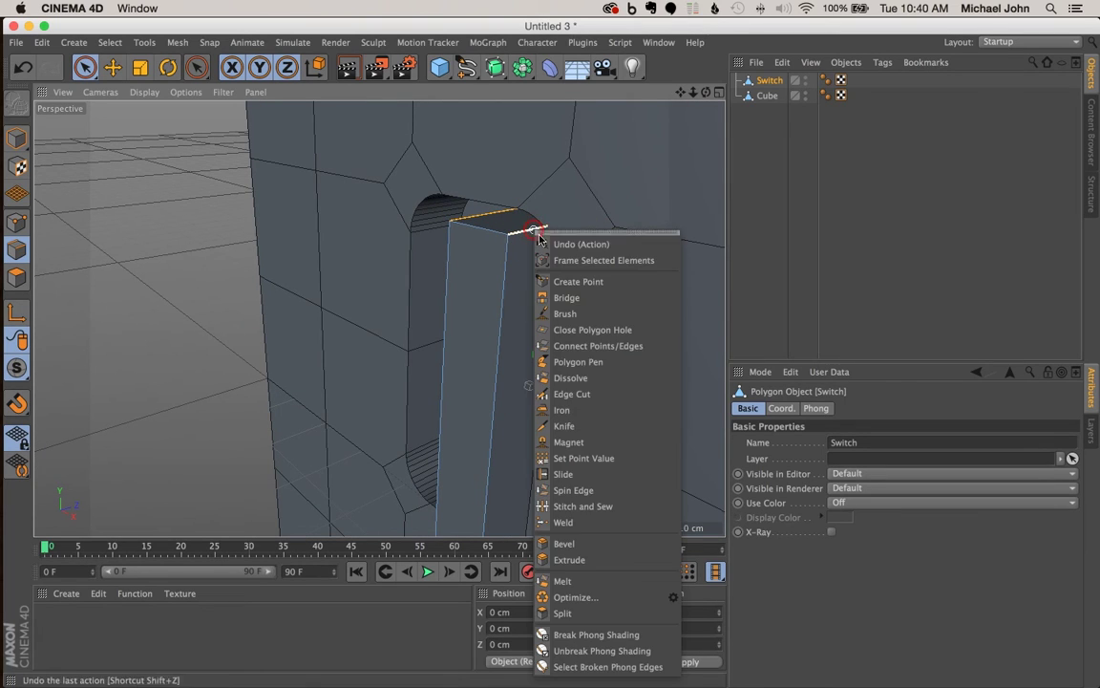
pyautogui.click(597, 523)
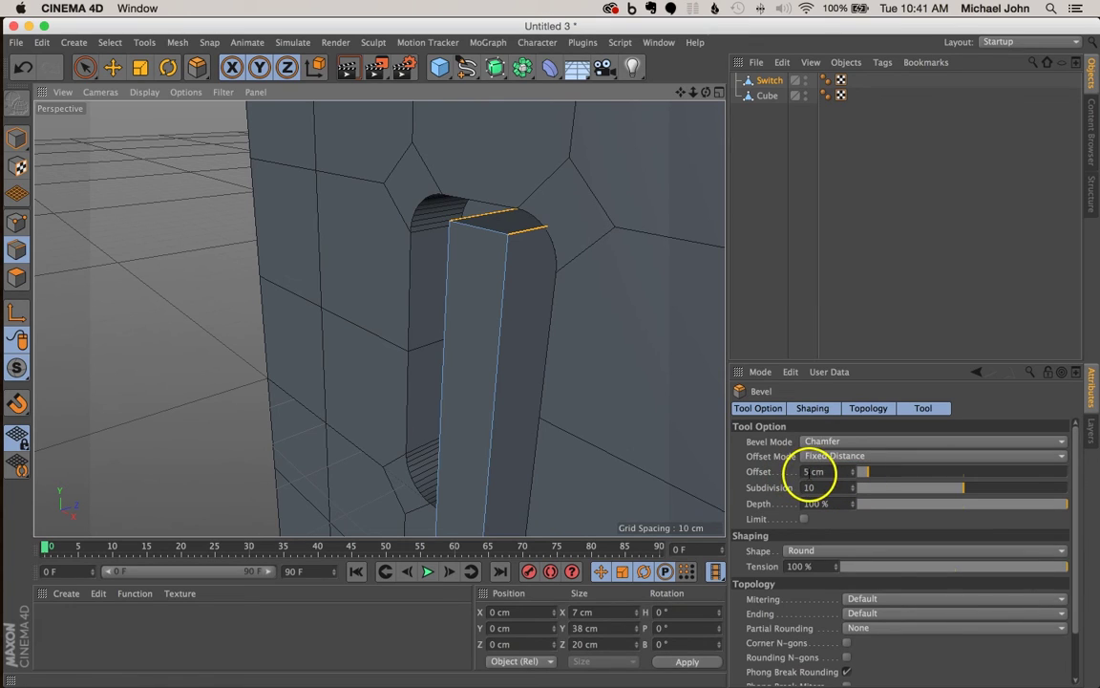
pyautogui.click(805, 472)
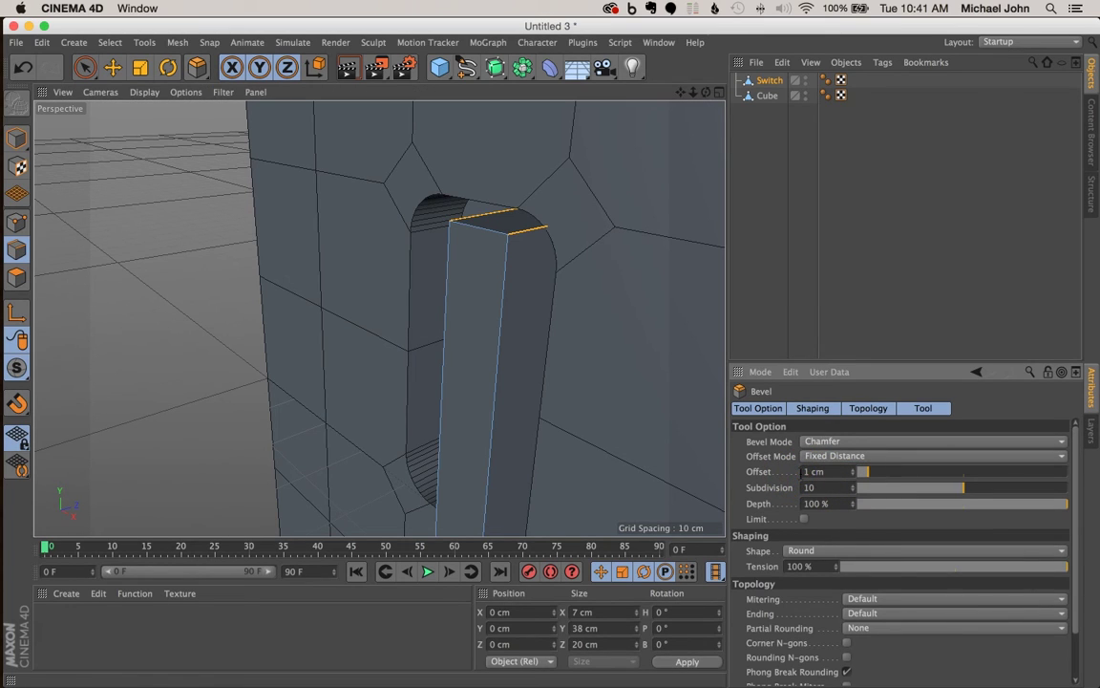
pyautogui.press('Return')
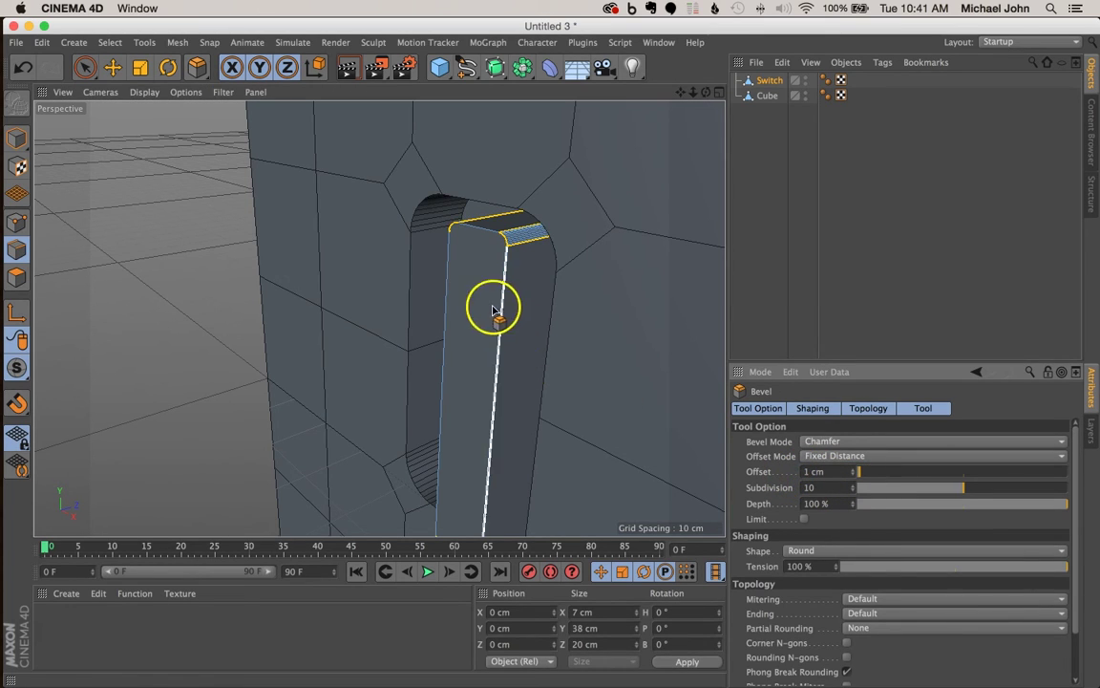
pyautogui.moveTo(496, 308)
pyautogui.keyDown('alt'); pyautogui.mouseDown()
pyautogui.moveTo(570, 275)
pyautogui.moveTo(579, 284)
pyautogui.moveTo(567, 312)
pyautogui.mouseUp(); pyautogui.keyUp('alt')
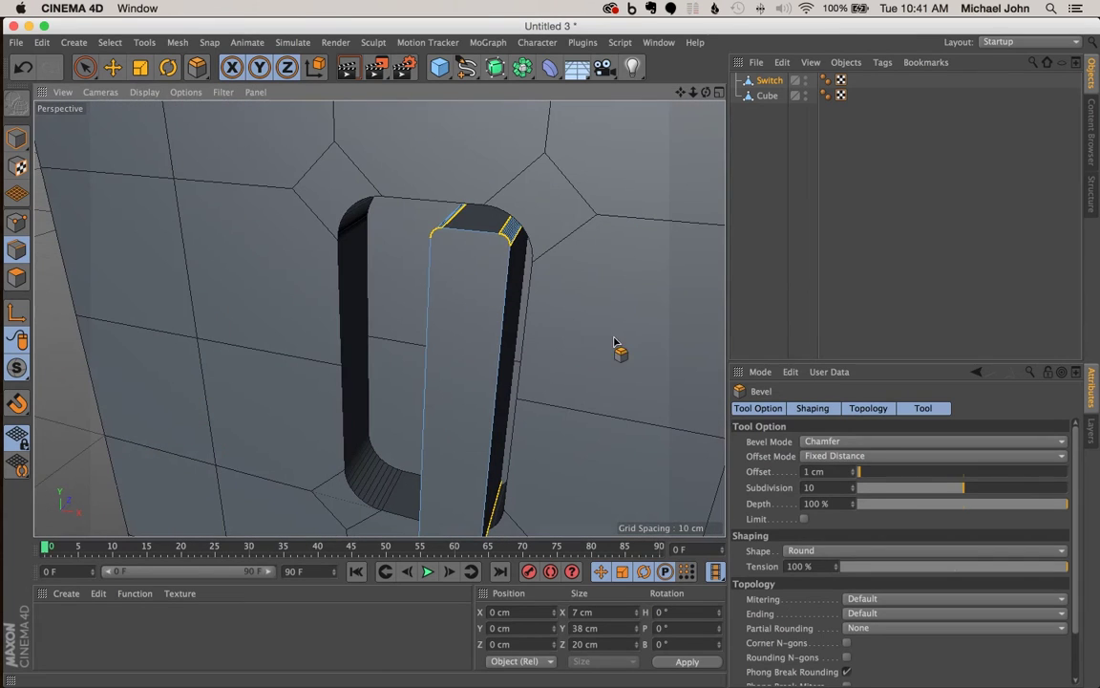
pyautogui.click(853, 470)
pyautogui.keyDown('alt'); pyautogui.moveTo(551, 381); pyautogui.dragTo(465, 341); pyautogui.keyUp('alt')
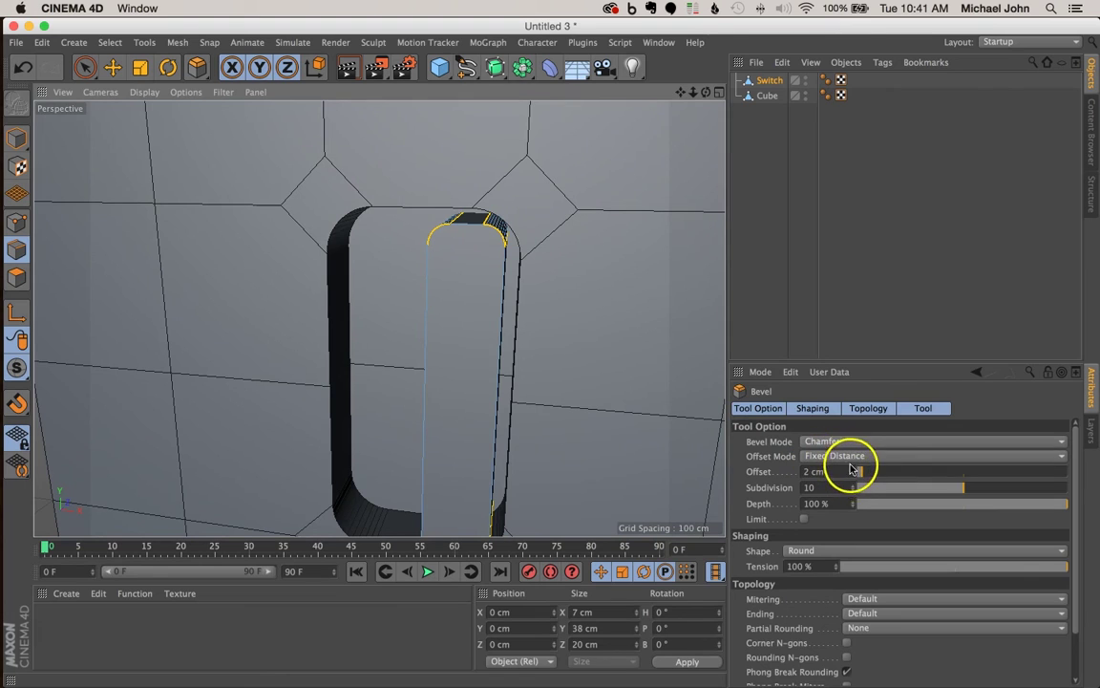
pyautogui.click(855, 469)
pyautogui.keyDown('alt'); pyautogui.moveTo(483, 263); pyautogui.dragTo(400, 337); pyautogui.keyUp('alt')
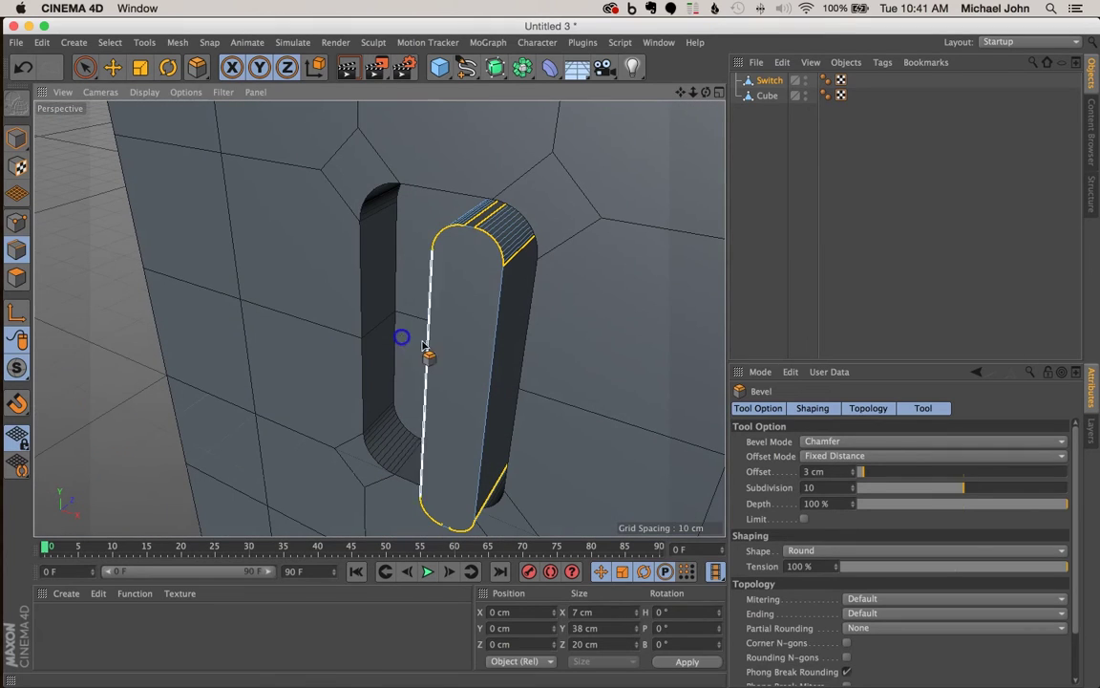
pyautogui.click(89, 69)
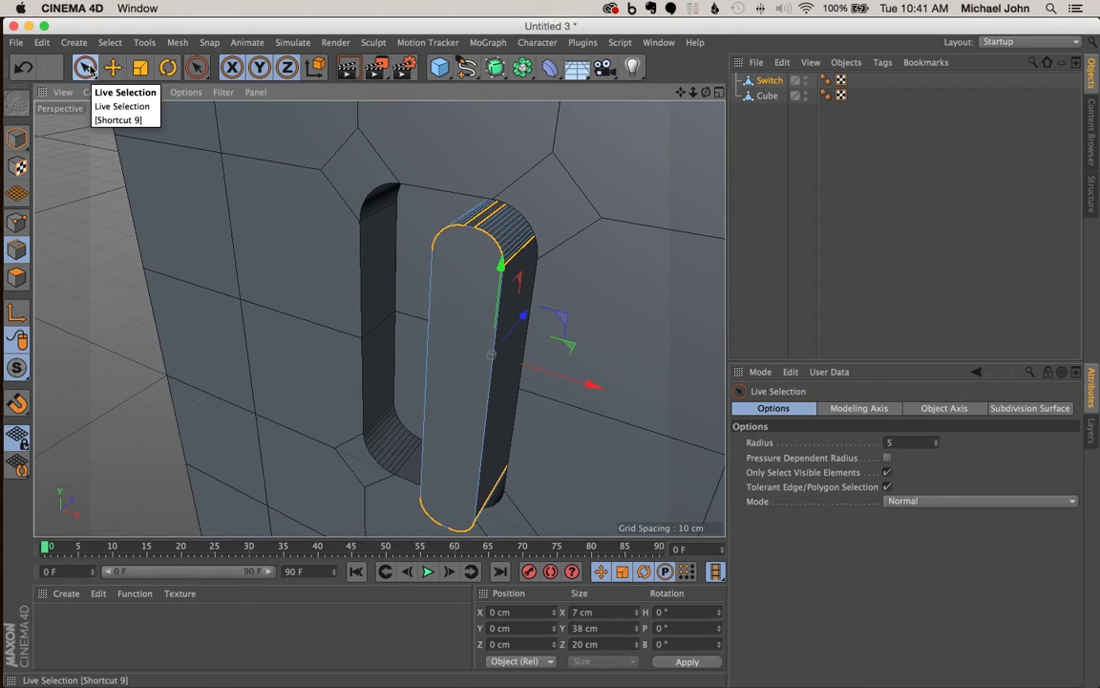
pyautogui.click(91, 208)
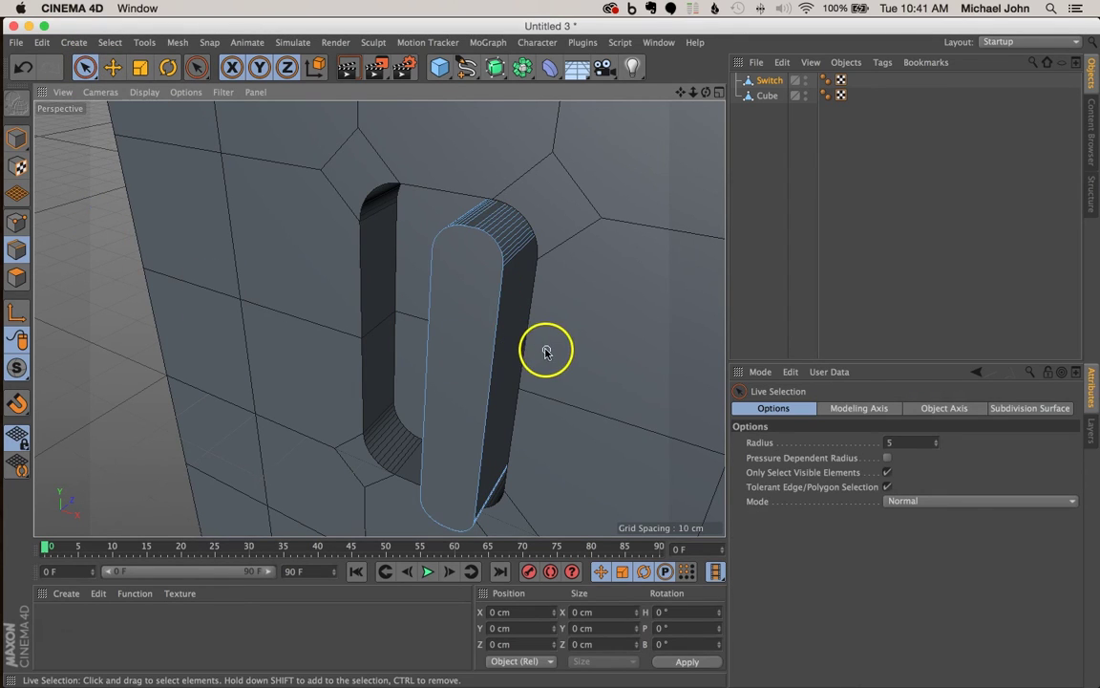
# Loop-select the edge loop around the Switch's front face
pyautogui.click(490, 323)
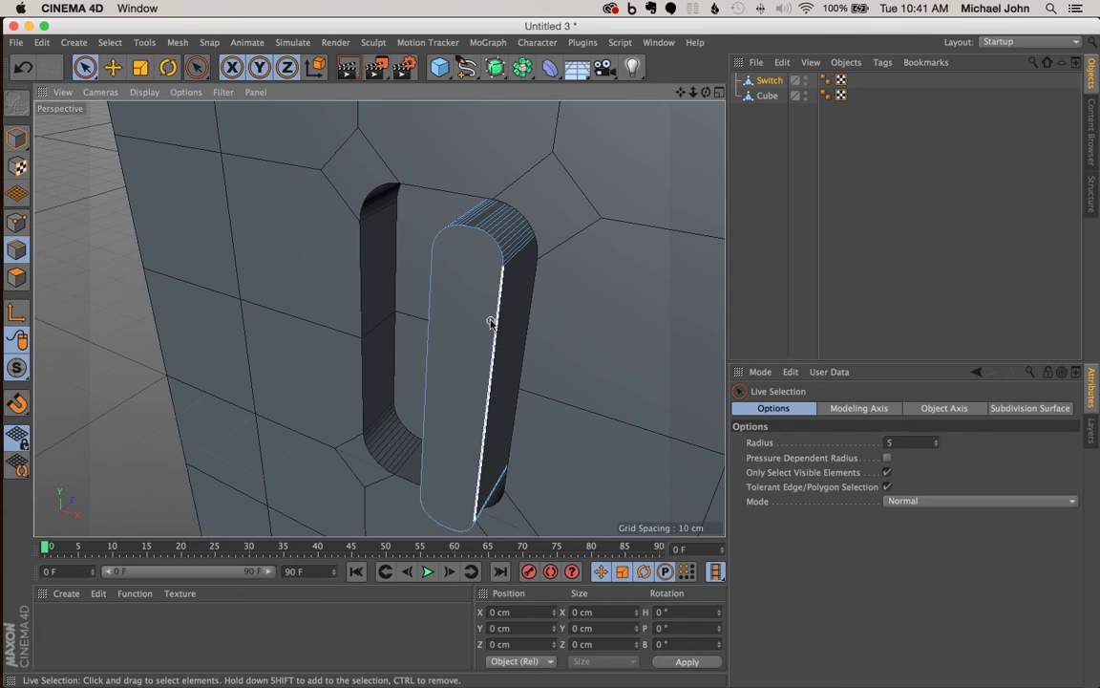
pyautogui.press('u')
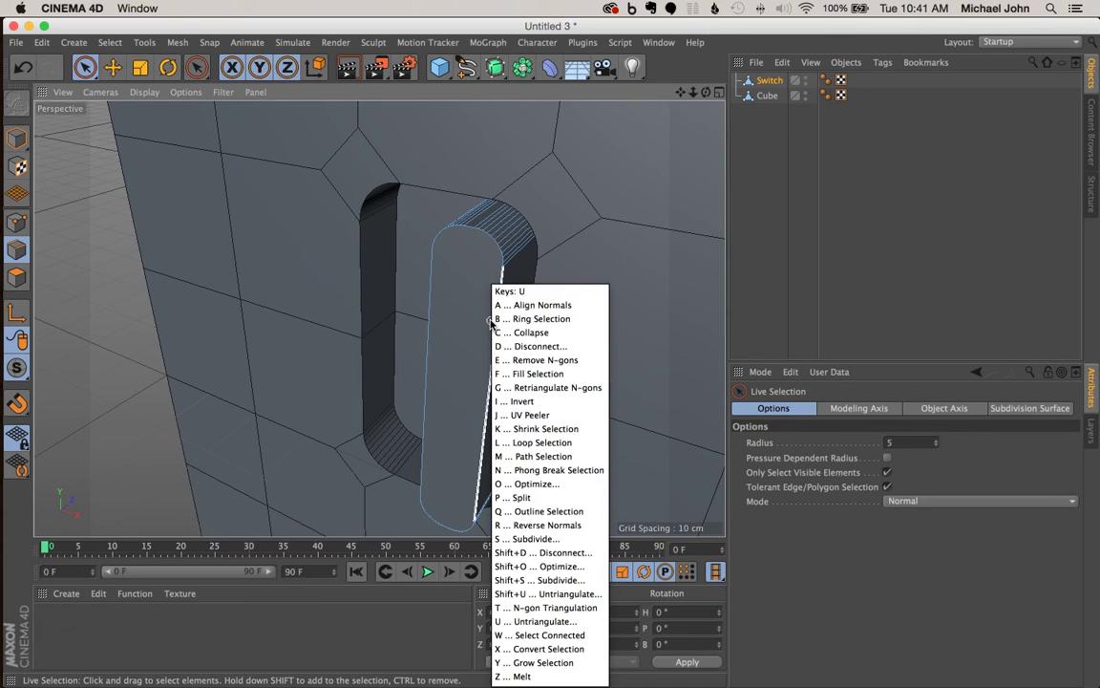
pyautogui.press('l')
pyautogui.moveTo(494, 321); pyautogui.dragTo(488, 373)
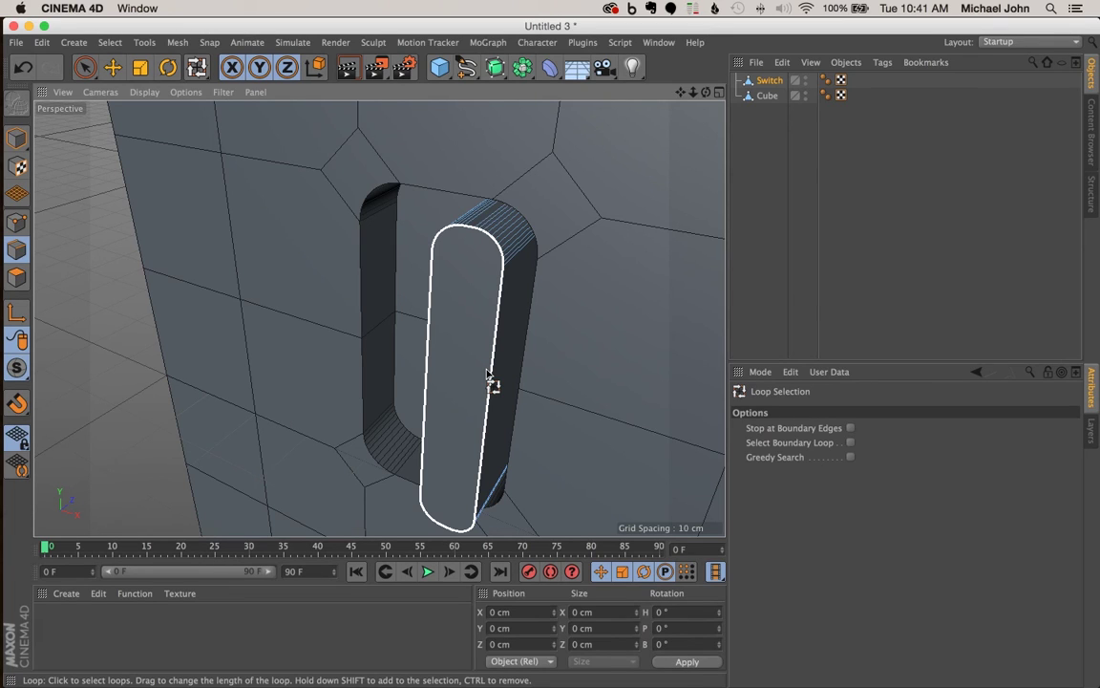
pyautogui.moveTo(488, 372); pyautogui.dragTo(481, 346)
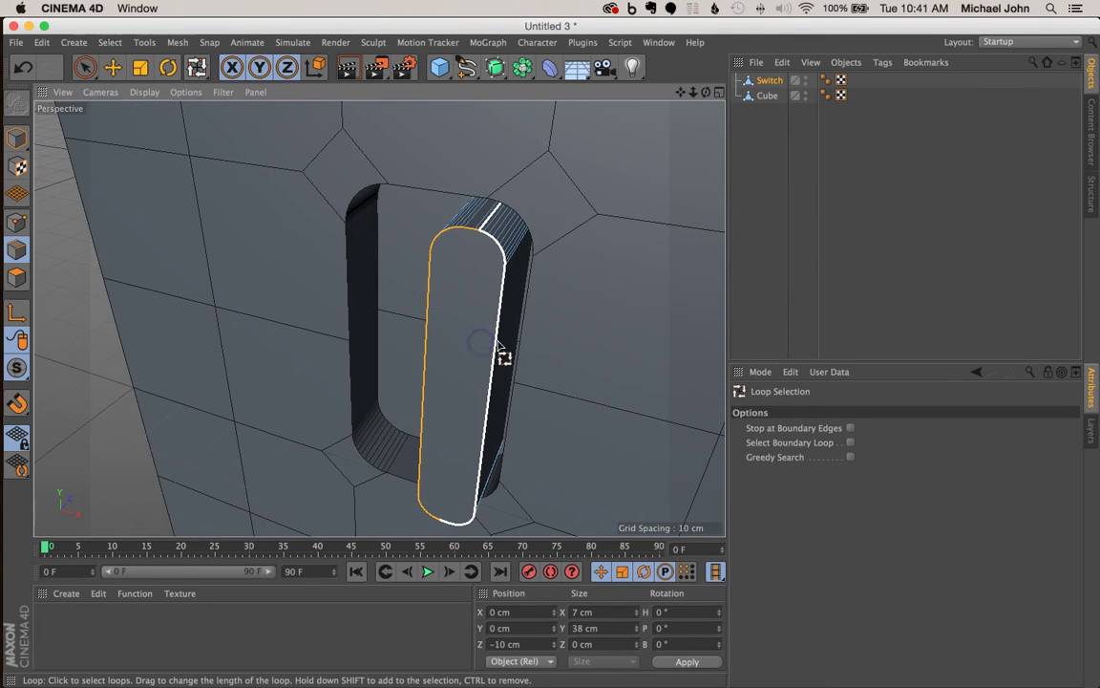
# Bevel the front loop with a 1 cm offset and 10 subdivisions, then deselect
pyautogui.rightClick(496, 344)
pyautogui.click(554, 557)
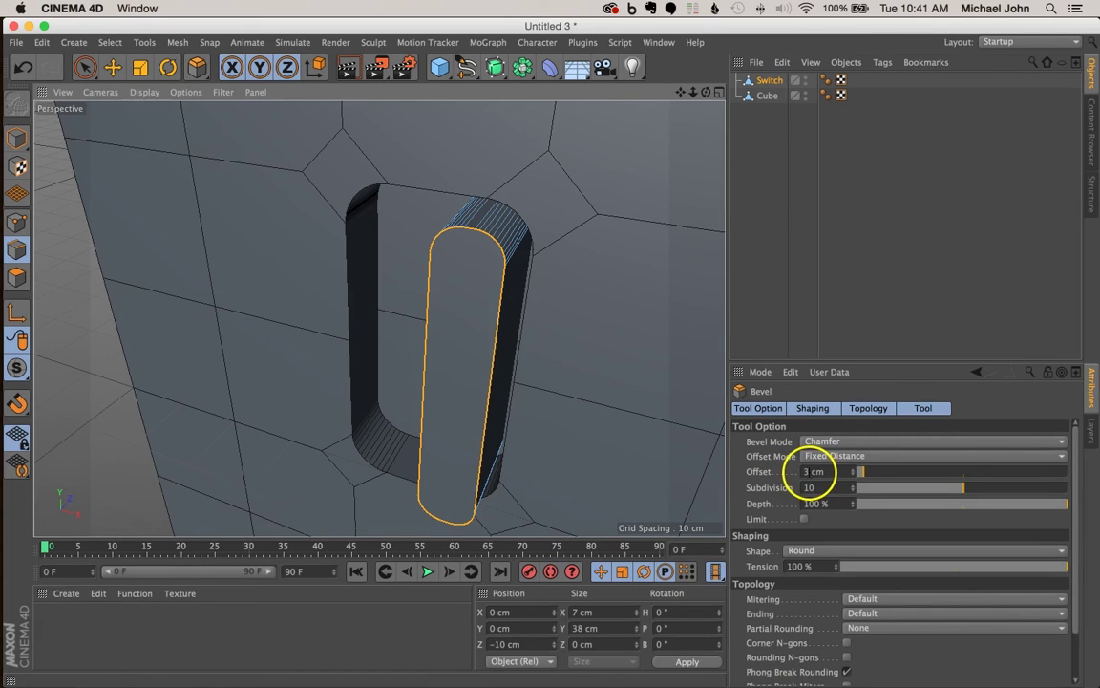
pyautogui.moveTo(811, 473); pyautogui.dragTo(789, 471)
pyautogui.click(722, 491)
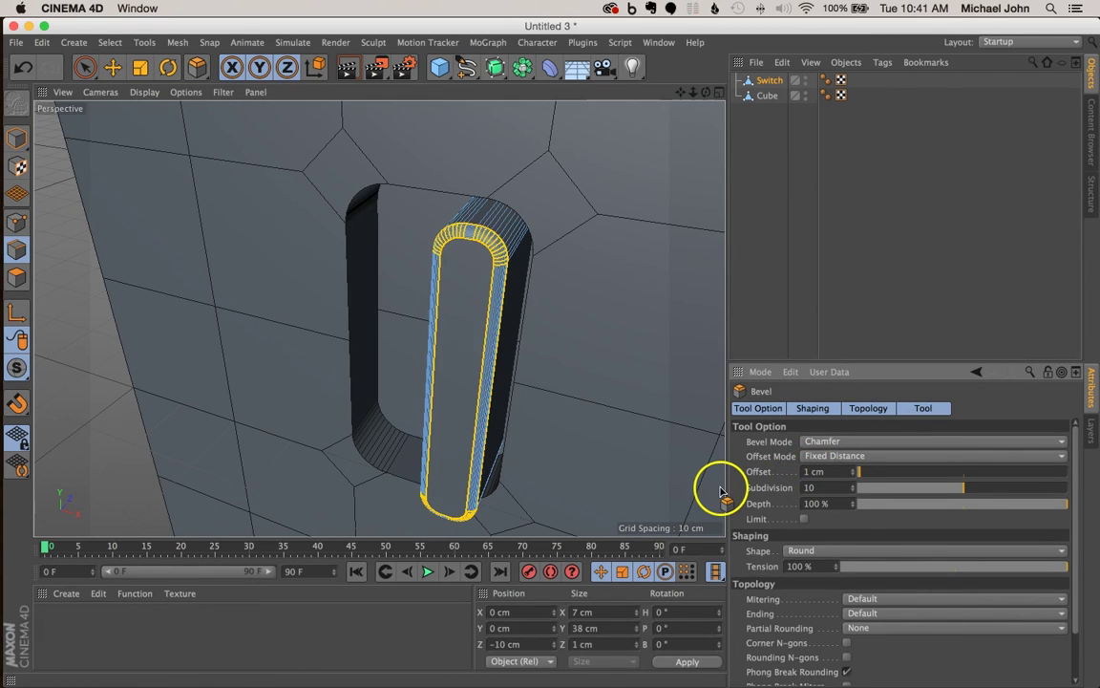
pyautogui.moveTo(481, 325)
pyautogui.keyDown('alt'); pyautogui.mouseDown()
pyautogui.moveTo(351, 275)
pyautogui.moveTo(474, 334)
pyautogui.mouseUp(); pyautogui.keyUp('alt')
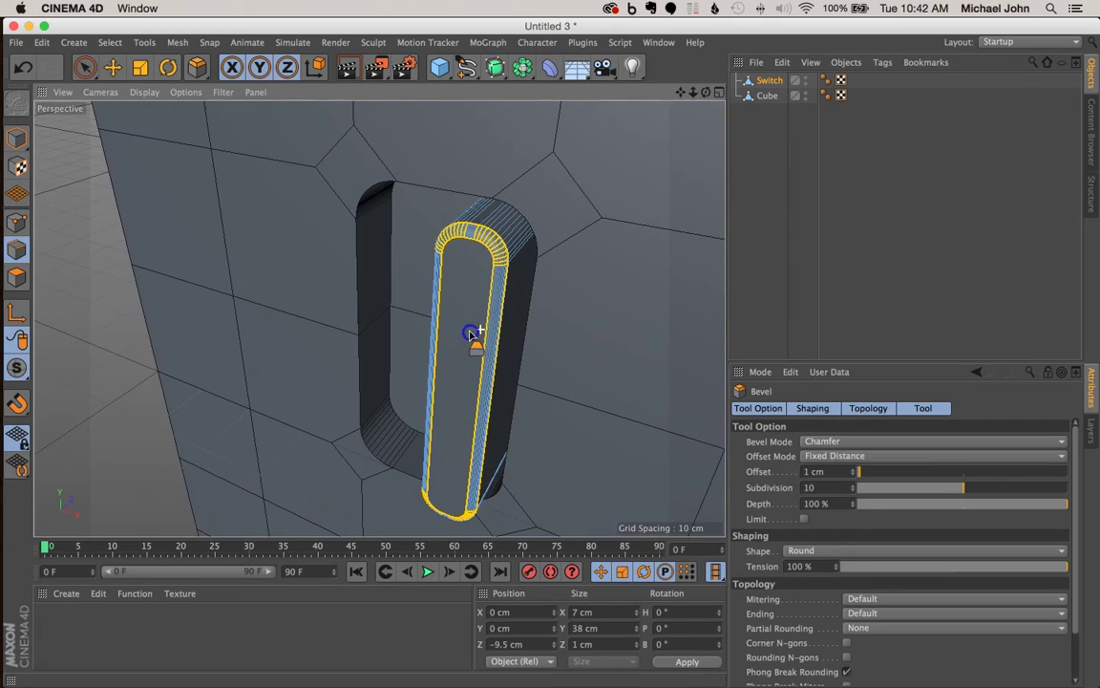
pyautogui.click(831, 507)
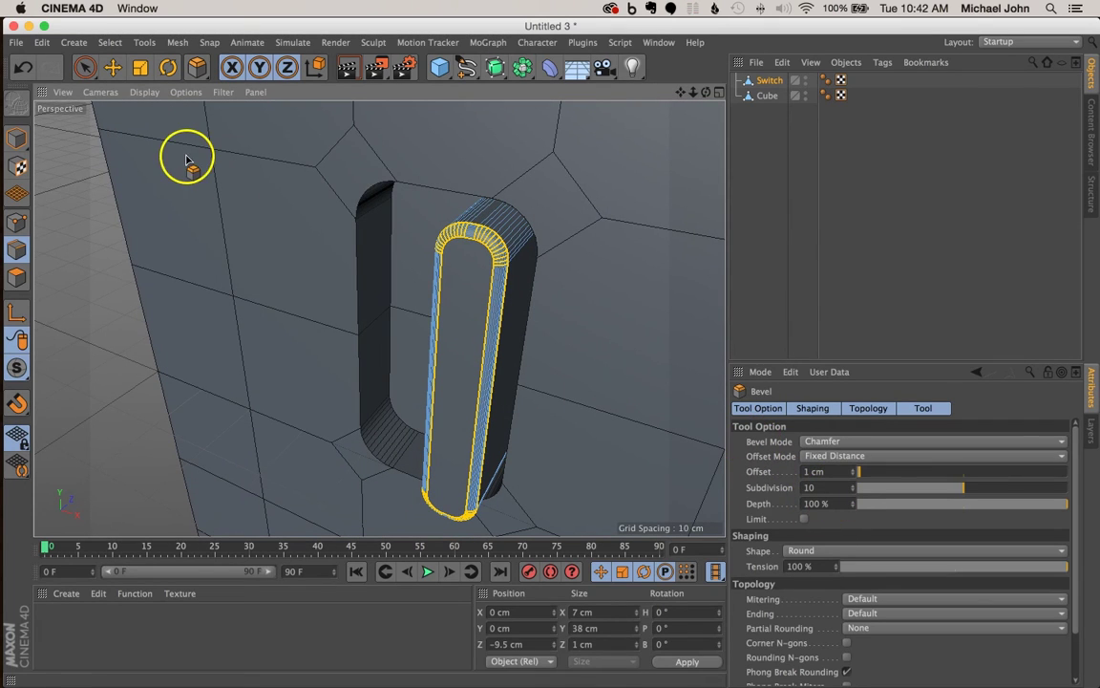
pyautogui.click(85, 68)
pyautogui.click(89, 288)
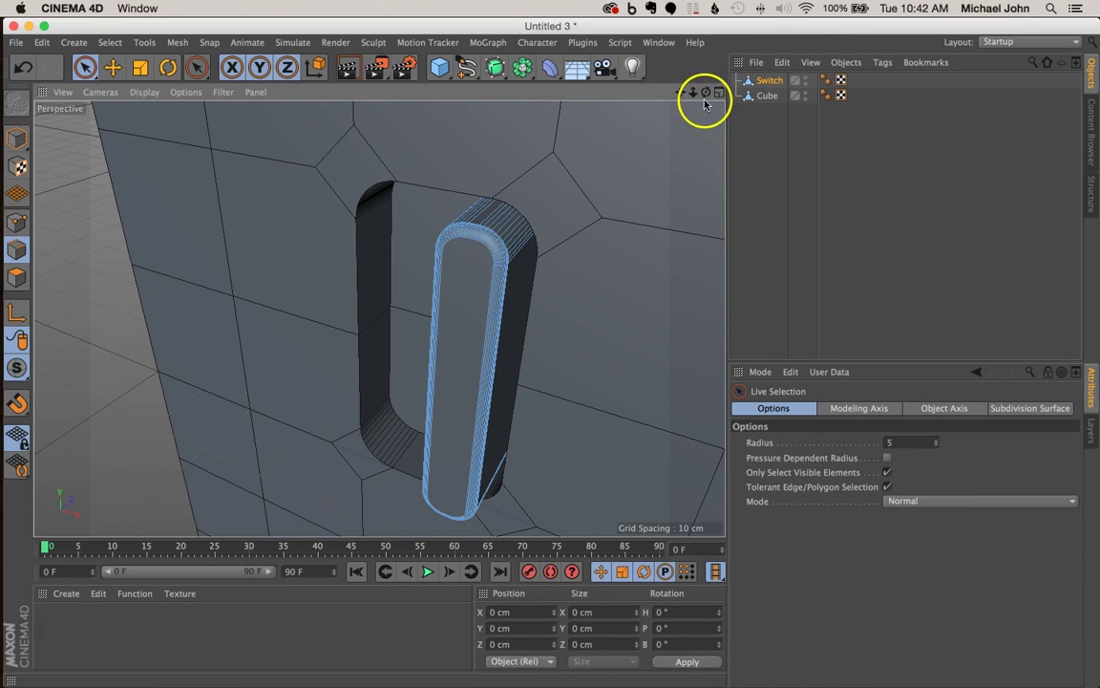
# Render a shaded preview of the beveled Switch, inspect its recess from several angles, and select Switch
pyautogui.moveTo(693, 92); pyautogui.dragTo(551, 355)
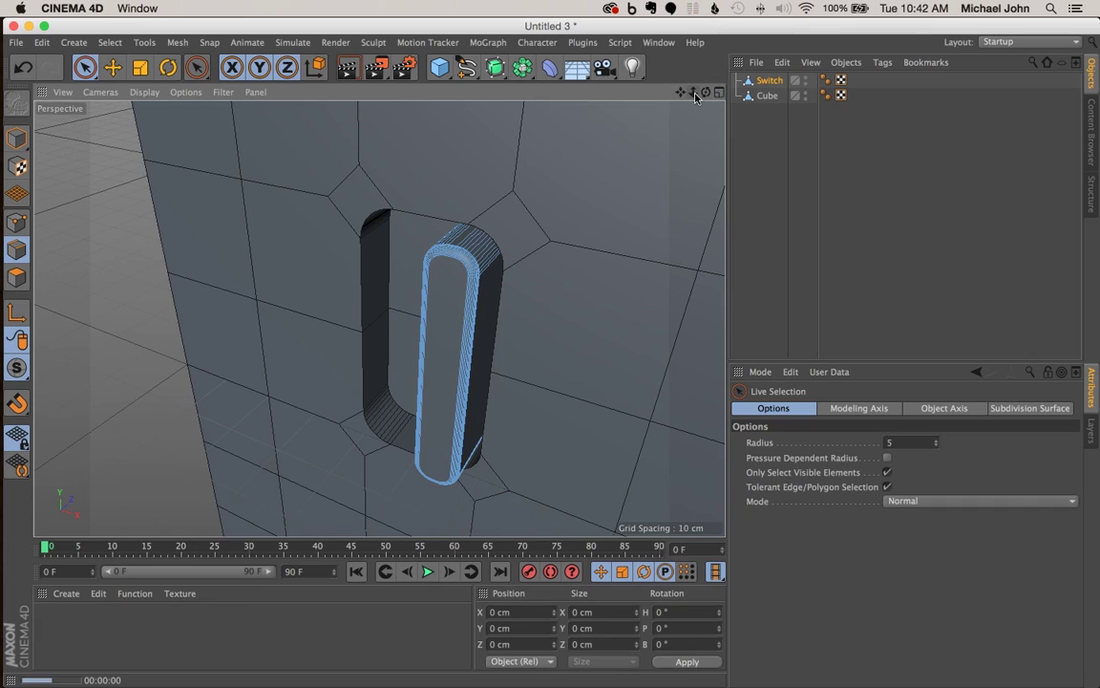
pyautogui.press('super+r')
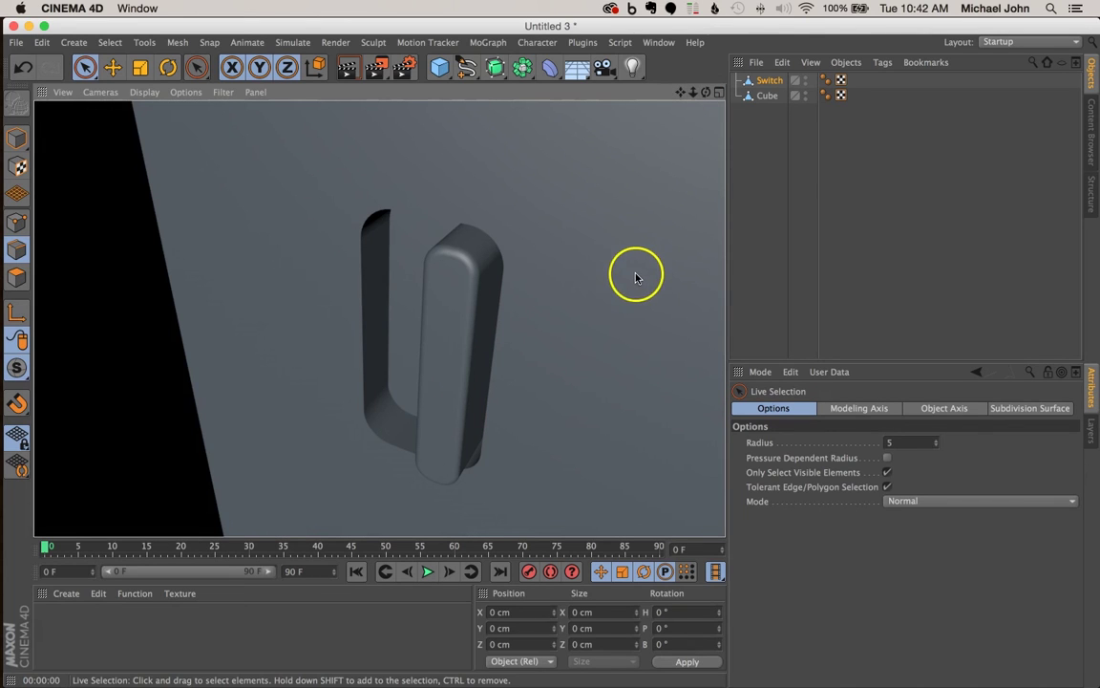
pyautogui.moveTo(600, 291)
pyautogui.keyDown('alt'); pyautogui.mouseDown()
pyautogui.moveTo(654, 232)
pyautogui.moveTo(634, 250)
pyautogui.mouseUp(); pyautogui.keyUp('alt')
pyautogui.scroll(-5, 598, 248)
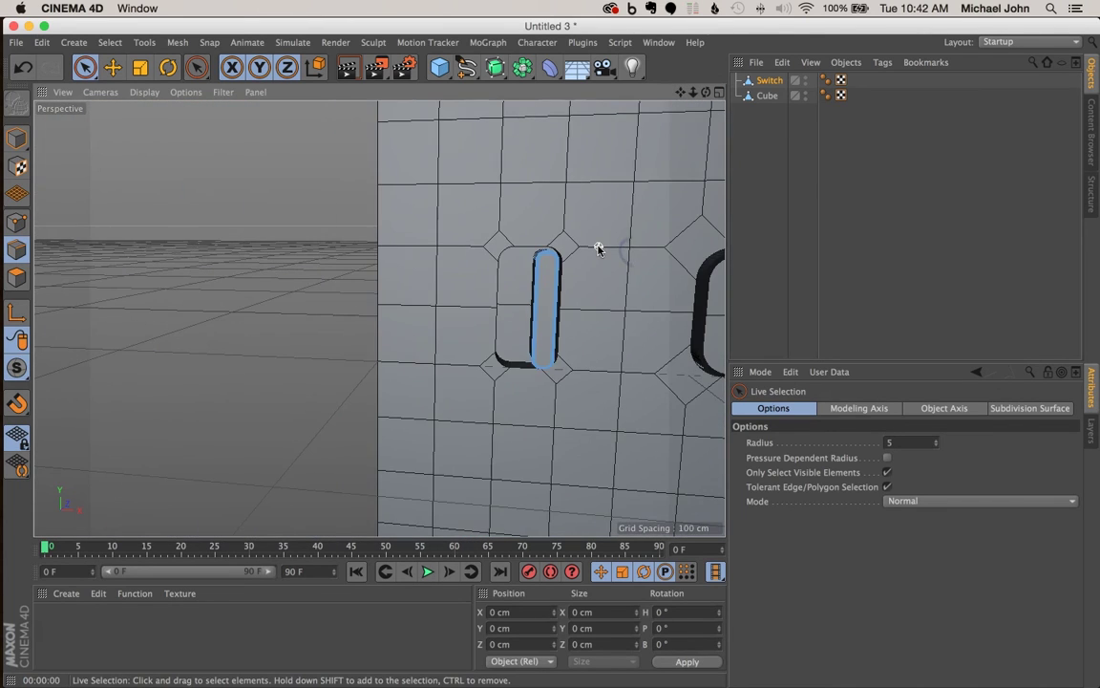
pyautogui.moveTo(594, 285)
pyautogui.keyDown('alt'); pyautogui.mouseDown()
pyautogui.moveTo(720, 280)
pyautogui.moveTo(585, 275)
pyautogui.moveTo(597, 302)
pyautogui.mouseUp(); pyautogui.keyUp('alt')
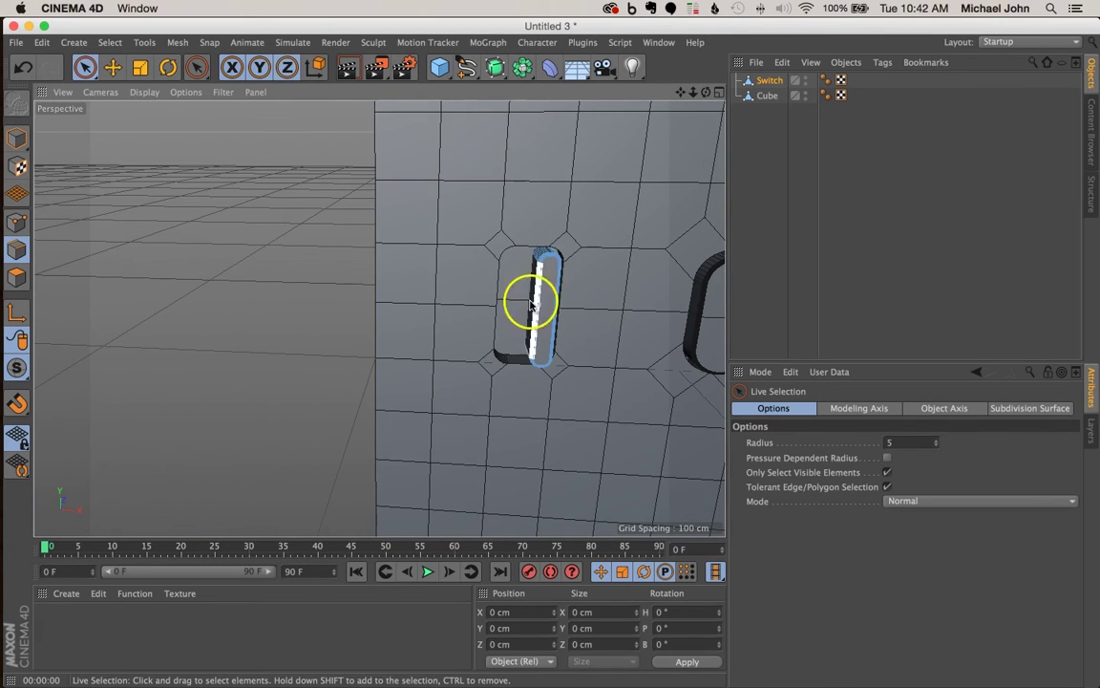
pyautogui.scroll(3, 545, 311)
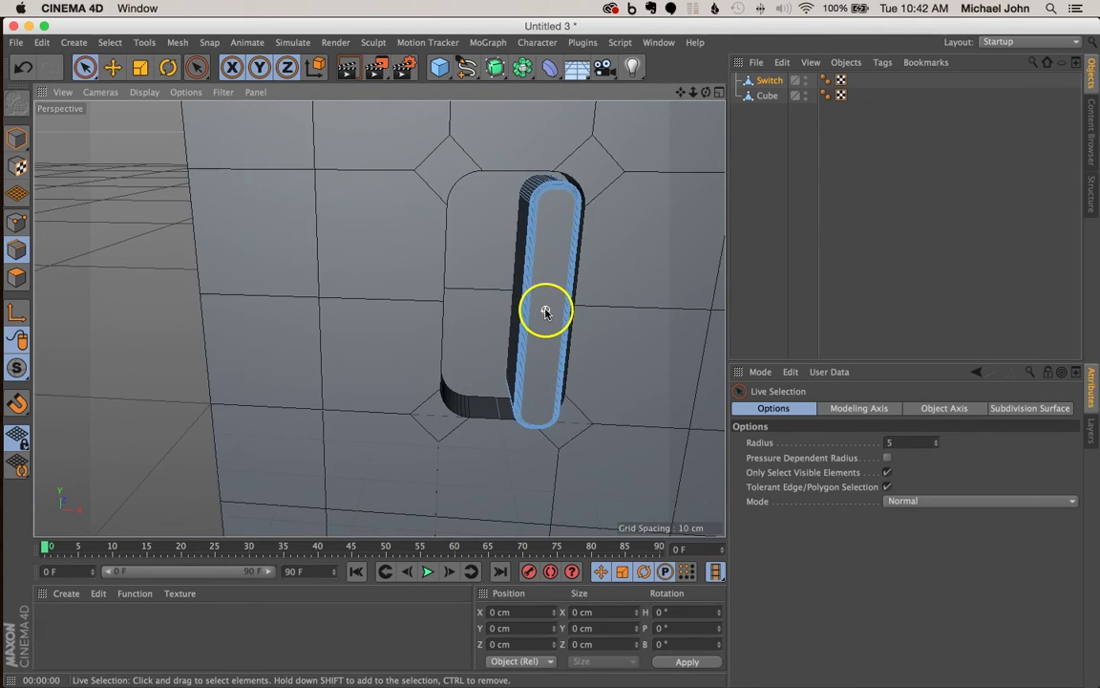
pyautogui.moveTo(619, 302)
pyautogui.keyDown('alt'); pyautogui.mouseDown()
pyautogui.moveTo(565, 272)
pyautogui.moveTo(675, 280)
pyautogui.moveTo(624, 285)
pyautogui.moveTo(615, 297)
pyautogui.moveTo(629, 261)
pyautogui.moveTo(597, 253)
pyautogui.moveTo(629, 273)
pyautogui.moveTo(629, 306)
pyautogui.moveTo(614, 310)
pyautogui.mouseUp(); pyautogui.keyUp('alt')
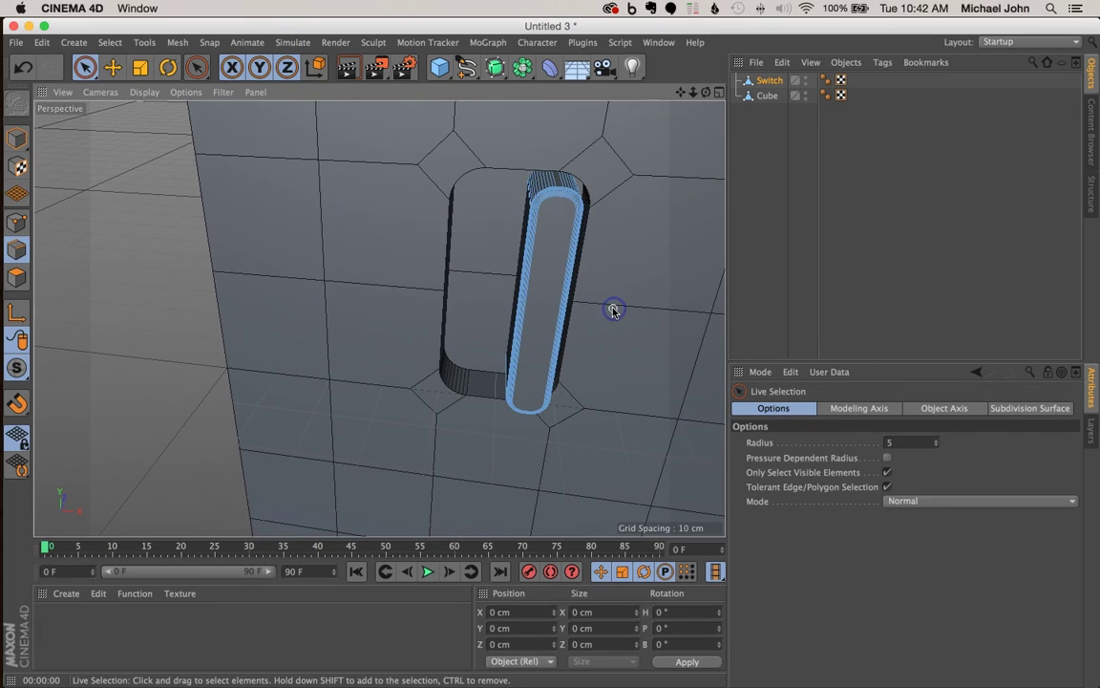
pyautogui.click(770, 81)
pyautogui.click(771, 82)
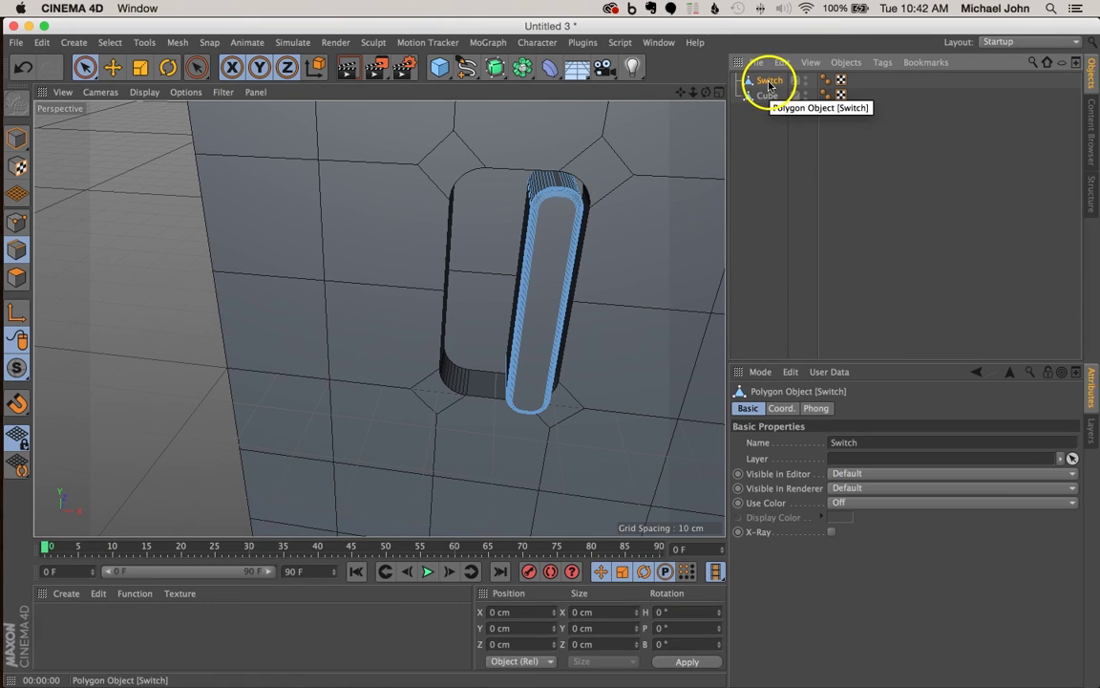
# In Model mode, slide the Switch left along X to -53.523 cm
pyautogui.click(17, 140)
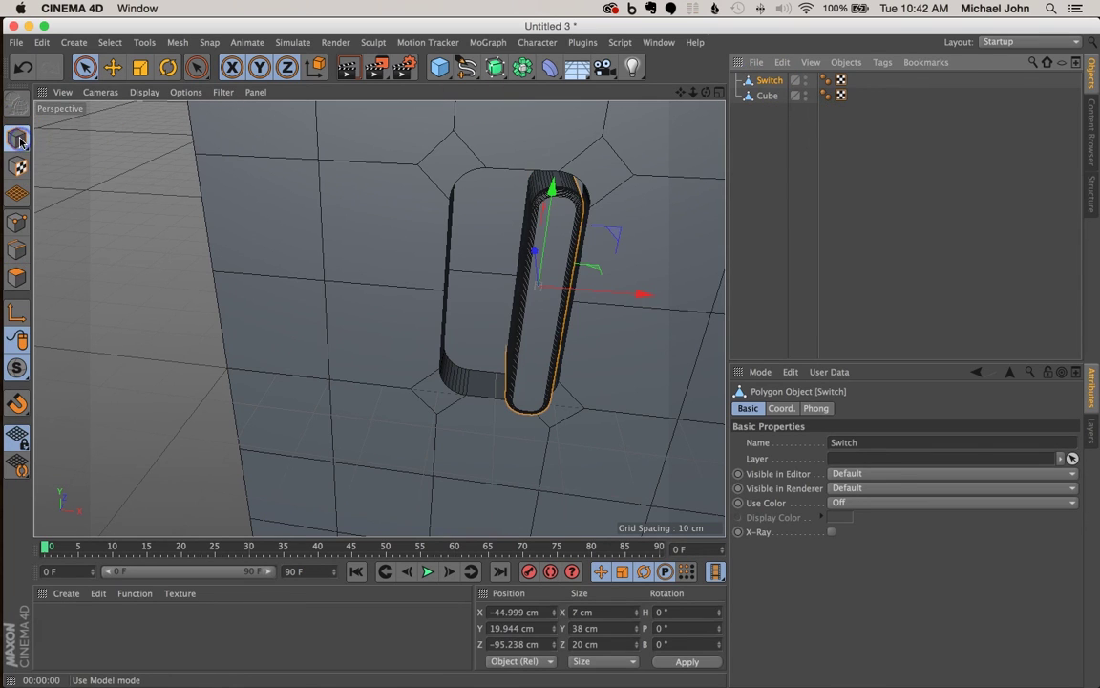
pyautogui.click(84, 67)
pyautogui.moveTo(644, 297); pyautogui.dragTo(589, 285)
pyautogui.press('super+Tab')
pyautogui.press('super+Tab')
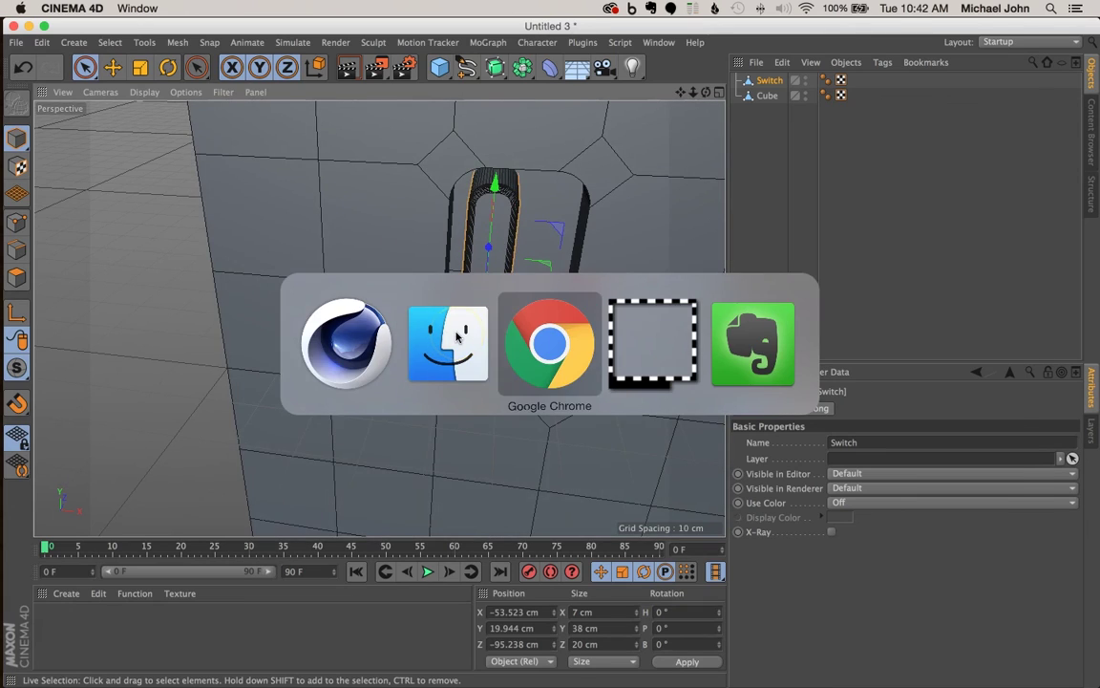
pyautogui.click(456, 334)
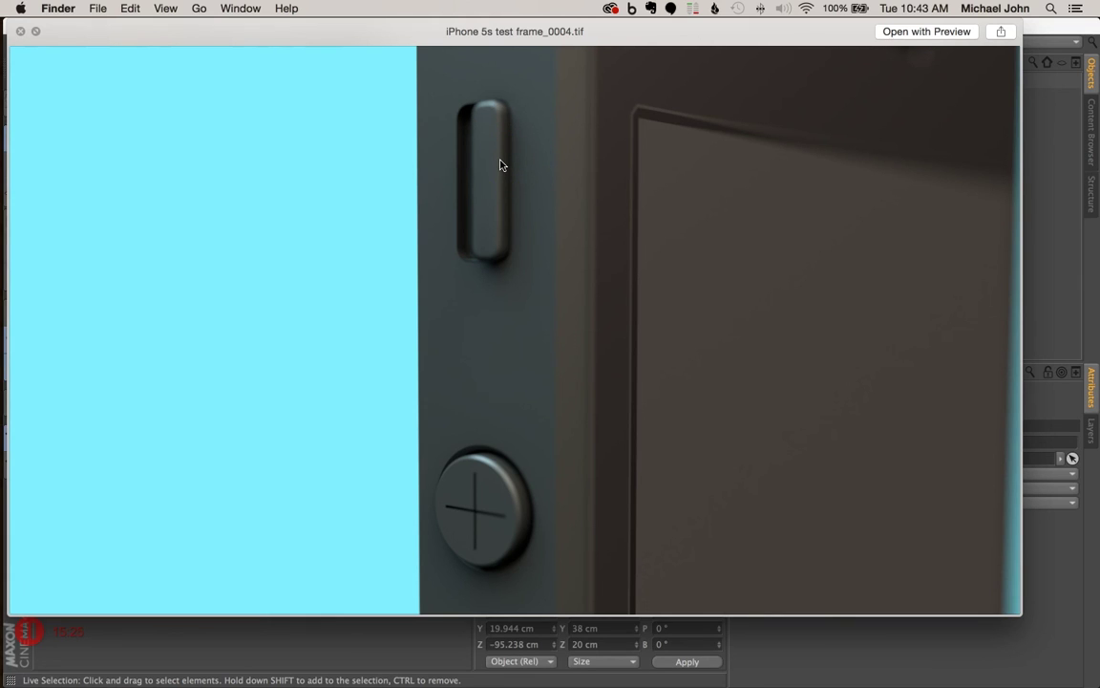
pyautogui.press('super+Tab')
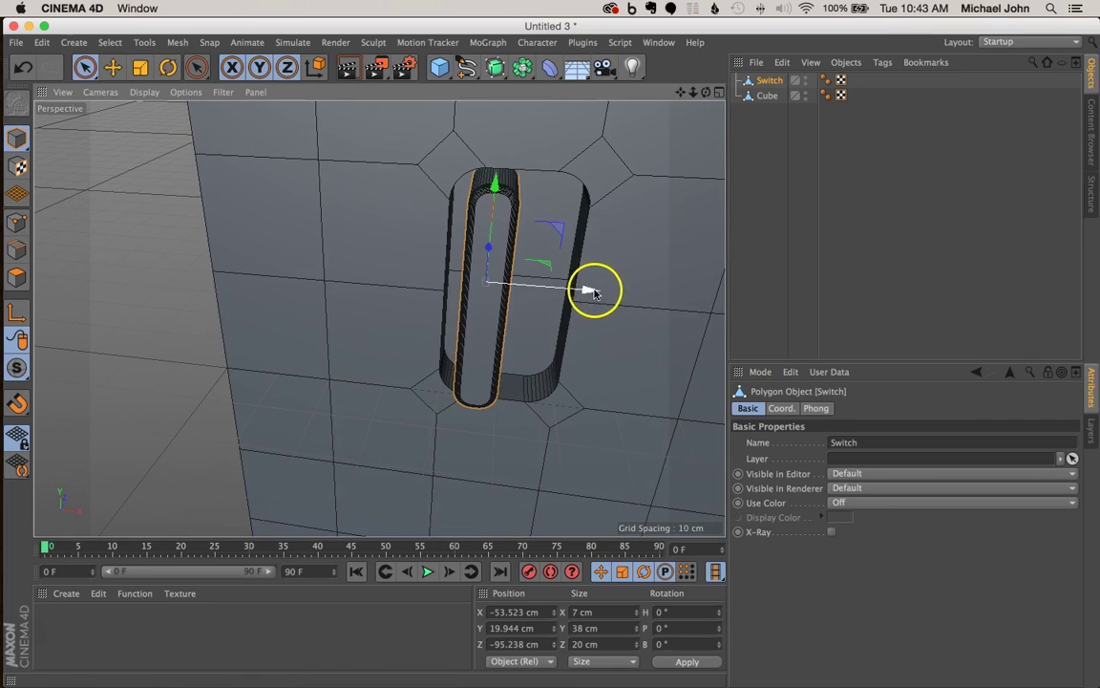
# Move the Switch right to X -48.171 cm and render a preview to check its placement
pyautogui.moveTo(595, 291); pyautogui.dragTo(624, 288)
pyautogui.keyDown('alt'); pyautogui.moveTo(659, 235); pyautogui.dragTo(614, 257); pyautogui.keyUp('alt')
pyautogui.hotkey('ctrl', 'r')
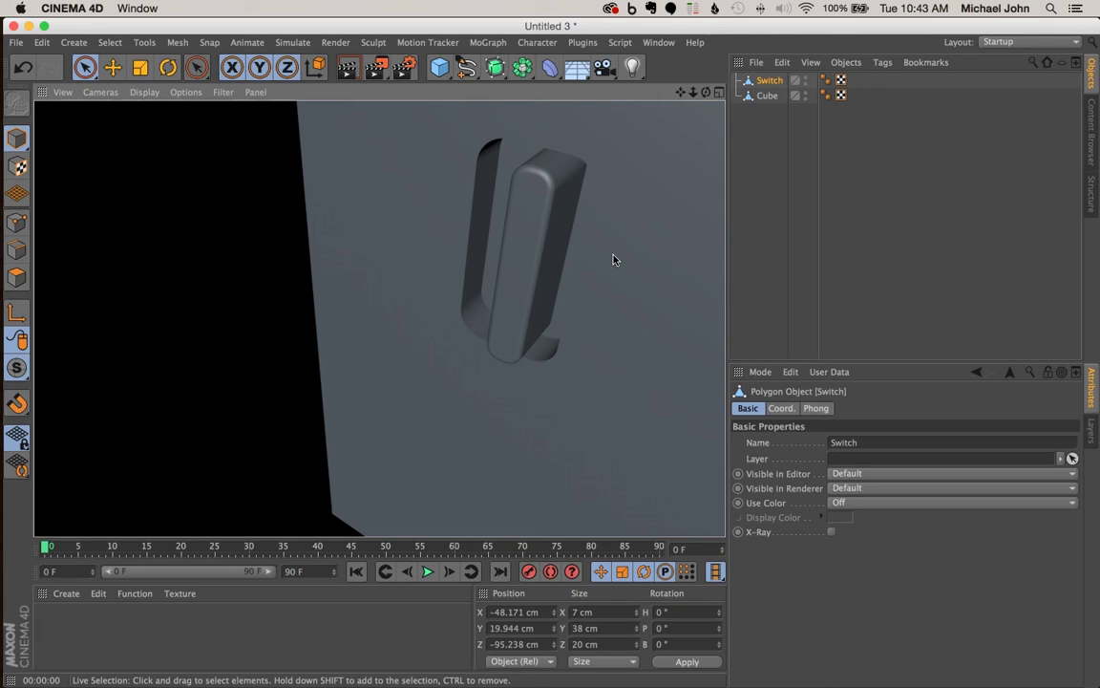
pyautogui.click(24, 638)
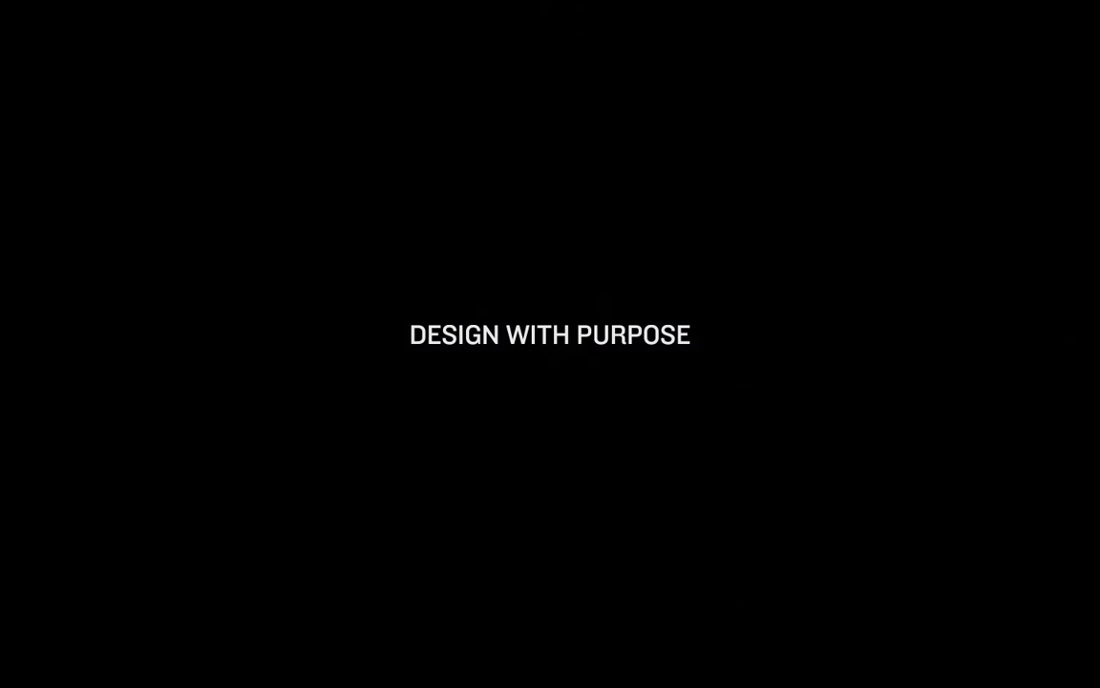